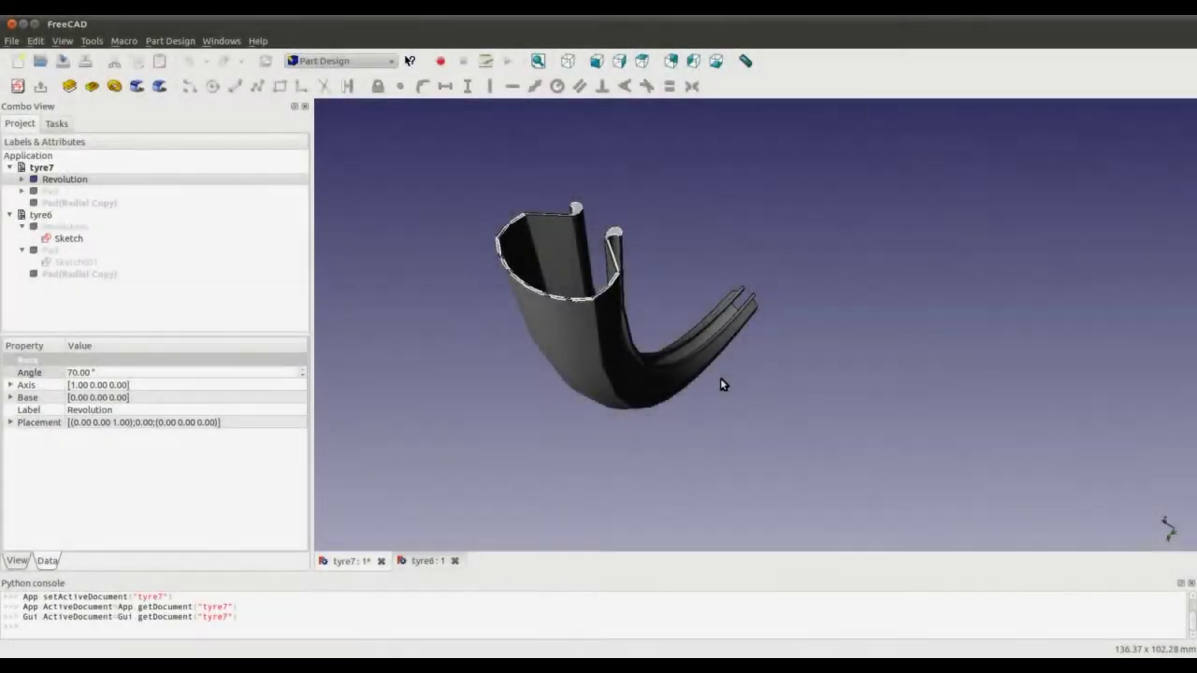
- Make Sketch001 under the tyre7 Pad visible and hide the tyre7 Revolution
{"action": "middle_click_drag", "start_coordinate": [545, 347], "coordinate": [817, 214]}
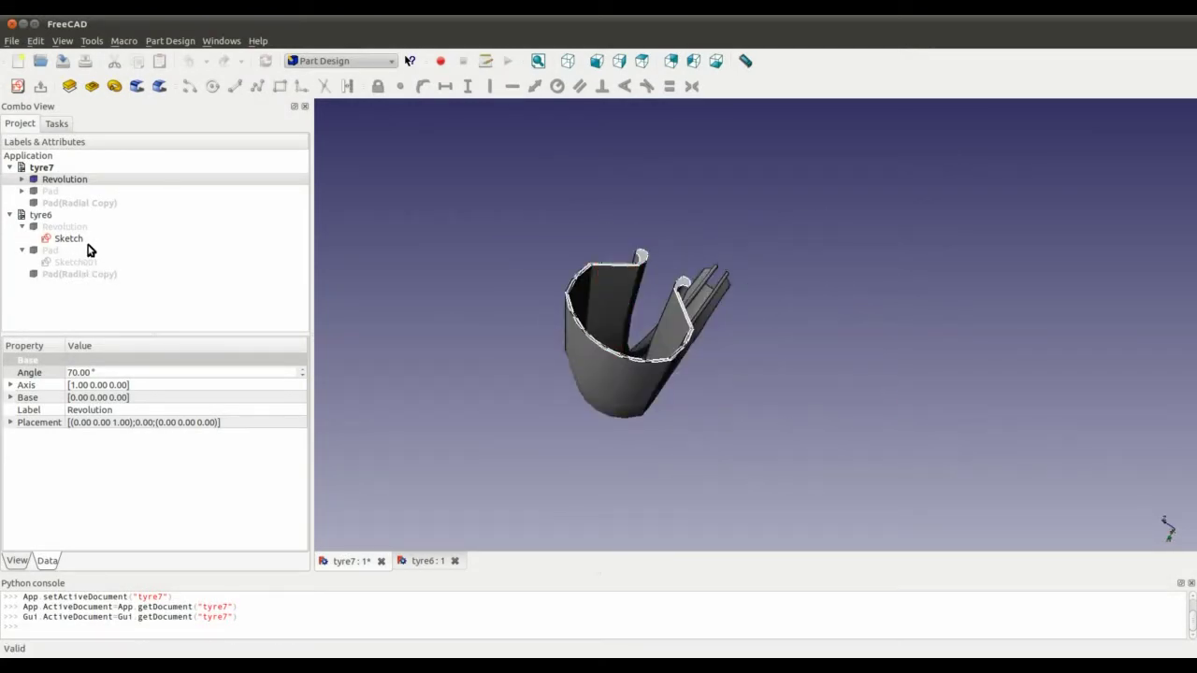
{"action": "middle_click_drag", "start_coordinate": [698, 216], "coordinate": [556, 279]}
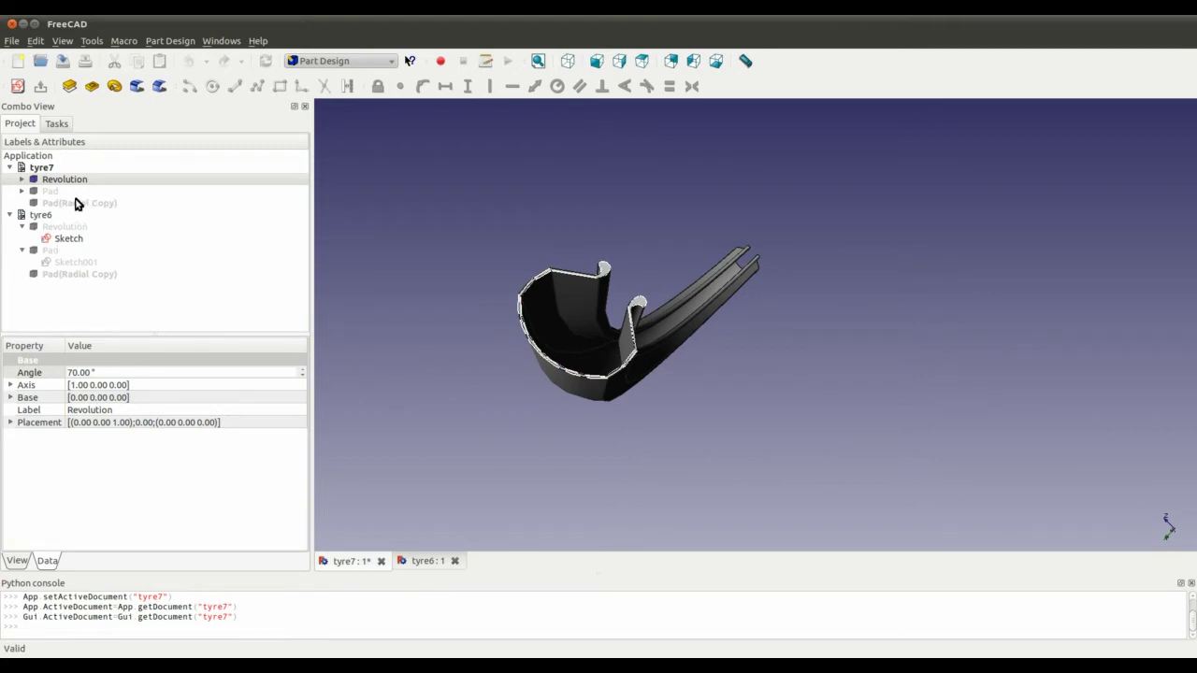
{"action": "left_click", "coordinate": [23, 192]}
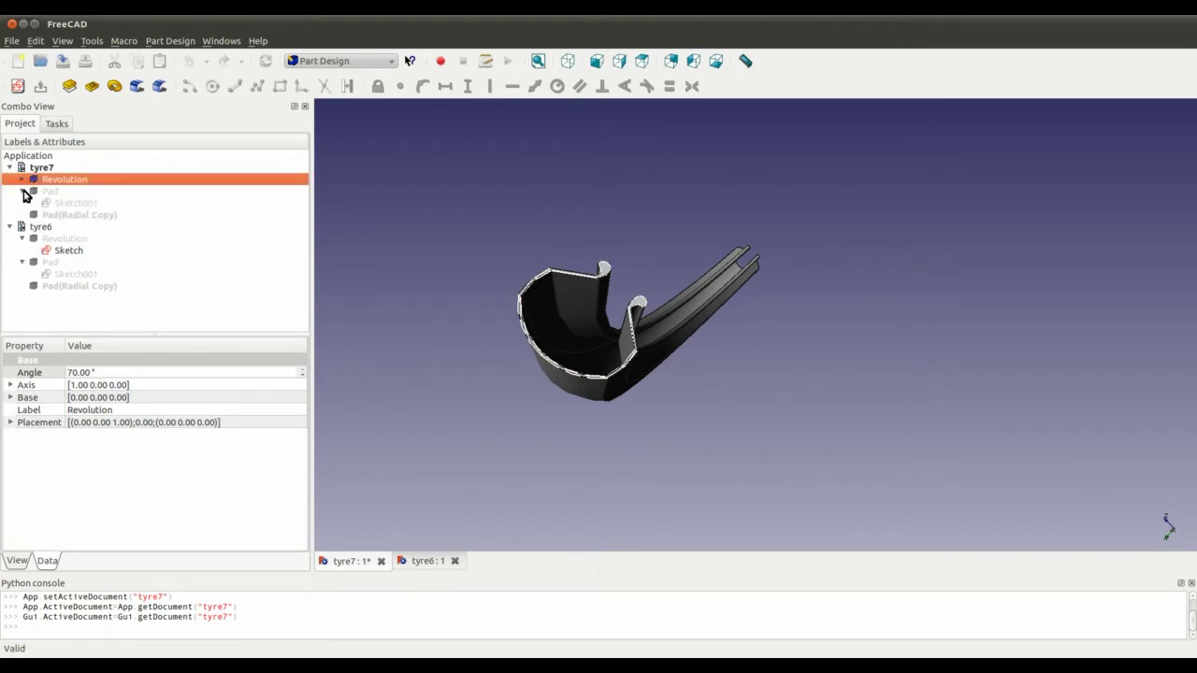
{"action": "left_click", "coordinate": [79, 204]}
{"action": "key", "text": "space"}
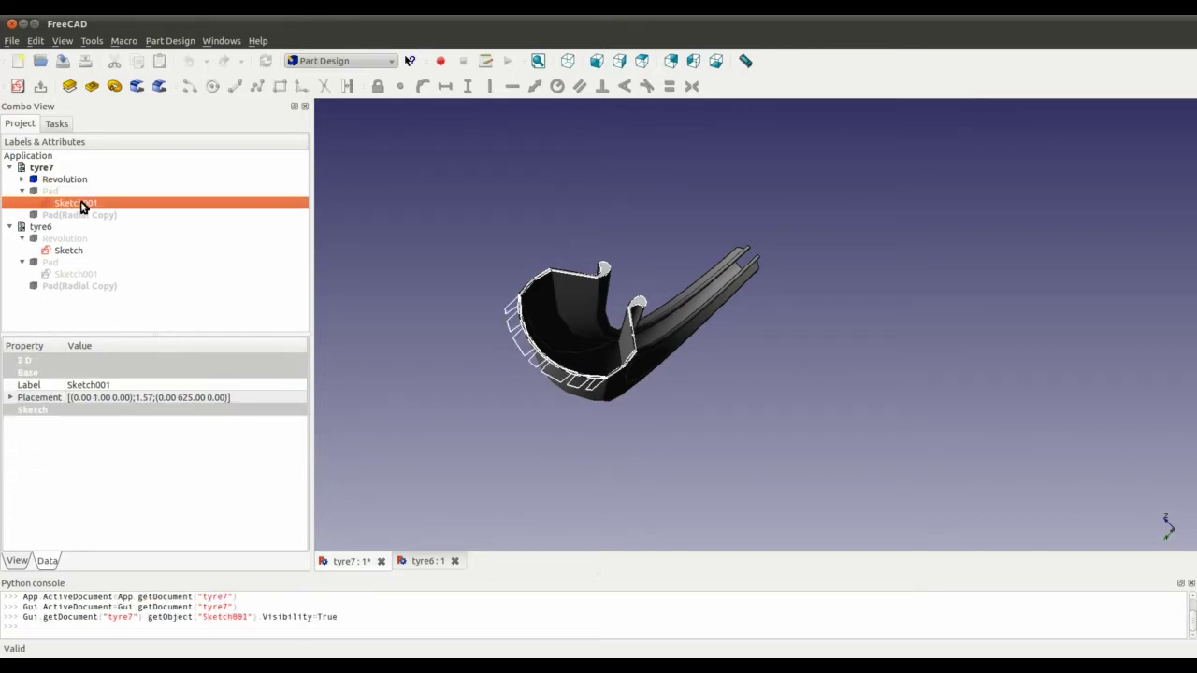
{"action": "mouse_move", "coordinate": [742, 202]}
{"action": "middle_mouse_down"}
{"action": "mouse_move", "coordinate": [785, 406]}
{"action": "mouse_move", "coordinate": [486, 225]}
{"action": "middle_mouse_up"}
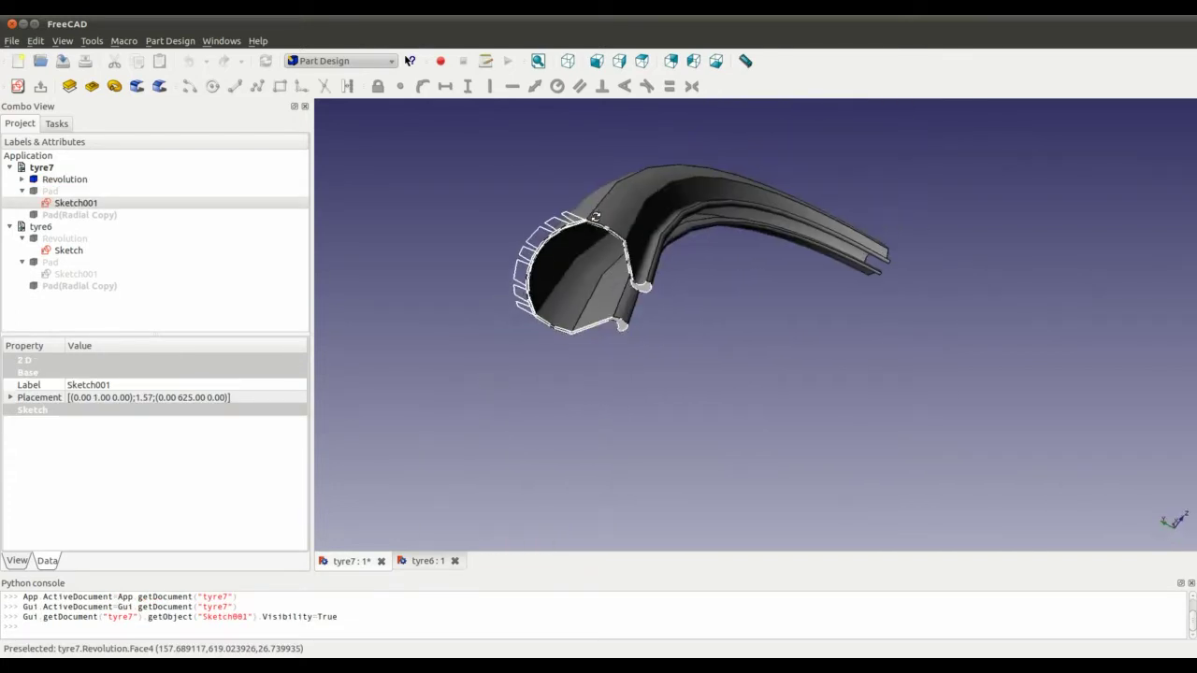
{"action": "left_click", "coordinate": [75, 179]}
{"action": "key", "text": "space"}
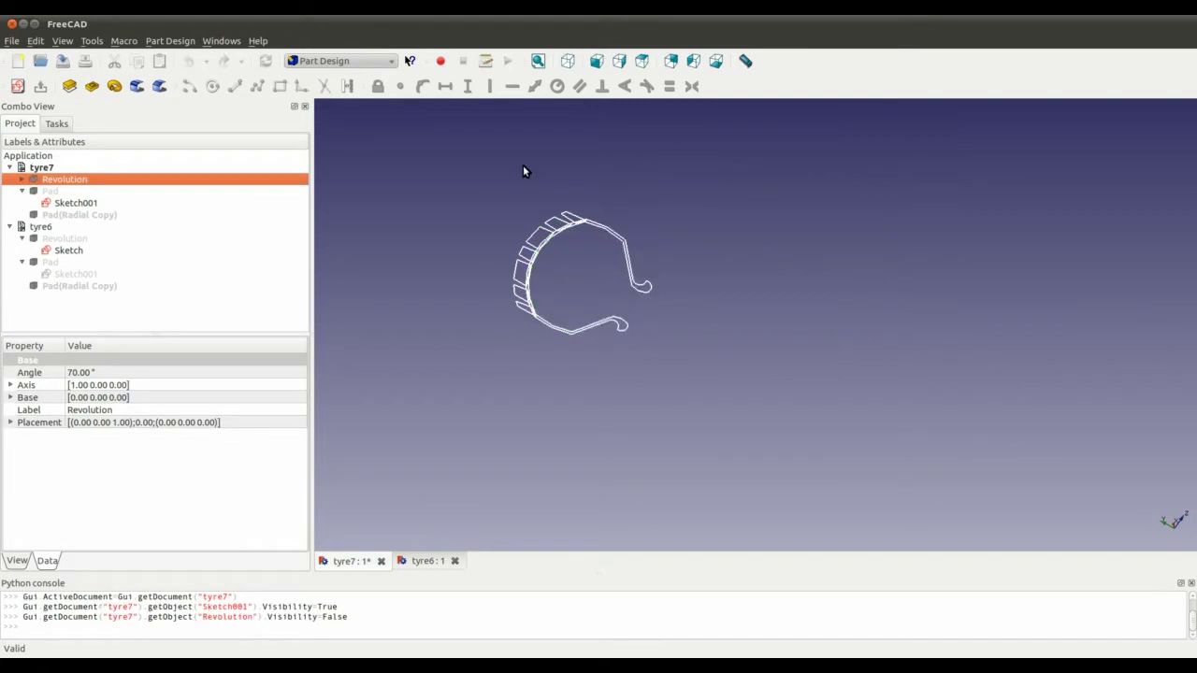
- Open the tyre7 Pad's Sketch001 for editing, viewed face-on with the tyre profile upright
{"action": "right_click", "coordinate": [77, 204]}
{"action": "left_click", "coordinate": [137, 208]}
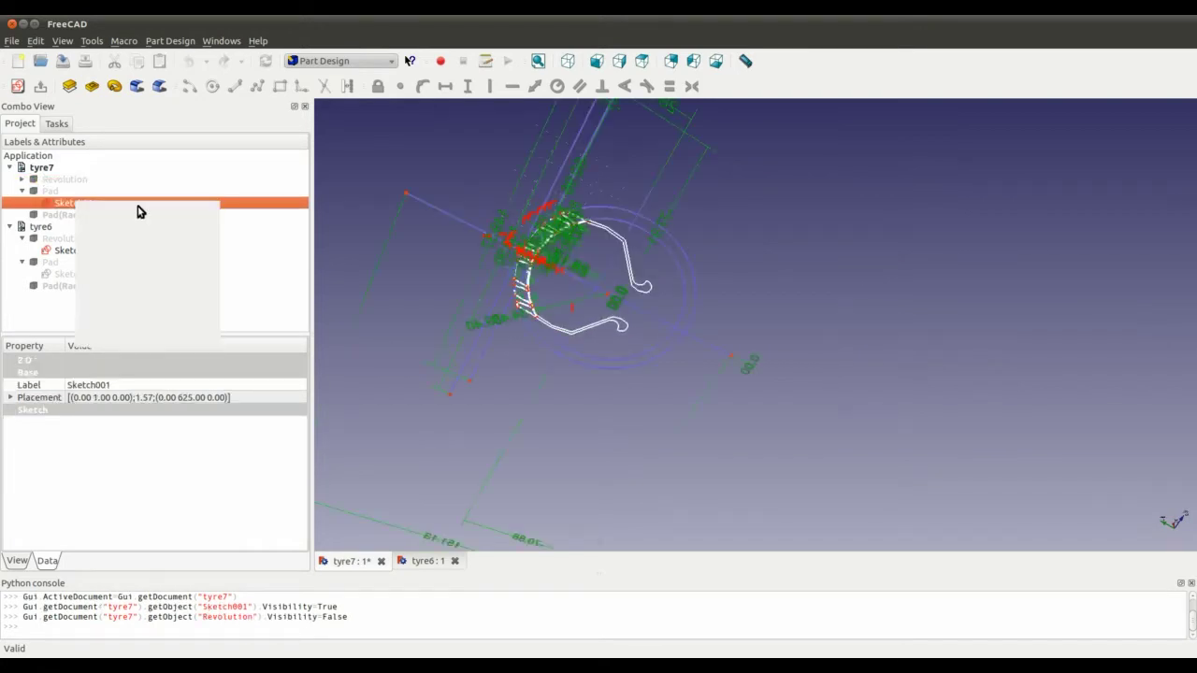
{"action": "left_click", "coordinate": [643, 63]}
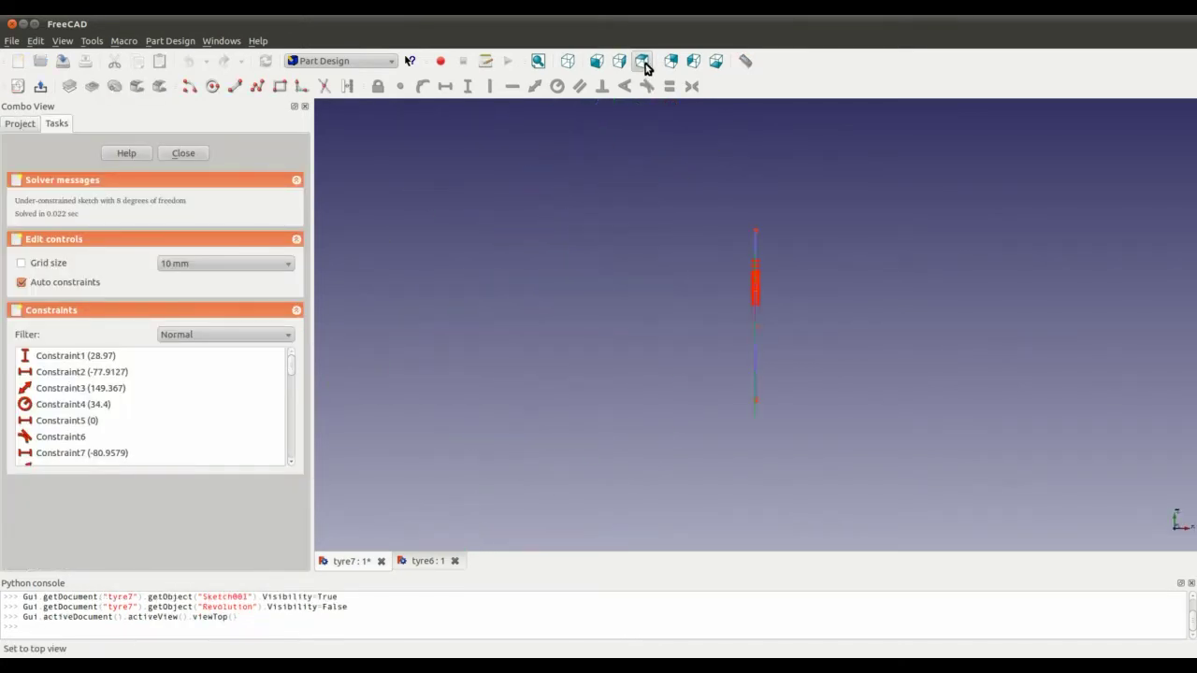
{"action": "left_click", "coordinate": [675, 61]}
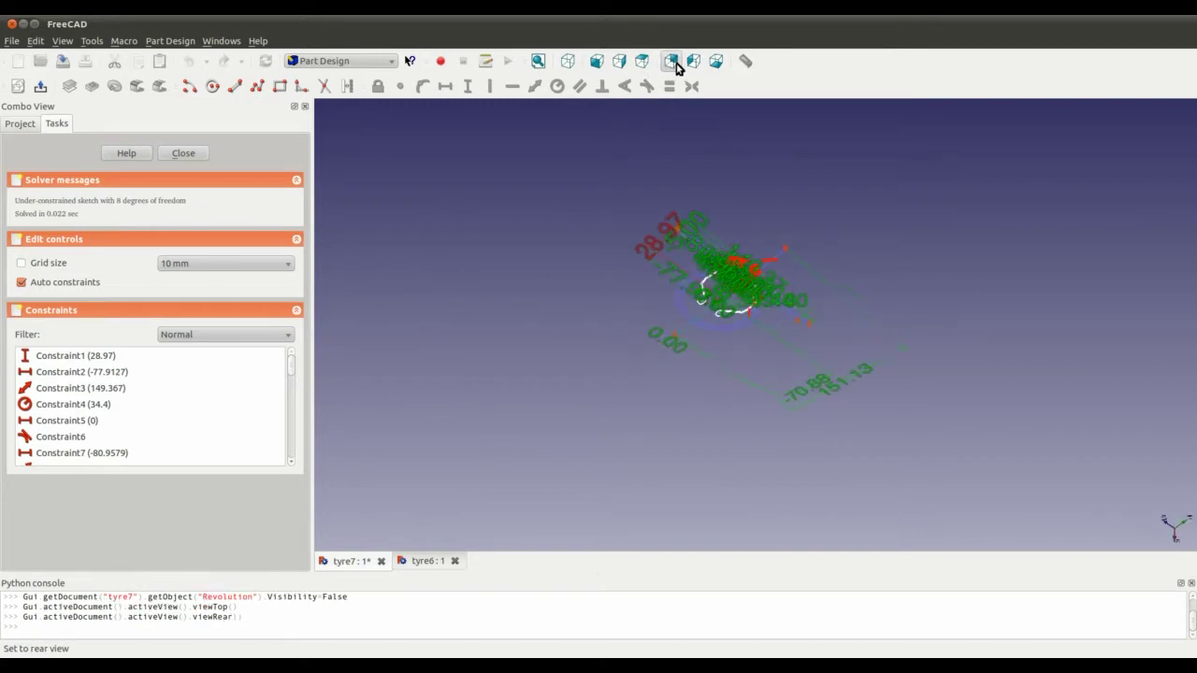
{"action": "mouse_move", "coordinate": [881, 371]}
{"action": "middle_mouse_down"}
{"action": "mouse_move", "coordinate": [604, 369]}
{"action": "mouse_move", "coordinate": [548, 246]}
{"action": "mouse_move", "coordinate": [502, 224]}
{"action": "mouse_move", "coordinate": [951, 342]}
{"action": "mouse_move", "coordinate": [1087, 233]}
{"action": "mouse_move", "coordinate": [798, 305]}
{"action": "mouse_move", "coordinate": [1041, 291]}
{"action": "mouse_move", "coordinate": [767, 318]}
{"action": "middle_mouse_up"}
{"action": "scroll", "coordinate": [766, 316], "scroll_direction": "up", "scroll_amount": 1}
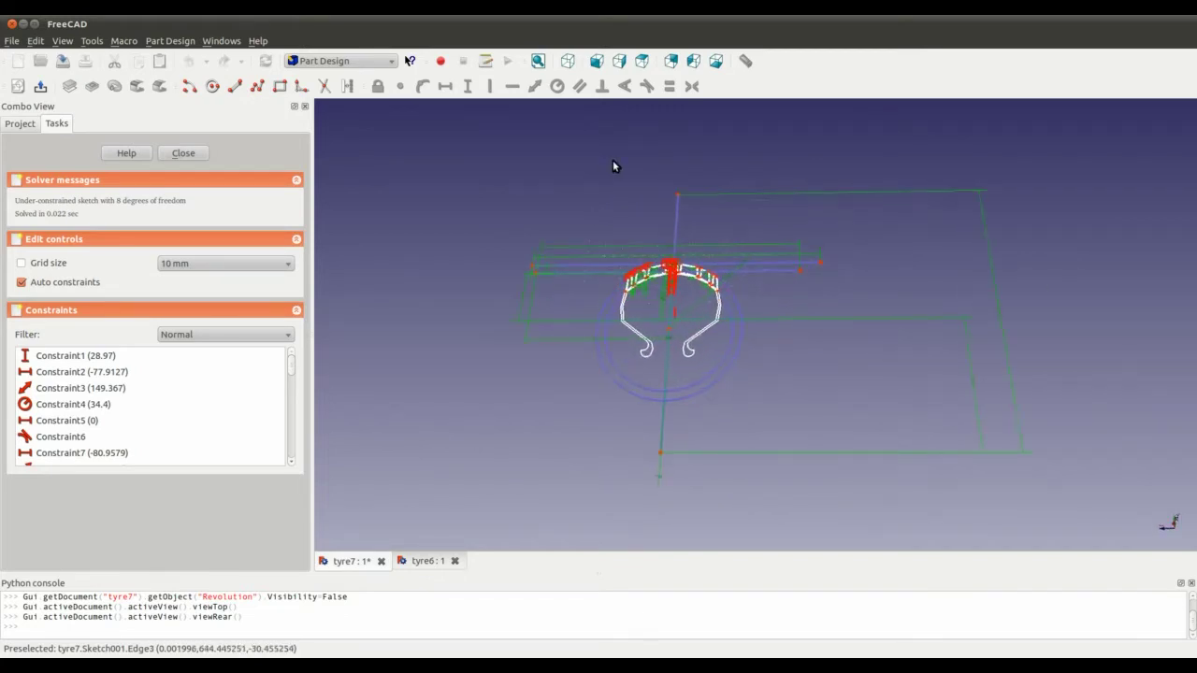
{"action": "middle_click_drag", "start_coordinate": [613, 165], "coordinate": [654, 234]}
{"action": "mouse_move", "coordinate": [928, 173]}
{"action": "middle_mouse_down"}
{"action": "mouse_move", "coordinate": [941, 193]}
{"action": "mouse_move", "coordinate": [863, 224]}
{"action": "mouse_move", "coordinate": [695, 187]}
{"action": "mouse_move", "coordinate": [701, 269]}
{"action": "mouse_move", "coordinate": [738, 347]}
{"action": "middle_mouse_up"}
{"action": "mouse_move", "coordinate": [766, 306]}
{"action": "middle_mouse_down"}
{"action": "mouse_move", "coordinate": [916, 277]}
{"action": "mouse_move", "coordinate": [884, 312]}
{"action": "mouse_move", "coordinate": [811, 206]}
{"action": "middle_mouse_up"}
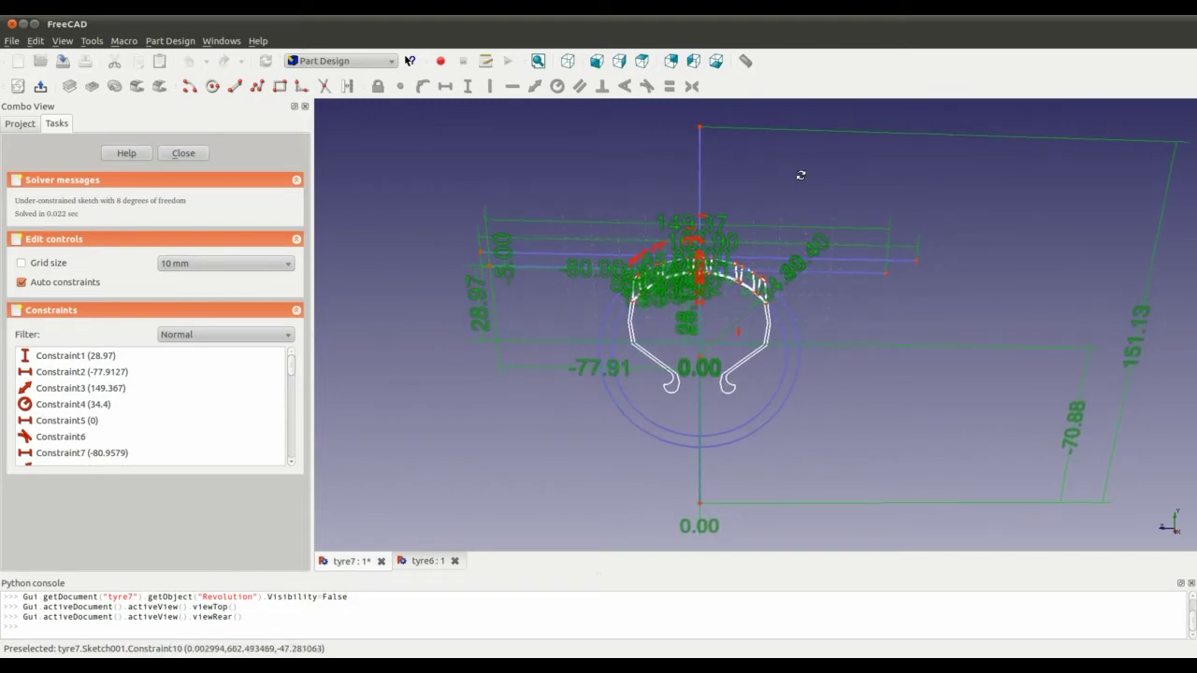
{"action": "mouse_move", "coordinate": [850, 270]}
{"action": "middle_mouse_down"}
{"action": "mouse_move", "coordinate": [826, 369]}
{"action": "mouse_move", "coordinate": [694, 366]}
{"action": "middle_mouse_up"}
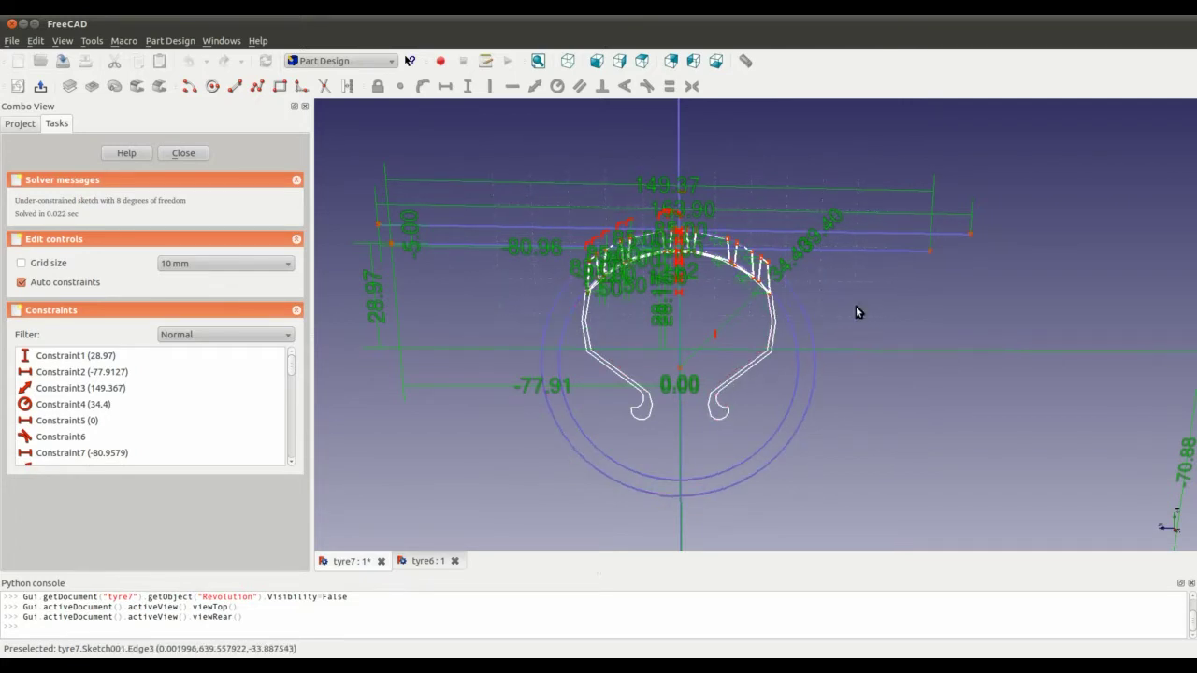
{"action": "scroll", "coordinate": [812, 314], "scroll_direction": "down", "scroll_amount": 1}
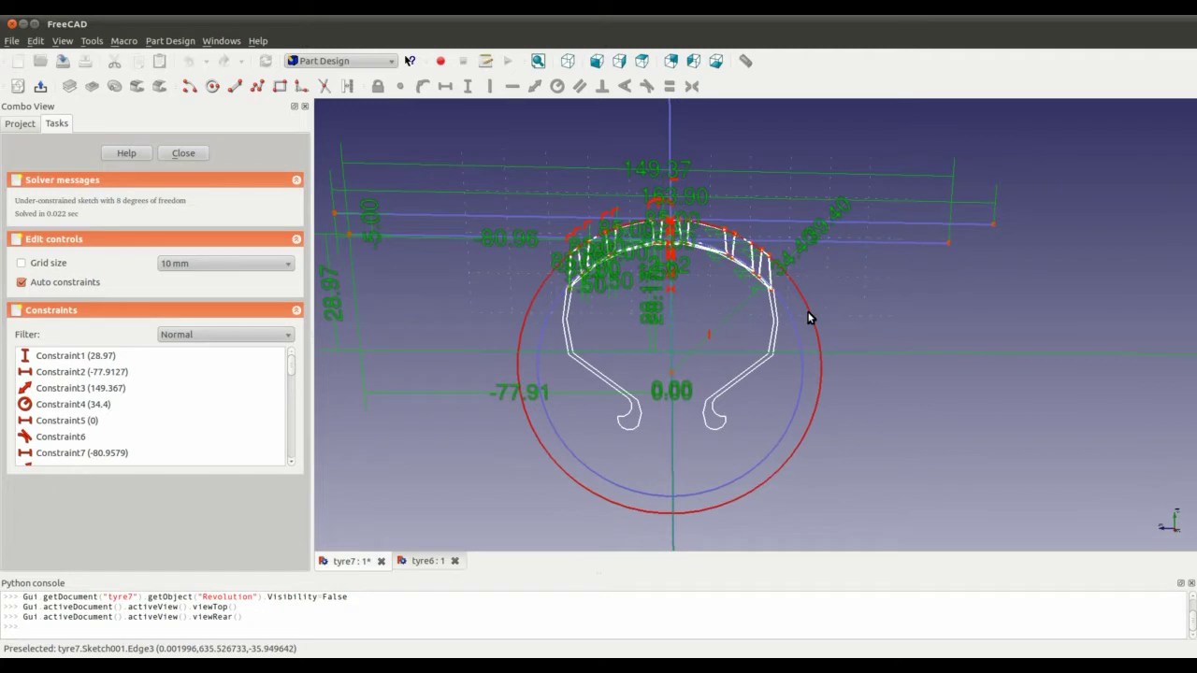
- Examine the tread block outlines, construction circles and constraints along the tyre's outer arc, and close the sketch
{"action": "left_click", "coordinate": [23, 121]}
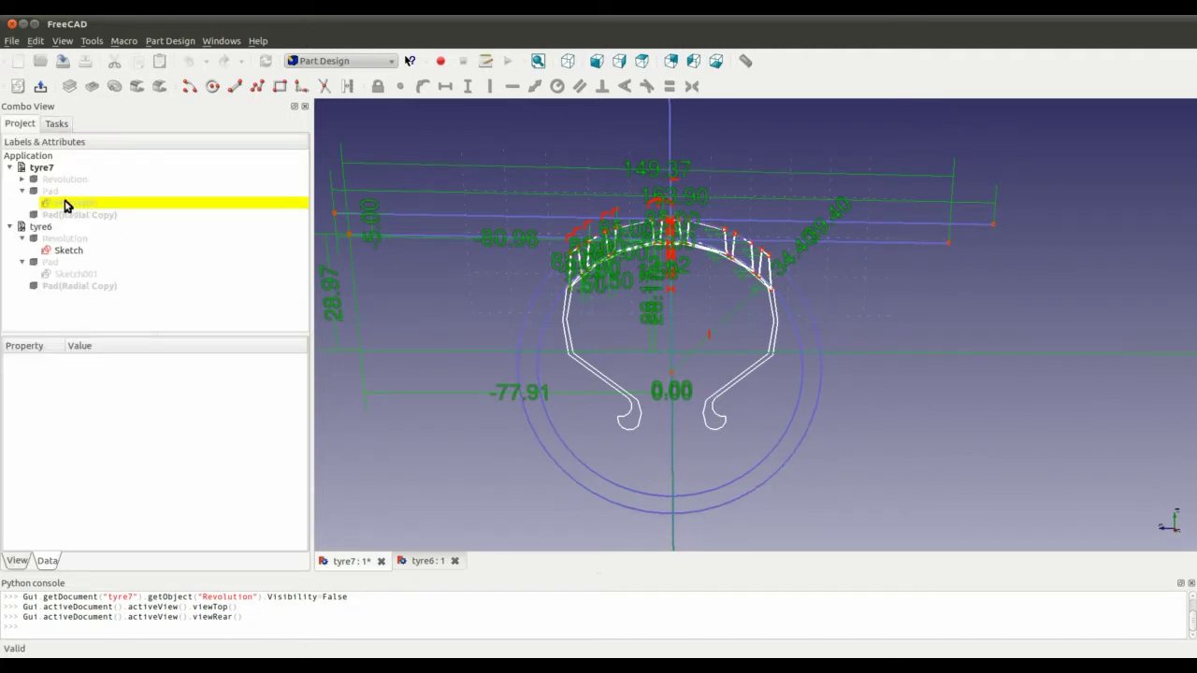
{"action": "left_click", "coordinate": [56, 124]}
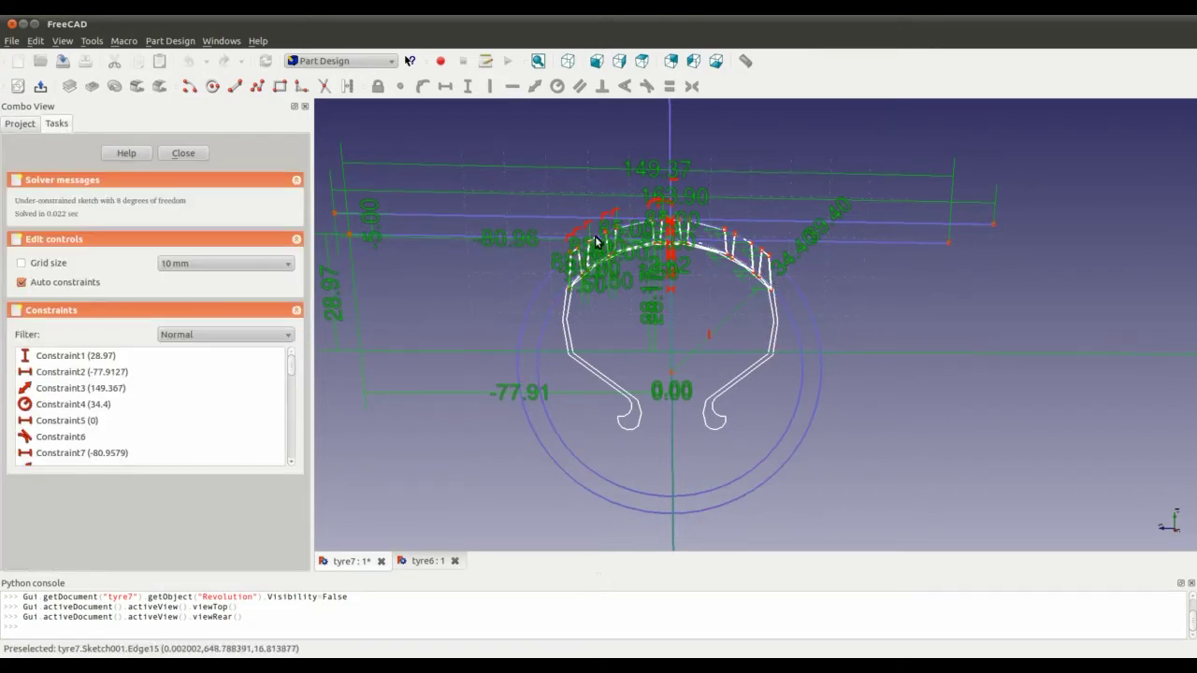
{"action": "scroll", "coordinate": [772, 265], "scroll_direction": "down", "scroll_amount": 3}
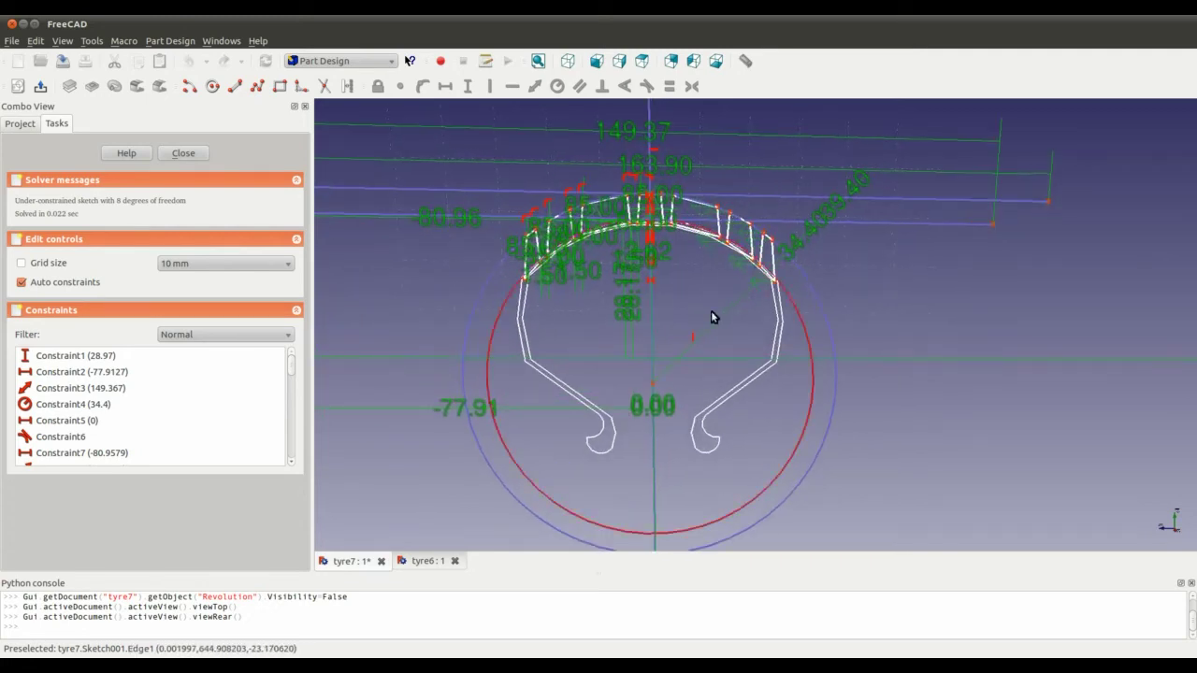
{"action": "mouse_move", "coordinate": [703, 309]}
{"action": "middle_mouse_down"}
{"action": "mouse_move", "coordinate": [738, 339]}
{"action": "mouse_move", "coordinate": [730, 299]}
{"action": "middle_mouse_up"}
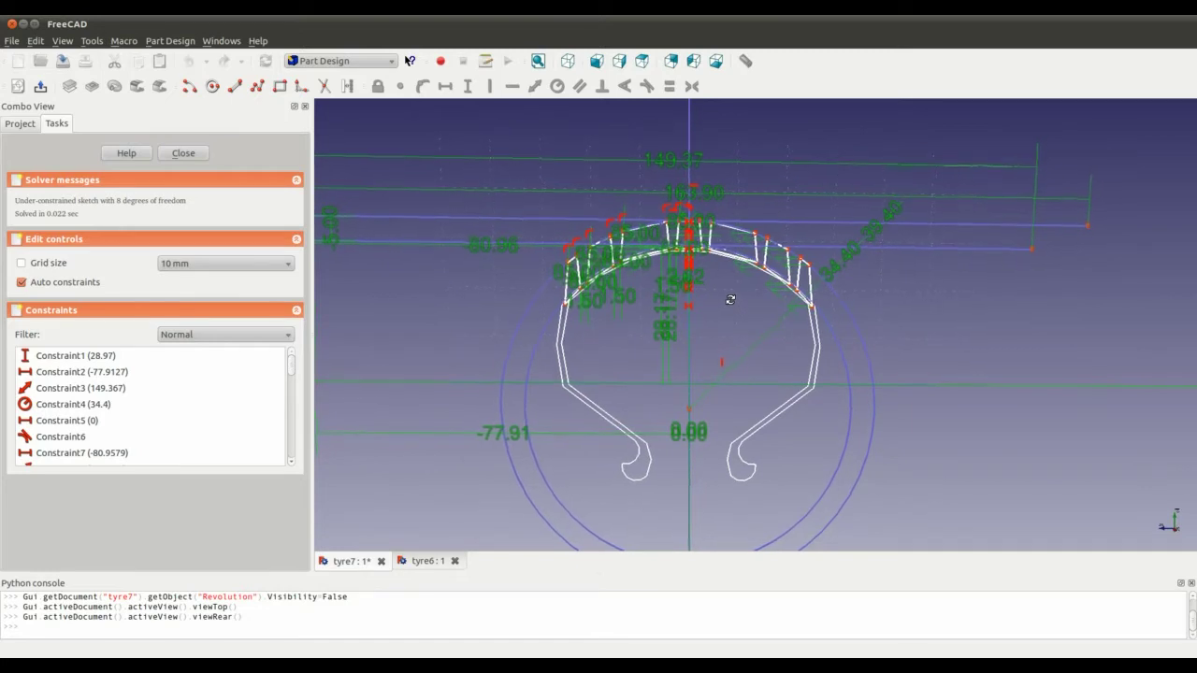
{"action": "scroll", "coordinate": [734, 305], "scroll_direction": "down", "scroll_amount": 4}
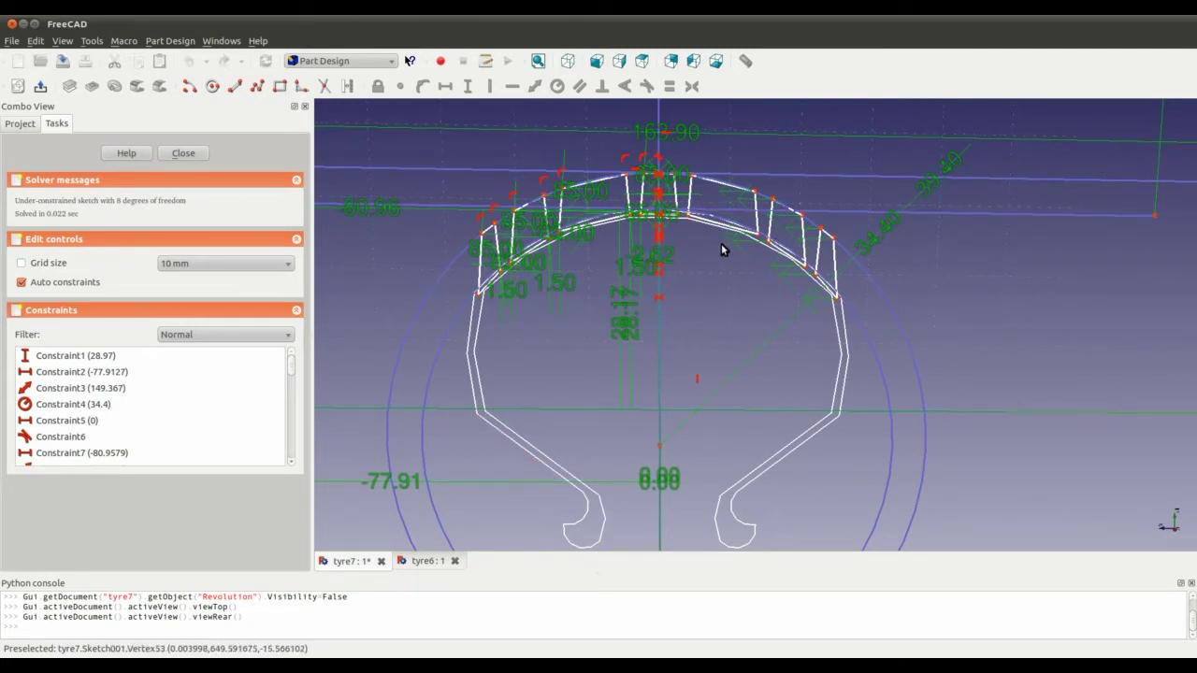
{"action": "scroll", "coordinate": [716, 242], "scroll_direction": "down", "scroll_amount": 1}
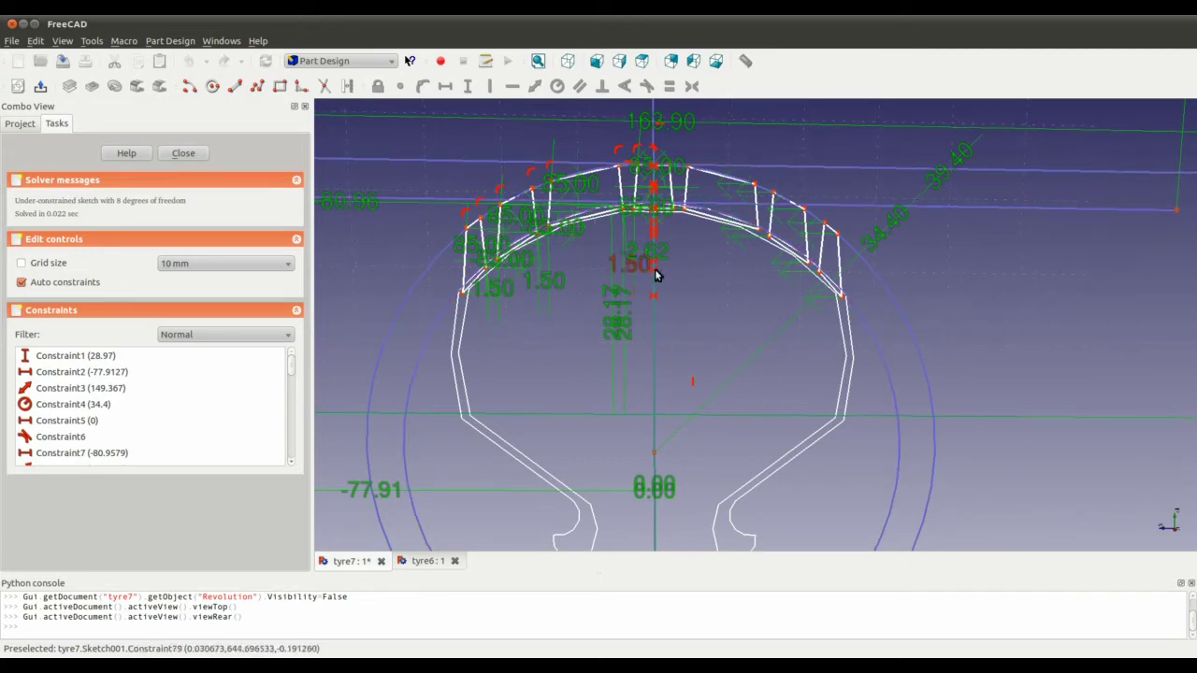
{"action": "scroll", "coordinate": [720, 235], "scroll_direction": "down", "scroll_amount": 1}
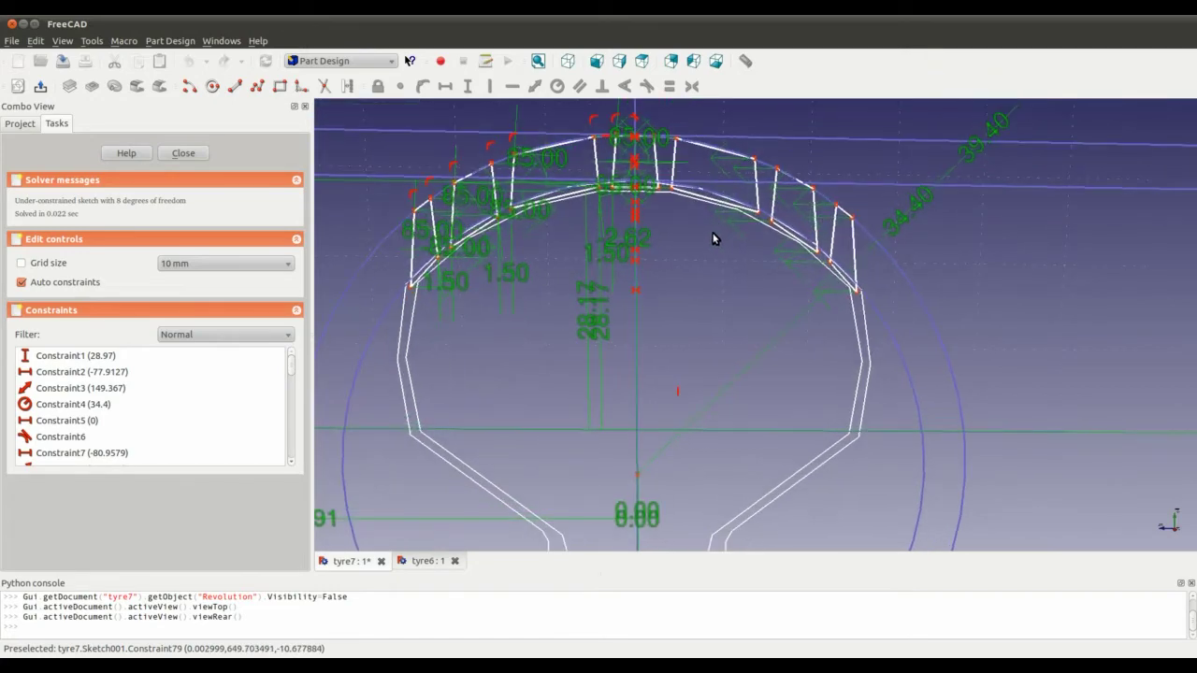
{"action": "scroll", "coordinate": [718, 240], "scroll_direction": "up", "scroll_amount": 3}
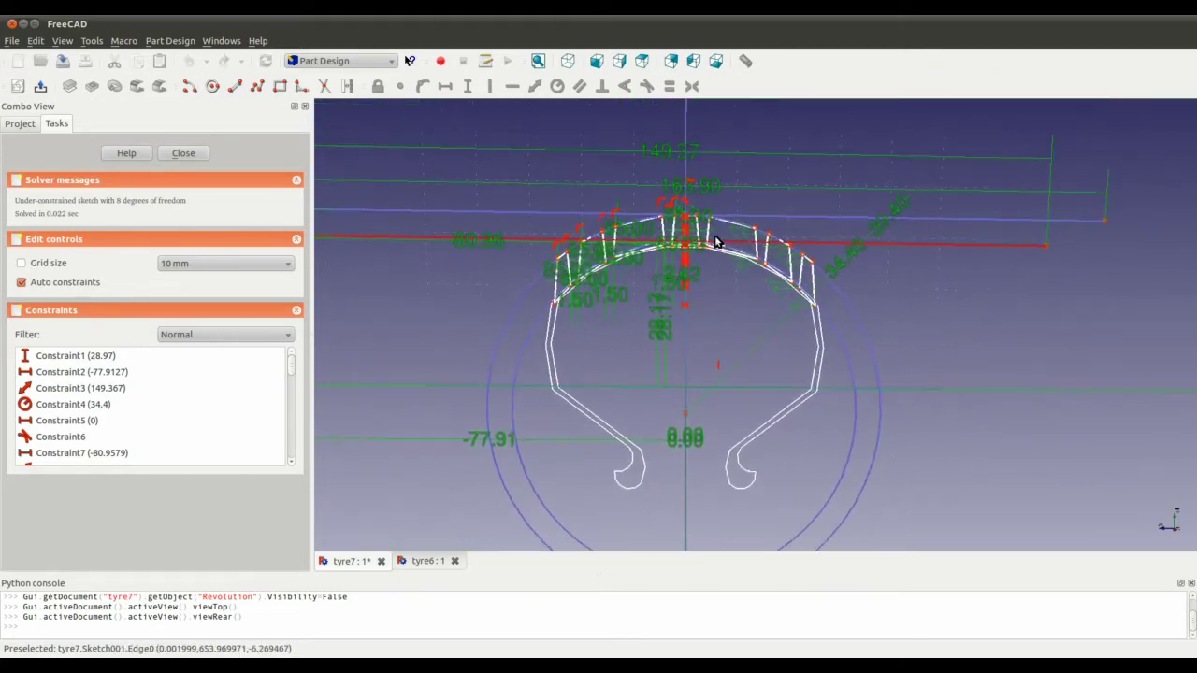
{"action": "scroll", "coordinate": [766, 267], "scroll_direction": "up", "scroll_amount": 1}
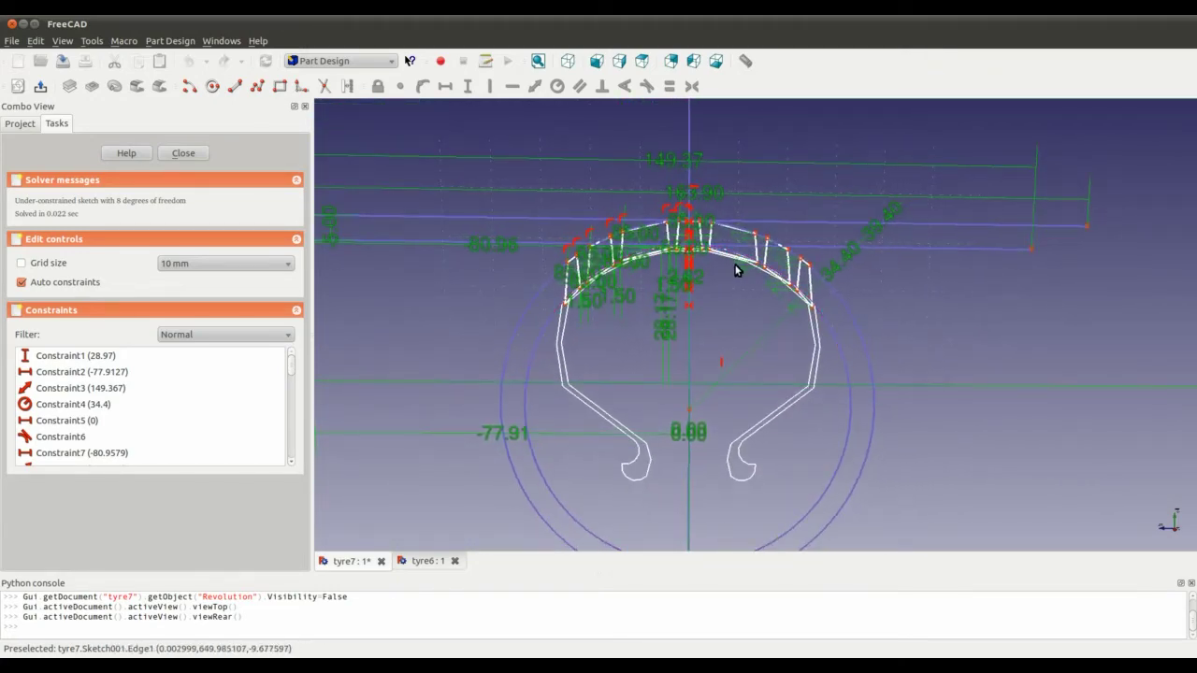
{"action": "scroll", "coordinate": [735, 271], "scroll_direction": "down", "scroll_amount": 3}
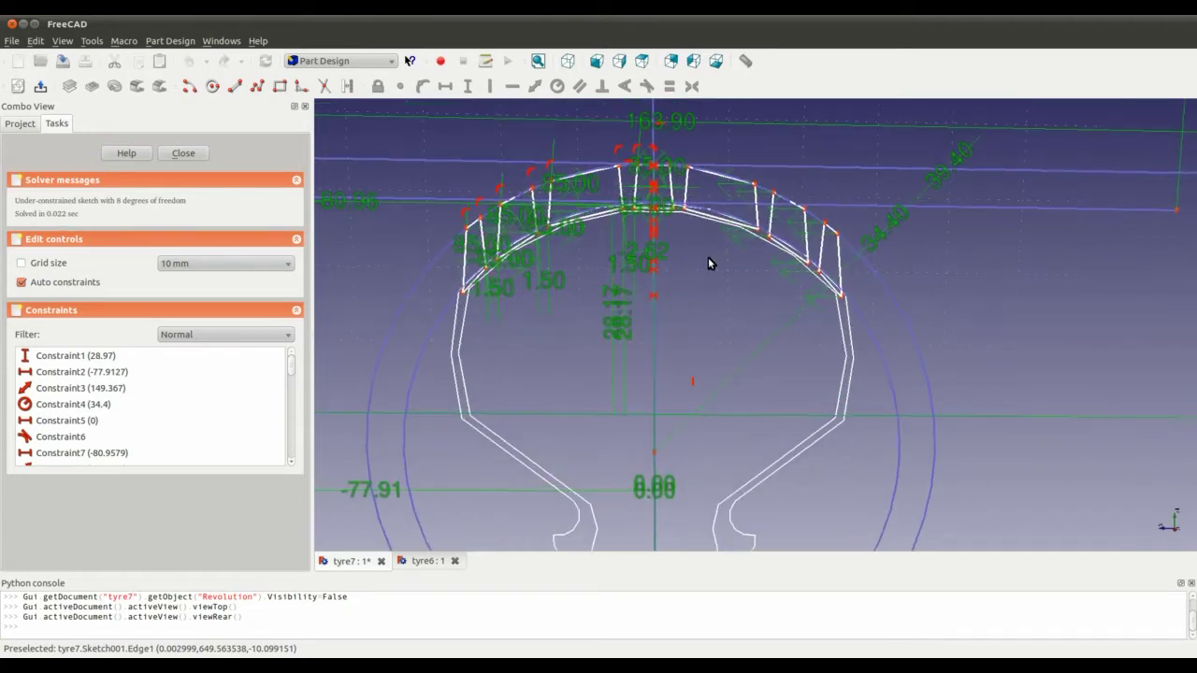
{"action": "scroll", "coordinate": [687, 287], "scroll_direction": "up", "scroll_amount": 2}
{"action": "scroll", "coordinate": [677, 116], "scroll_direction": "down", "scroll_amount": 2}
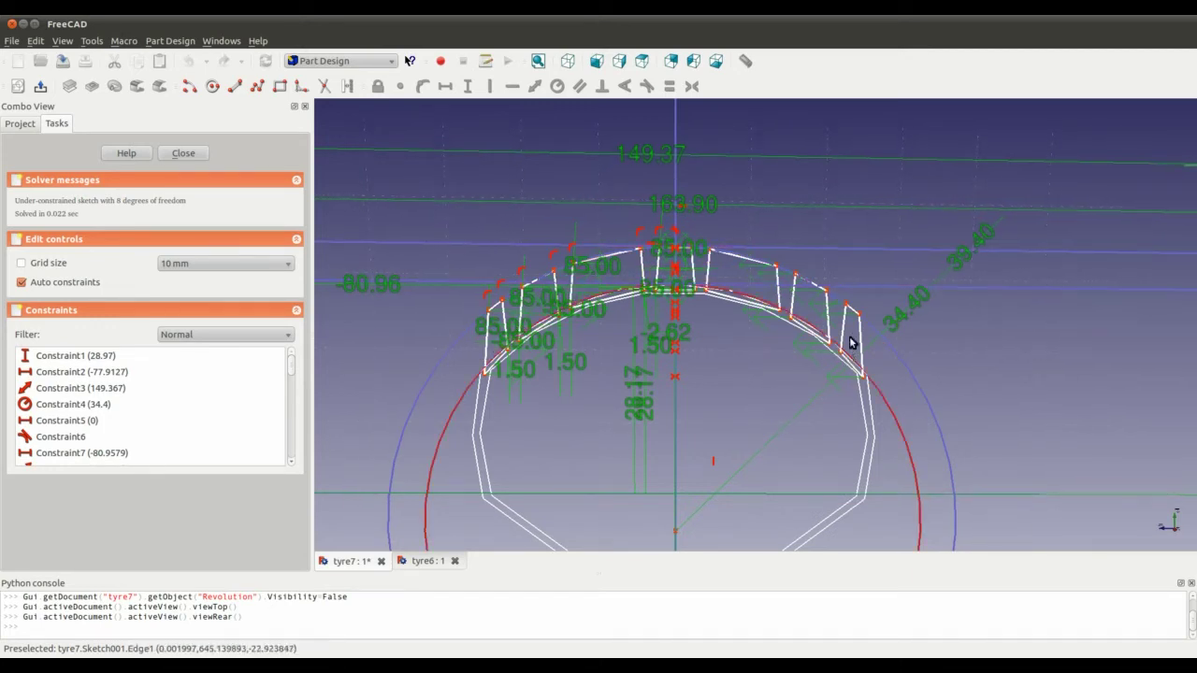
{"action": "scroll", "coordinate": [773, 335], "scroll_direction": "up", "scroll_amount": 5}
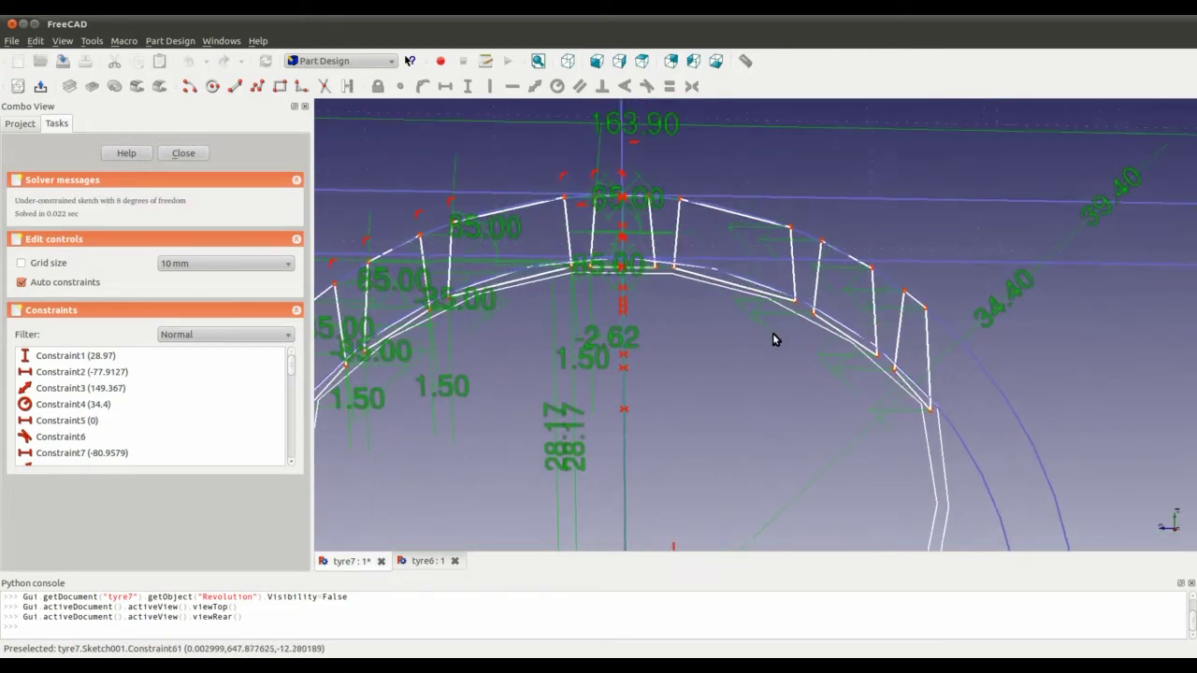
{"action": "scroll", "coordinate": [772, 333], "scroll_direction": "up", "scroll_amount": 2}
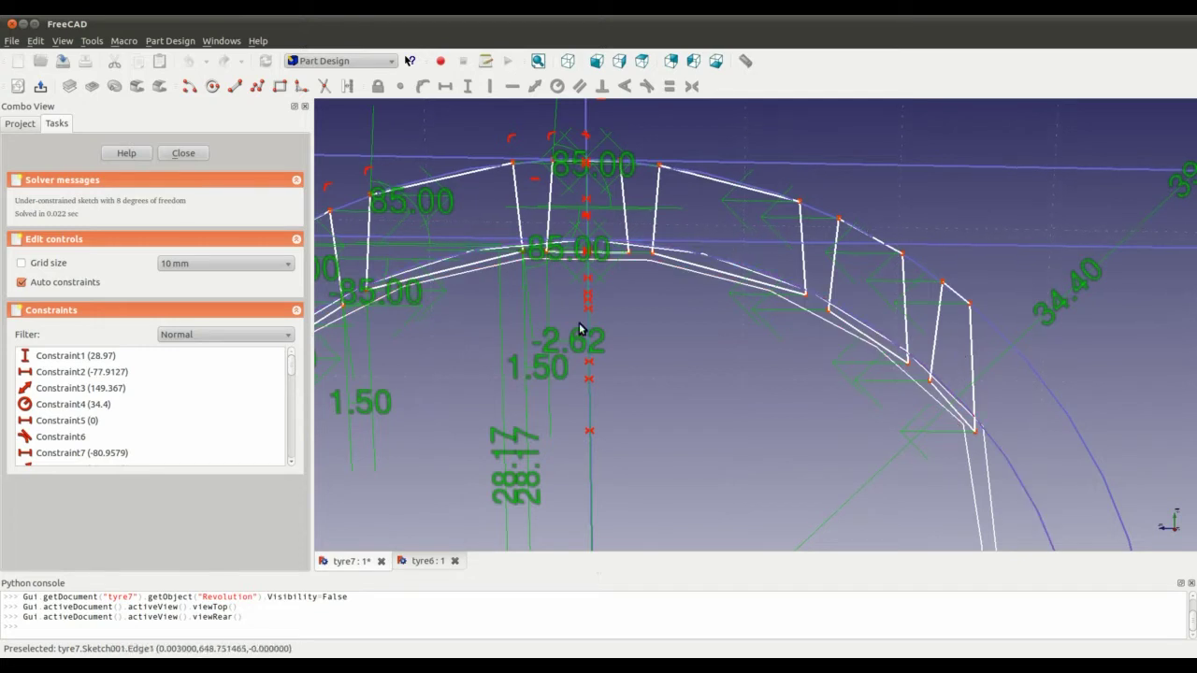
{"action": "scroll", "coordinate": [746, 236], "scroll_direction": "down", "scroll_amount": 2}
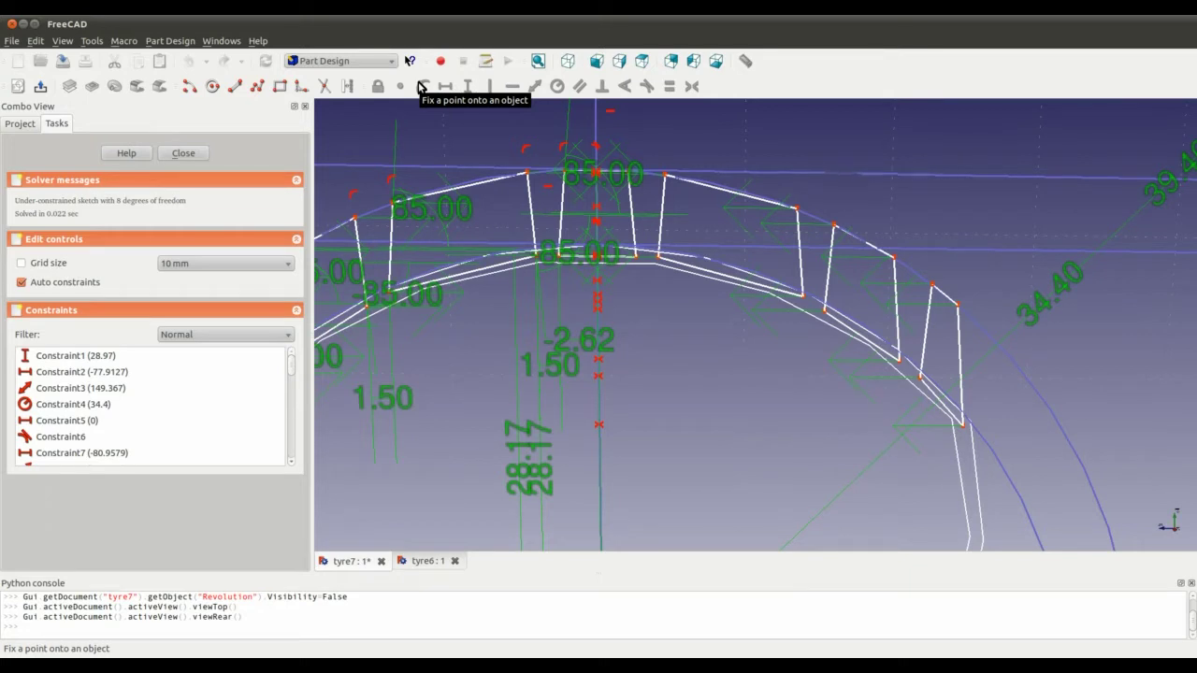
{"action": "middle_click_drag", "start_coordinate": [458, 383], "coordinate": [641, 382]}
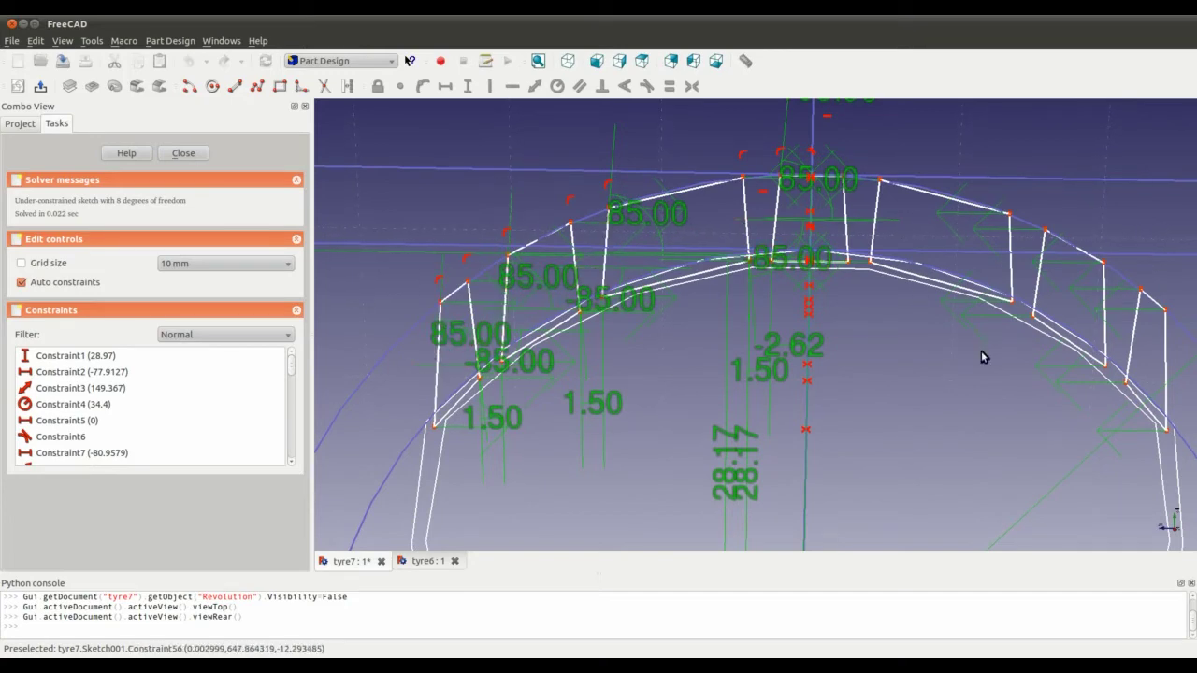
{"action": "mouse_move", "coordinate": [969, 383]}
{"action": "middle_mouse_down"}
{"action": "mouse_move", "coordinate": [883, 400]}
{"action": "mouse_move", "coordinate": [949, 363]}
{"action": "mouse_move", "coordinate": [992, 362]}
{"action": "mouse_move", "coordinate": [867, 398]}
{"action": "mouse_move", "coordinate": [810, 388]}
{"action": "mouse_move", "coordinate": [904, 393]}
{"action": "mouse_move", "coordinate": [956, 438]}
{"action": "mouse_move", "coordinate": [886, 366]}
{"action": "mouse_move", "coordinate": [869, 393]}
{"action": "mouse_move", "coordinate": [895, 407]}
{"action": "middle_mouse_up"}
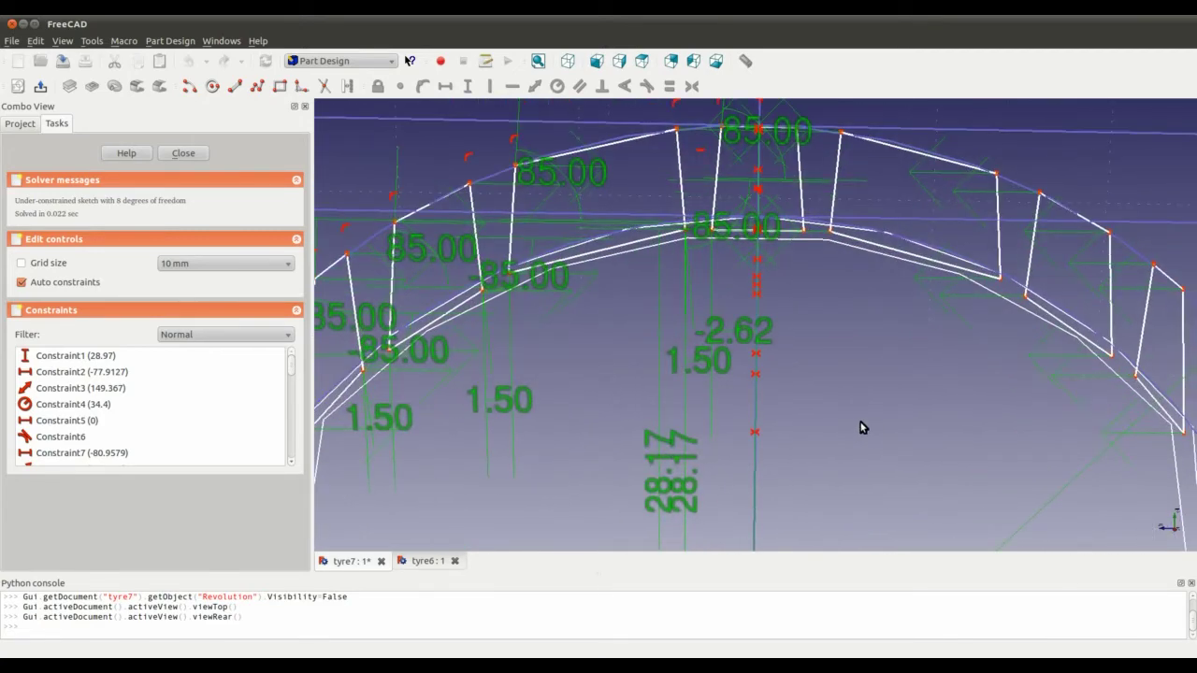
{"action": "scroll", "coordinate": [829, 401], "scroll_direction": "down", "scroll_amount": 5}
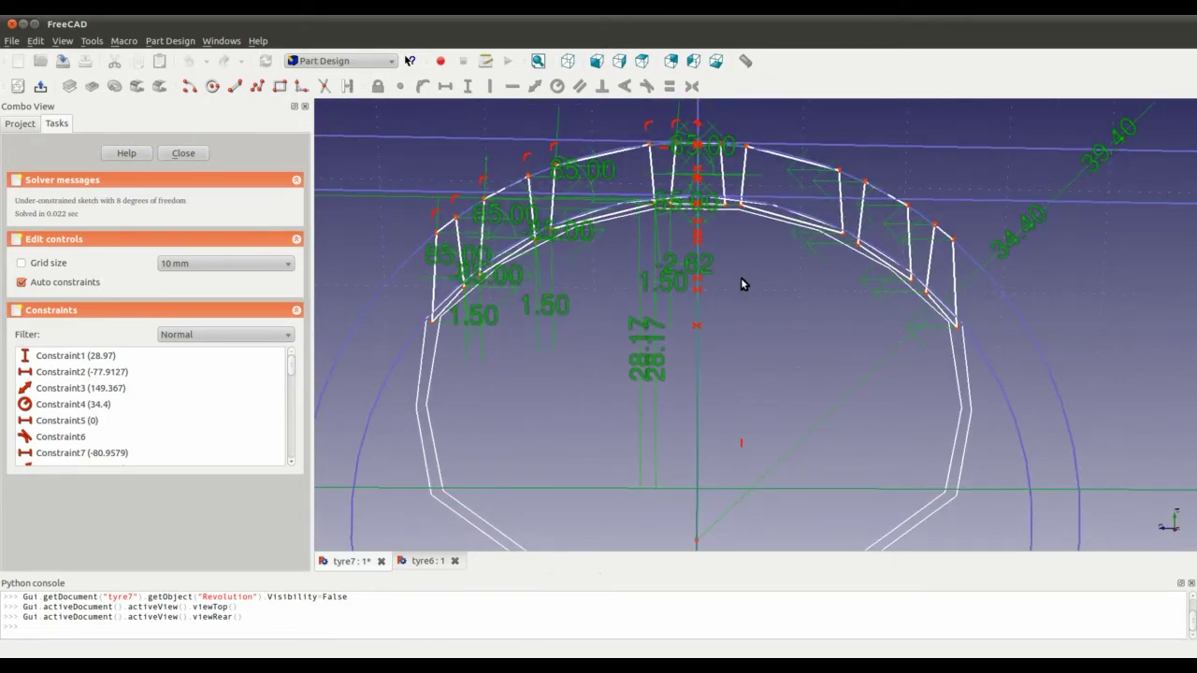
{"action": "scroll", "coordinate": [741, 284], "scroll_direction": "down", "scroll_amount": 4}
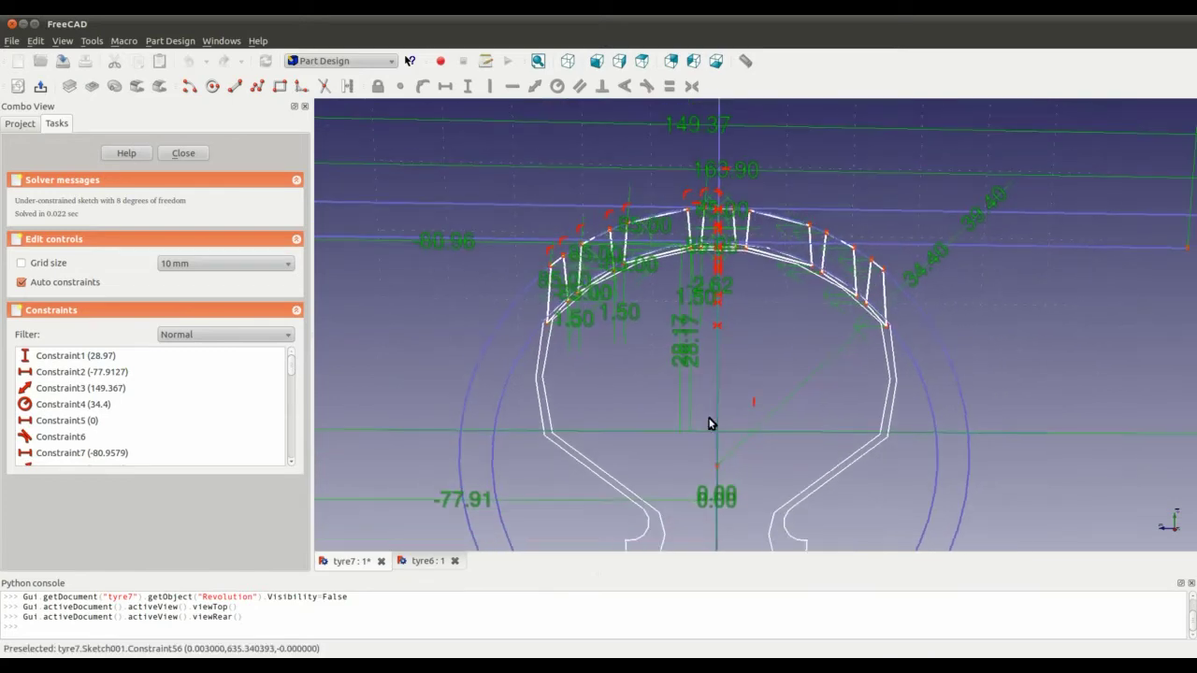
{"action": "left_click", "coordinate": [197, 154]}
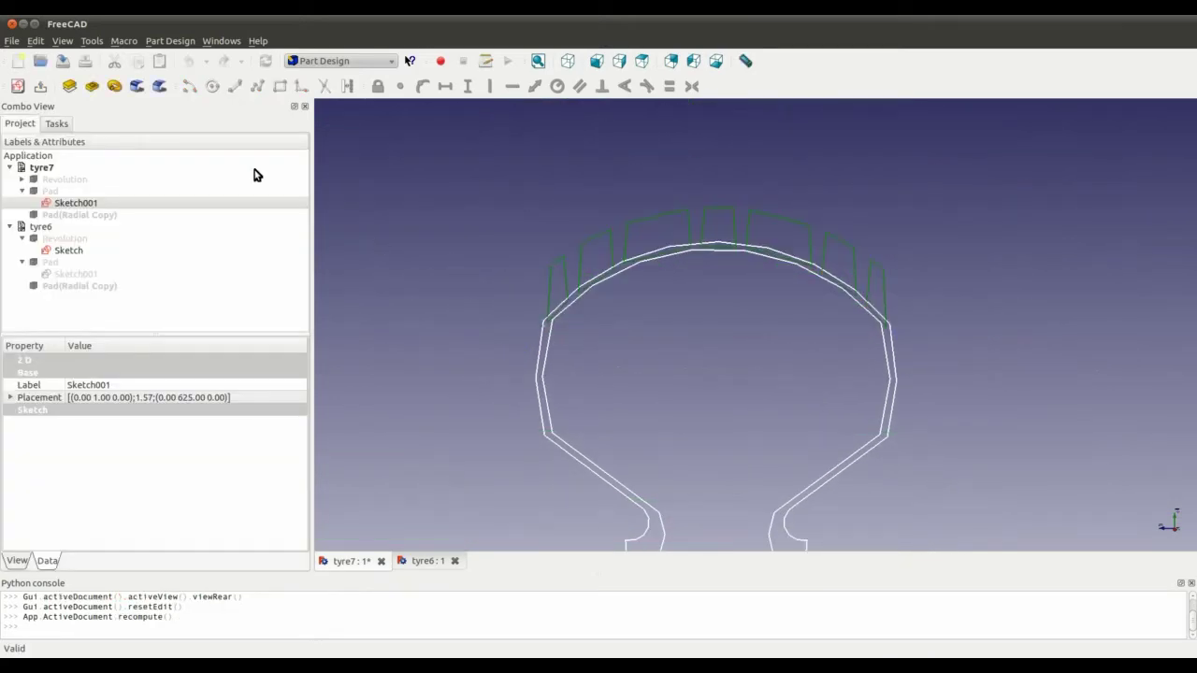
- Check the properties of the Pad(Radial Copy) and the Pad in tyre7
{"action": "mouse_move", "coordinate": [735, 327]}
{"action": "middle_mouse_down"}
{"action": "mouse_move", "coordinate": [569, 337]}
{"action": "mouse_move", "coordinate": [630, 353]}
{"action": "mouse_move", "coordinate": [668, 345]}
{"action": "mouse_move", "coordinate": [783, 358]}
{"action": "mouse_move", "coordinate": [721, 395]}
{"action": "middle_mouse_up"}
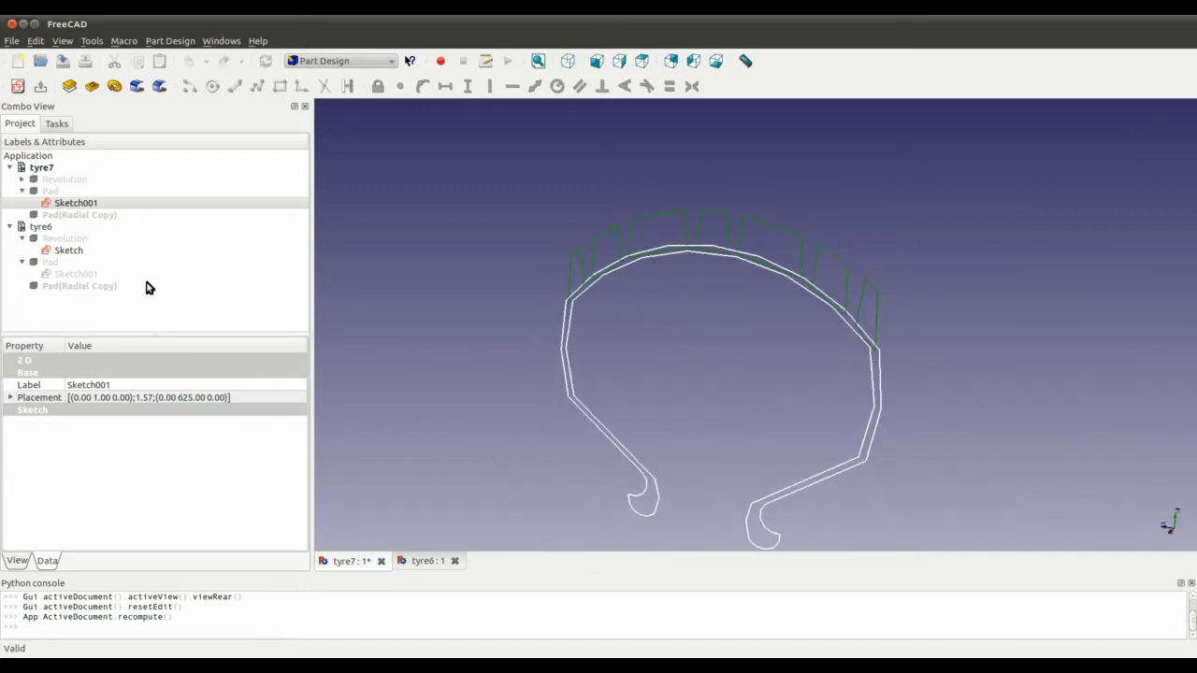
{"action": "left_click", "coordinate": [81, 217]}
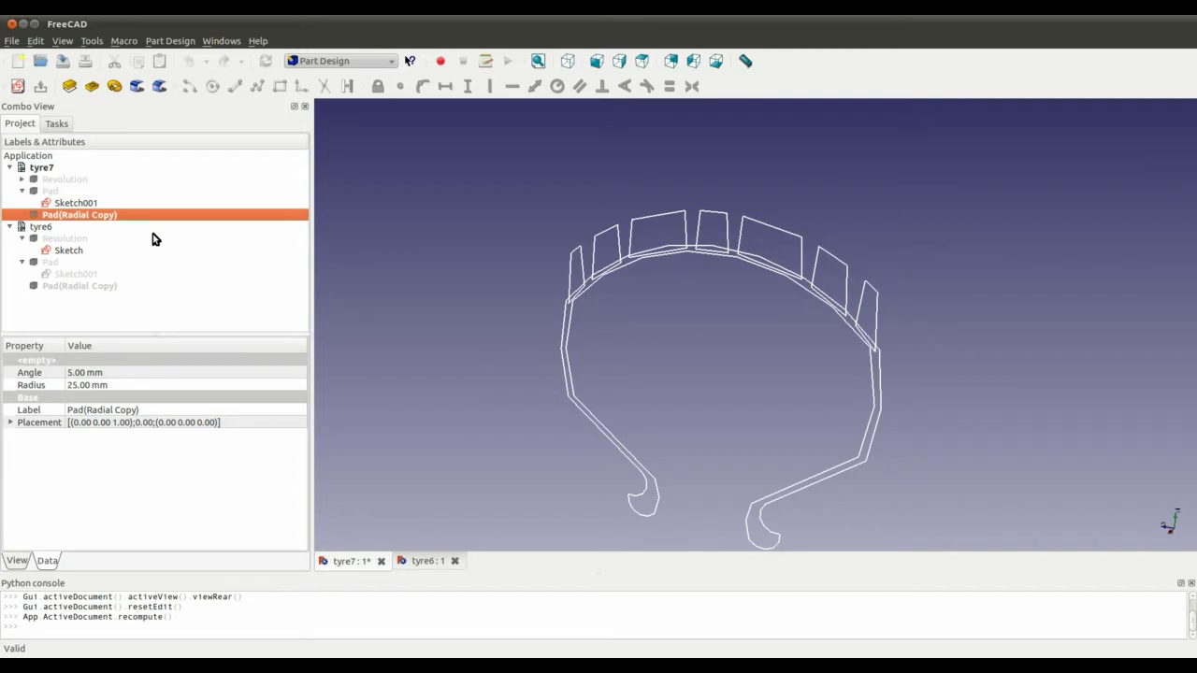
{"action": "left_click", "coordinate": [49, 191]}
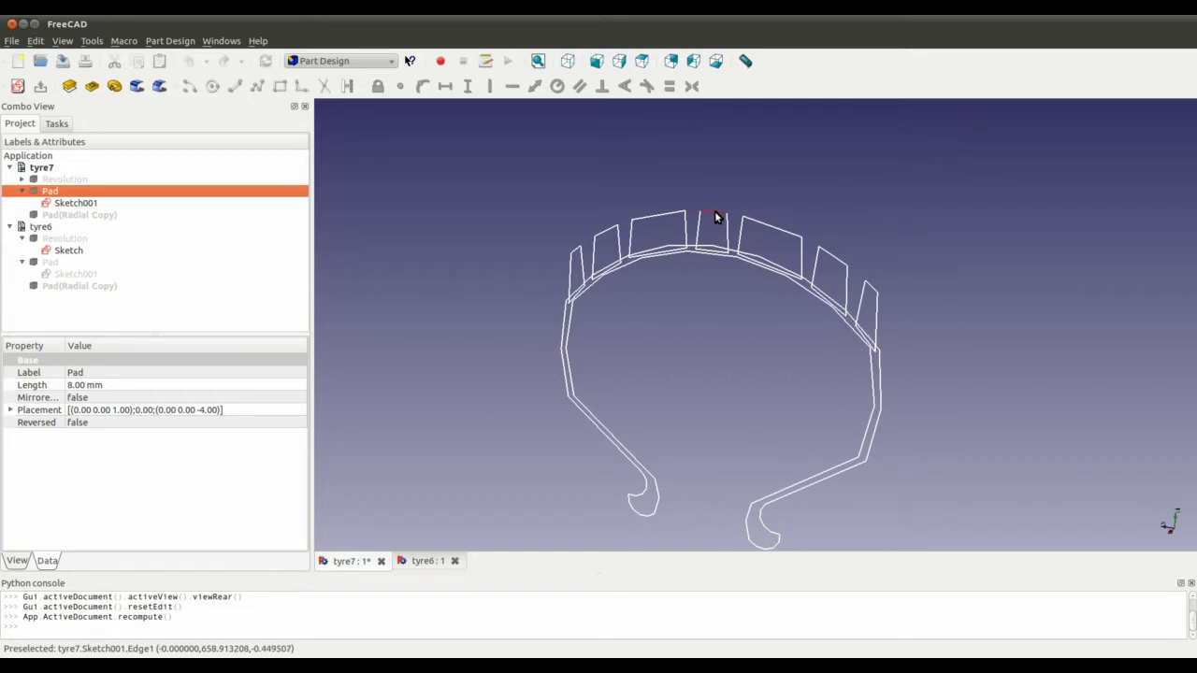
- Make the tyre7 Pad visible and examine the padded tread block against its sketch and the tyre profile from several angles
{"action": "left_click", "coordinate": [83, 203]}
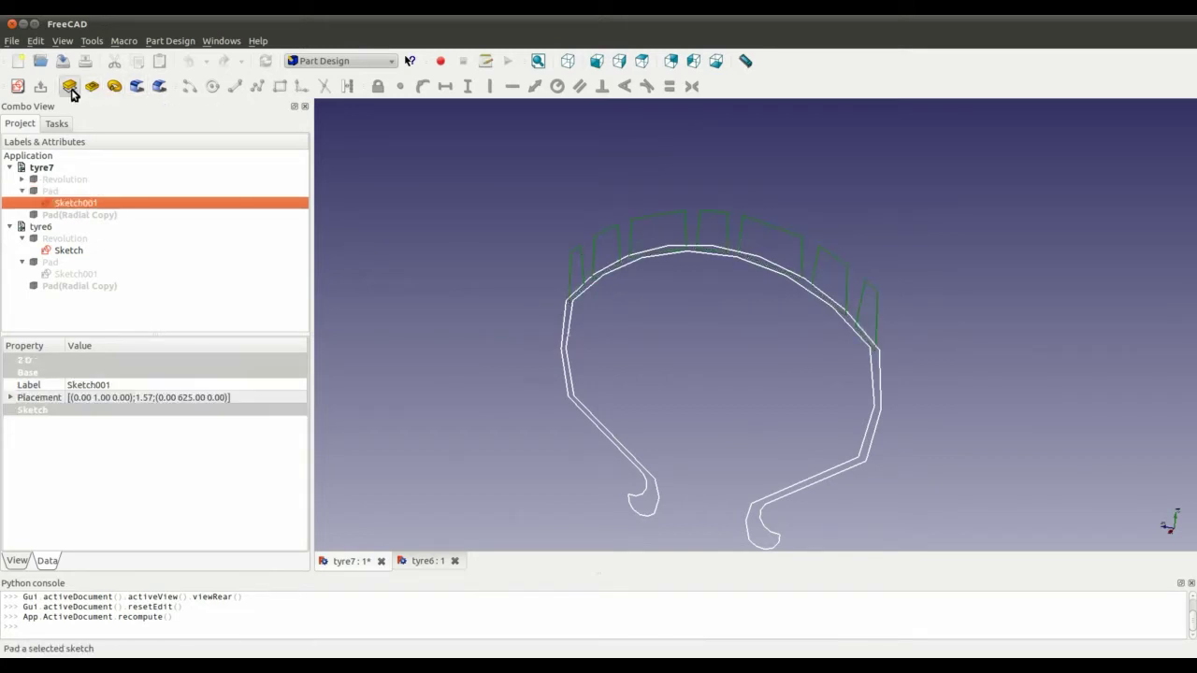
{"action": "mouse_move", "coordinate": [831, 347]}
{"action": "middle_mouse_down"}
{"action": "mouse_move", "coordinate": [593, 420]}
{"action": "mouse_move", "coordinate": [716, 371]}
{"action": "mouse_move", "coordinate": [873, 350]}
{"action": "mouse_move", "coordinate": [838, 336]}
{"action": "middle_mouse_up"}
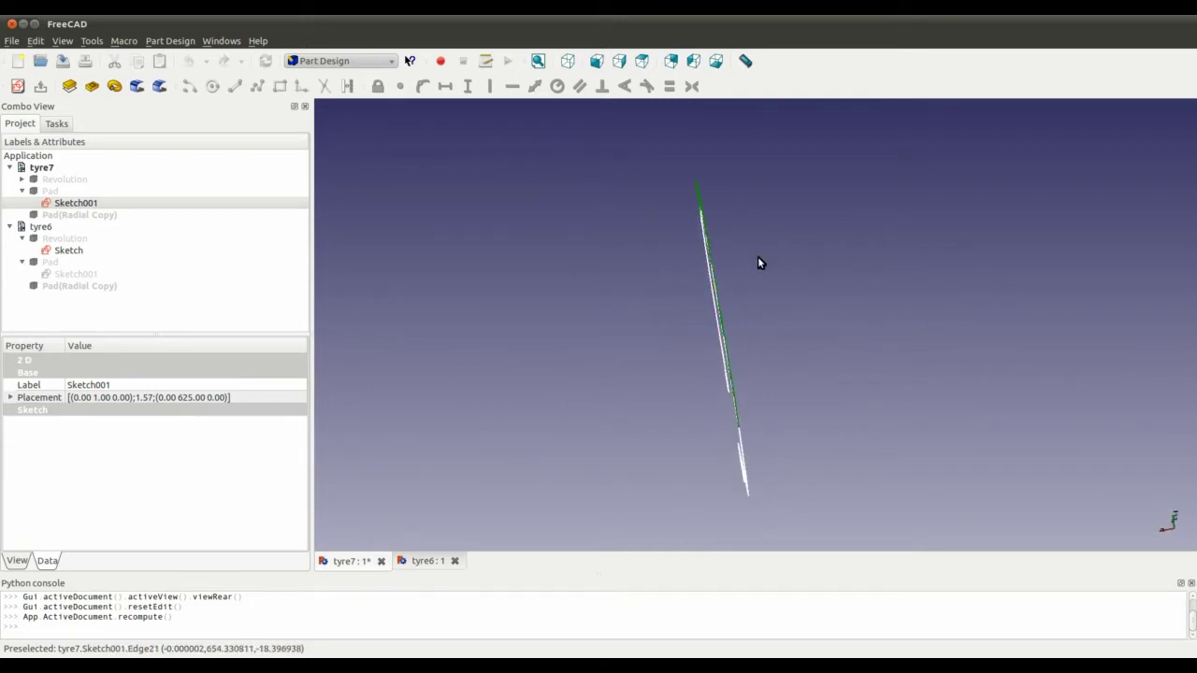
{"action": "mouse_move", "coordinate": [550, 335]}
{"action": "middle_mouse_down"}
{"action": "mouse_move", "coordinate": [727, 264]}
{"action": "mouse_move", "coordinate": [566, 331]}
{"action": "mouse_move", "coordinate": [157, 242]}
{"action": "middle_mouse_up"}
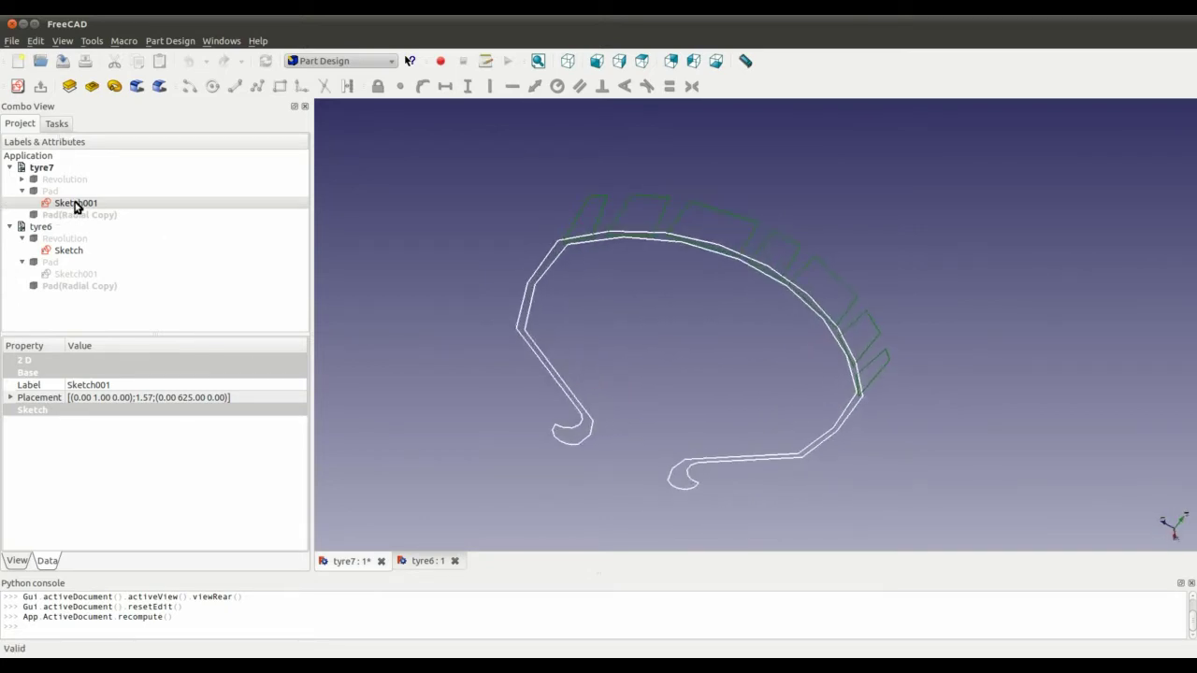
{"action": "left_click", "coordinate": [49, 192]}
{"action": "key", "text": "space"}
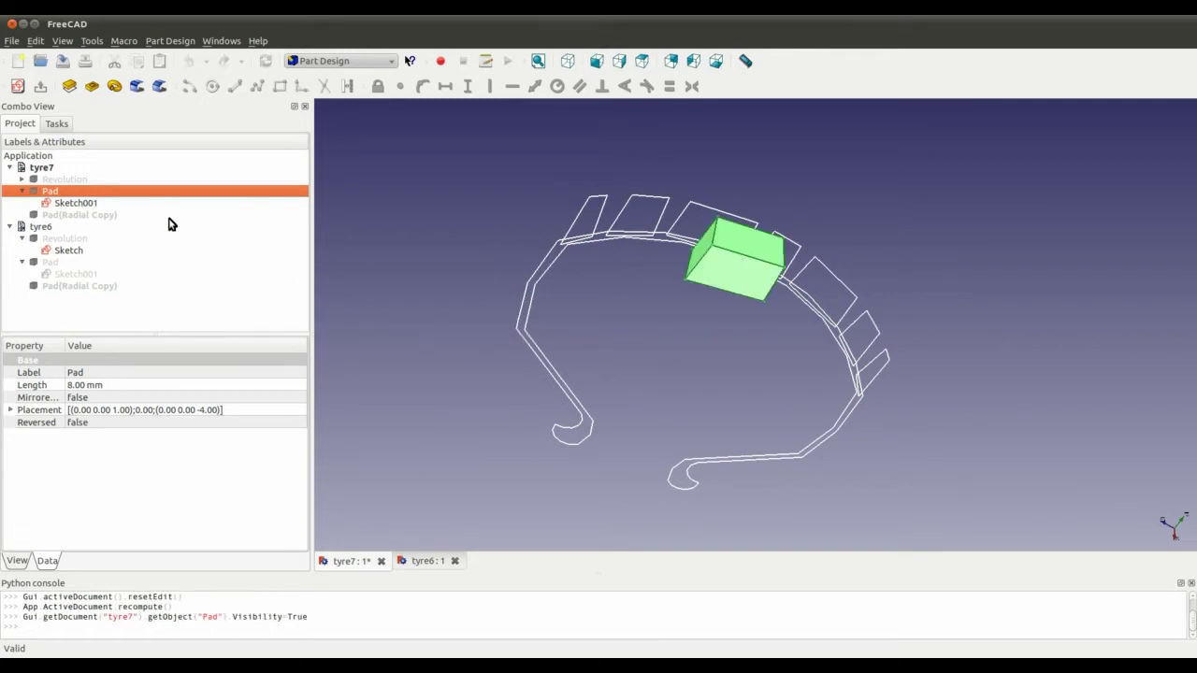
{"action": "middle_click_drag", "start_coordinate": [646, 334], "coordinate": [832, 346]}
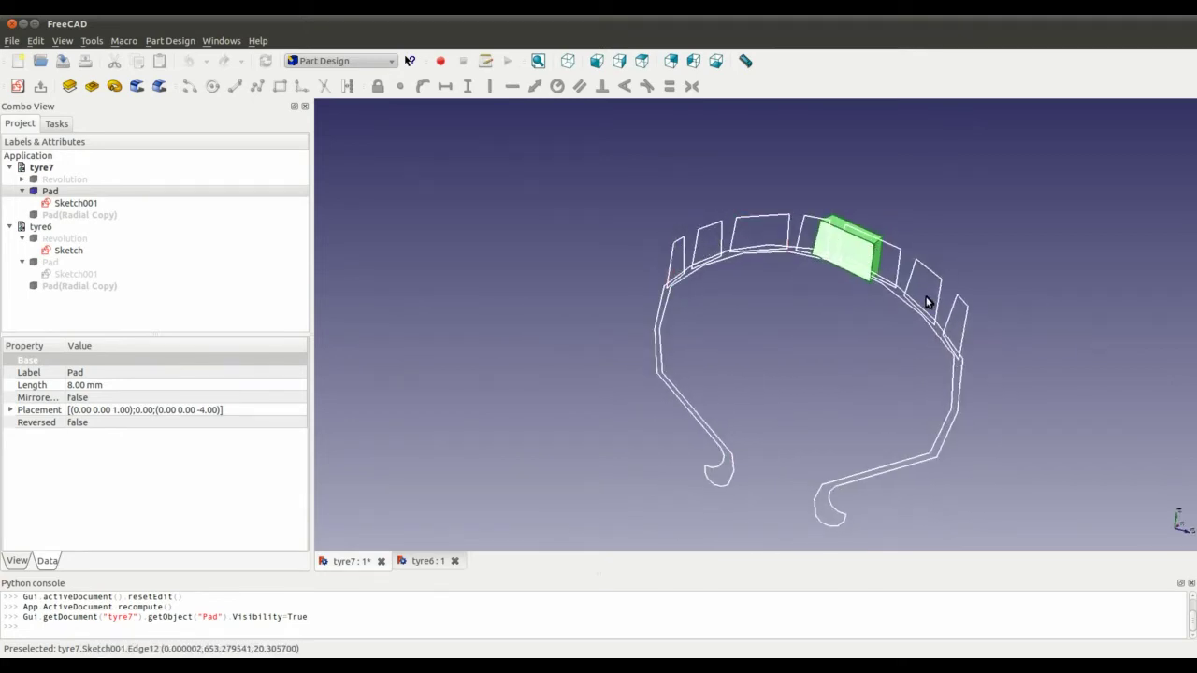
{"action": "middle_click_drag", "start_coordinate": [869, 296], "coordinate": [748, 280]}
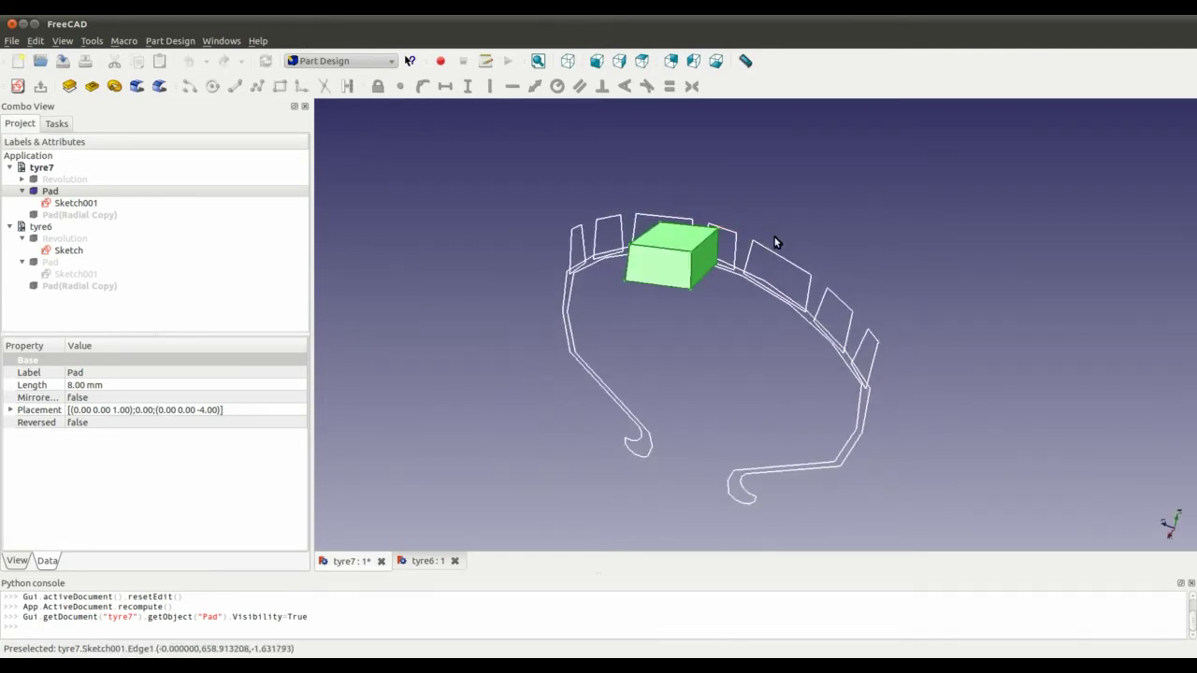
{"action": "middle_click_drag", "start_coordinate": [724, 334], "coordinate": [833, 371]}
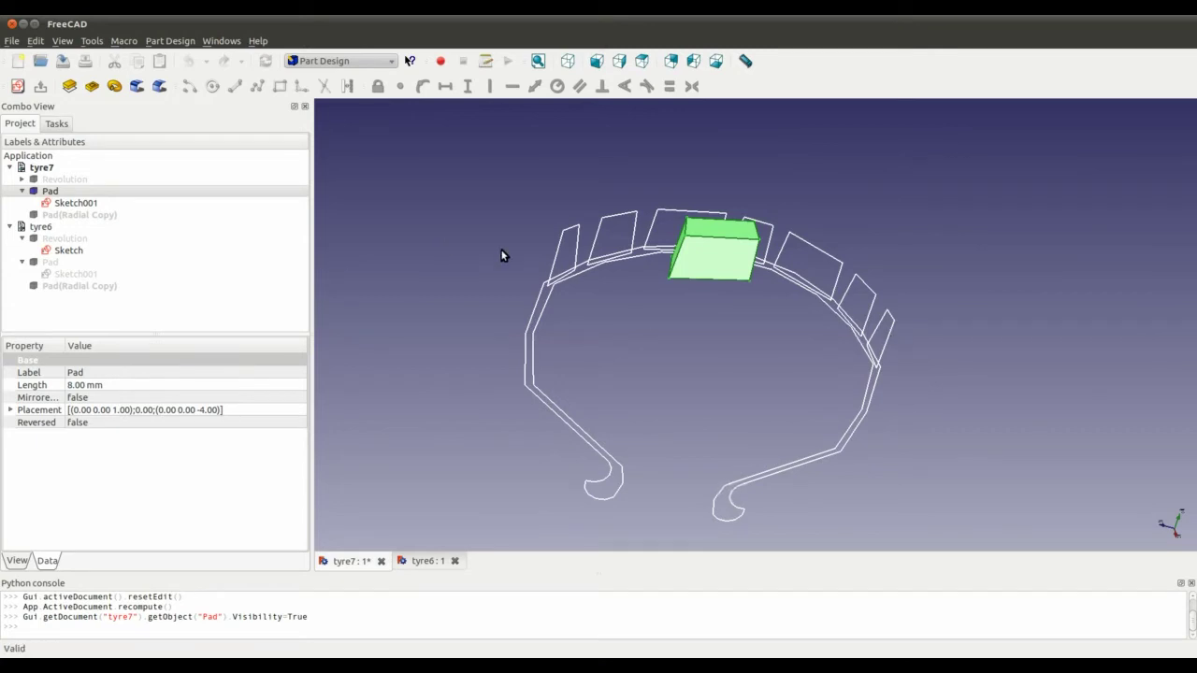
{"action": "middle_click_drag", "start_coordinate": [850, 374], "coordinate": [636, 280]}
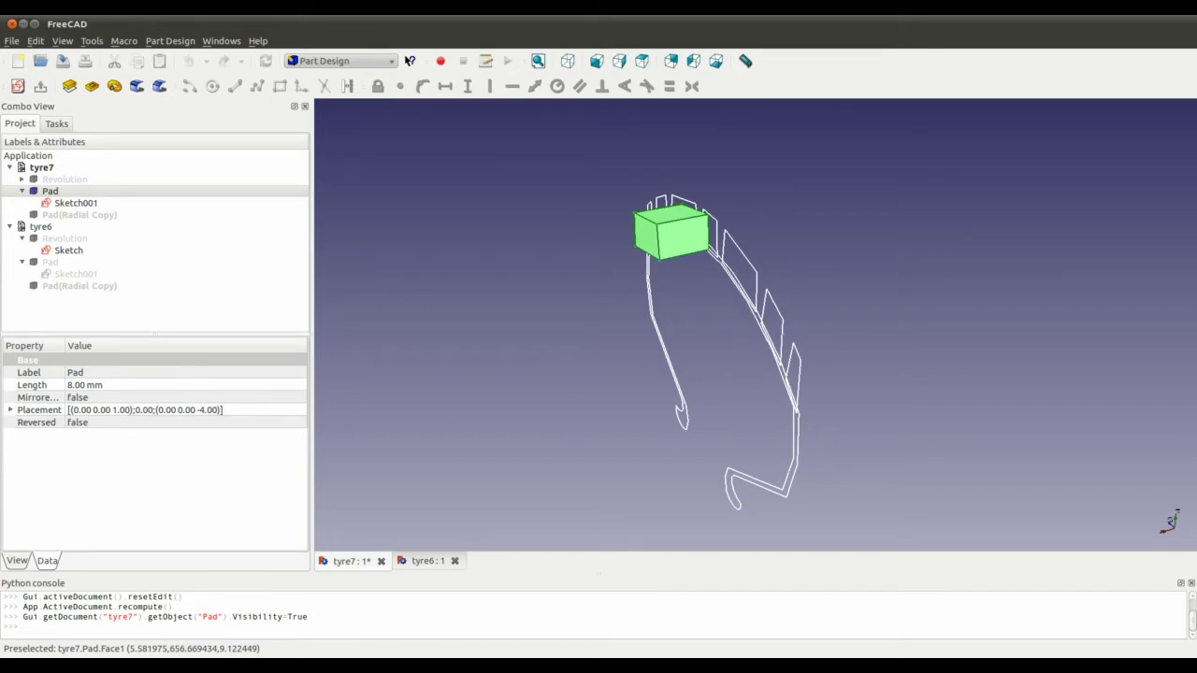
- Switch to the Firefox tutorial page on radial copies and read the RadialCopy script's import, copy and recompute commands
{"action": "key", "text": "alt+Tab"}
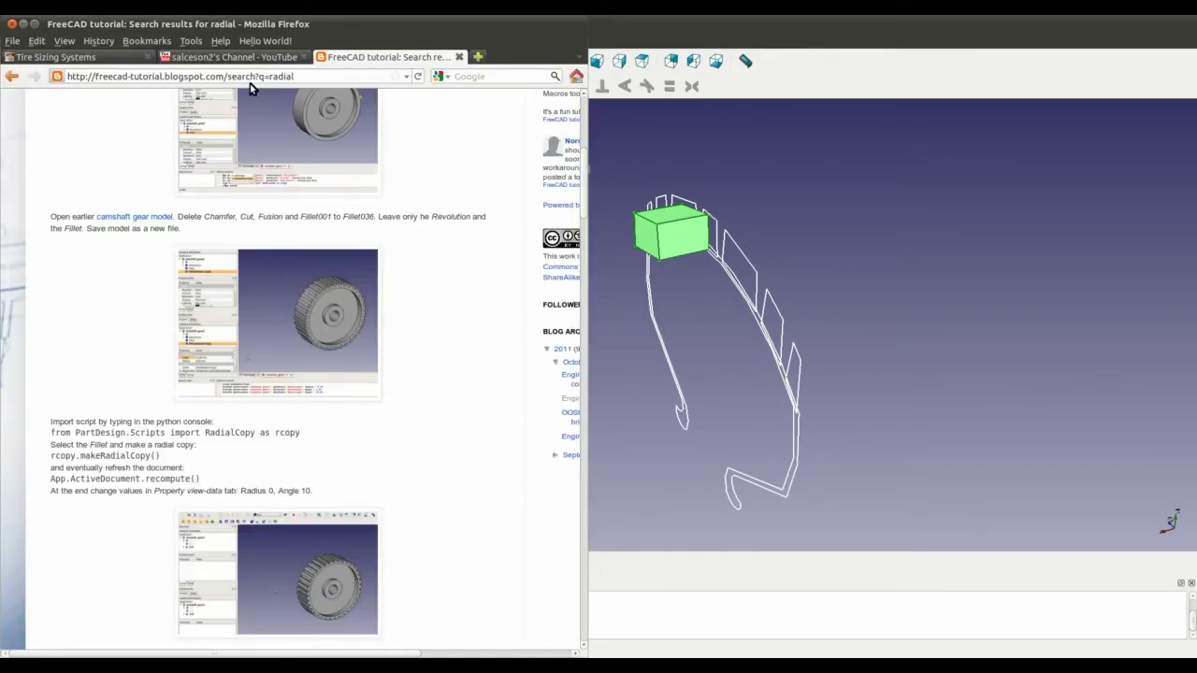
{"action": "scroll", "coordinate": [449, 259], "scroll_direction": "up", "scroll_amount": 7}
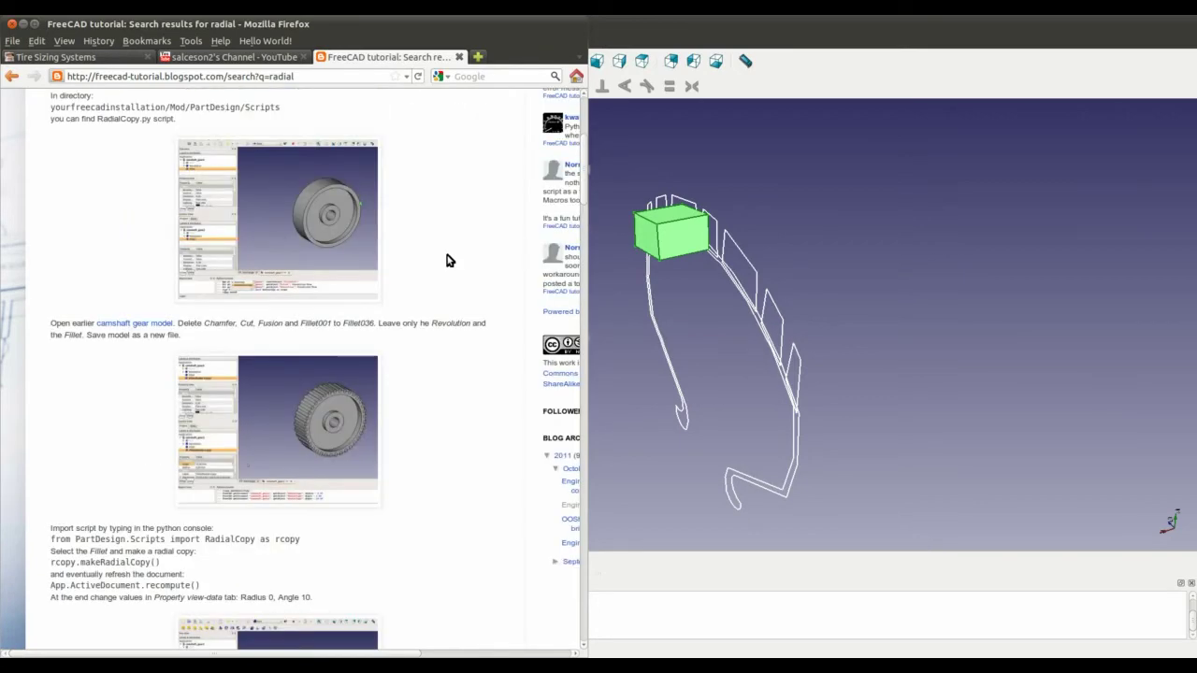
{"action": "scroll", "coordinate": [374, 337], "scroll_direction": "down", "scroll_amount": 5}
{"action": "scroll", "coordinate": [374, 248], "scroll_direction": "down", "scroll_amount": 3}
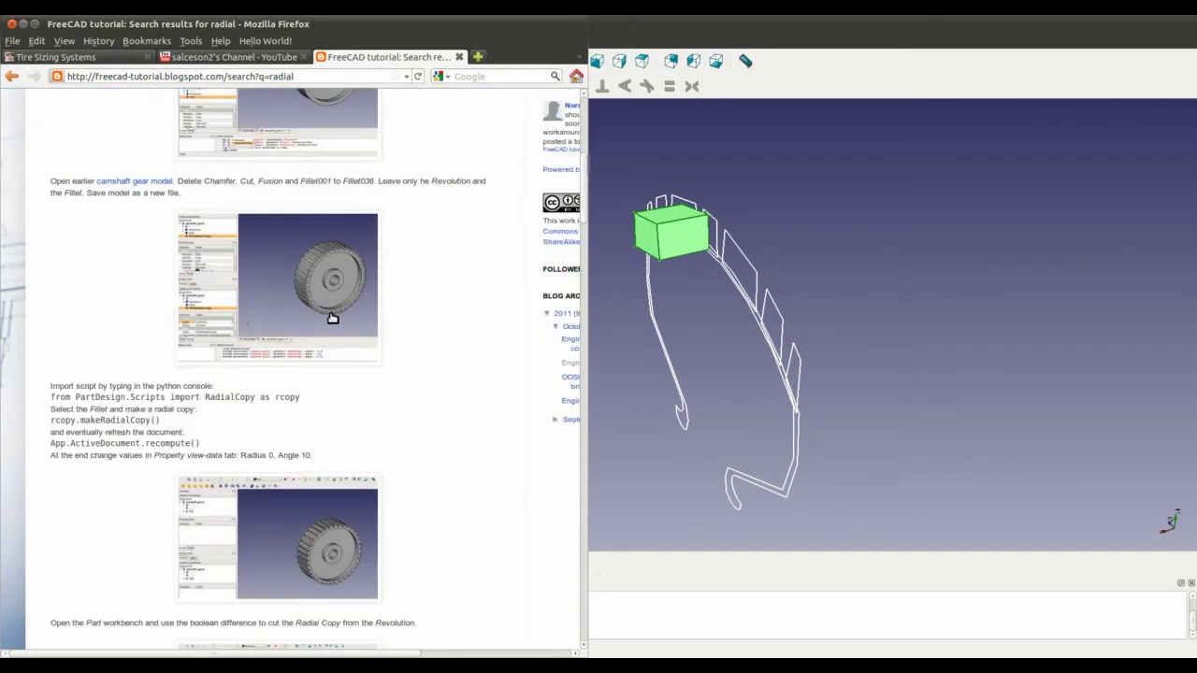
{"action": "scroll", "coordinate": [341, 374], "scroll_direction": "down", "scroll_amount": 2}
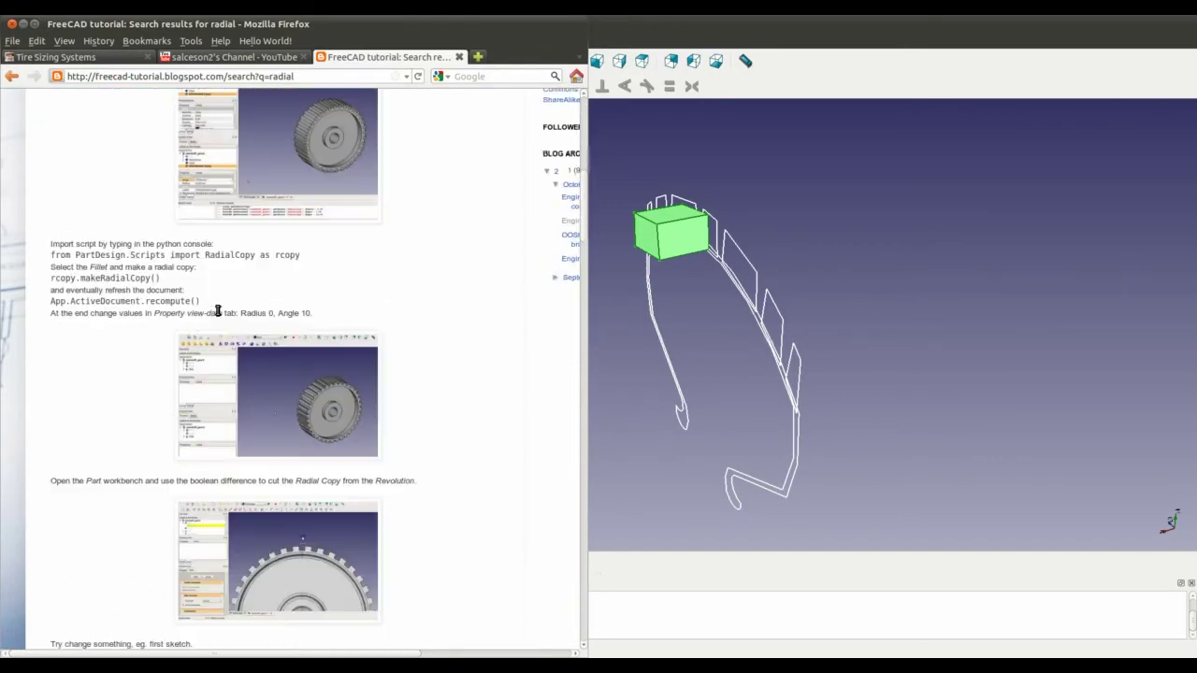
{"action": "scroll", "coordinate": [234, 281], "scroll_direction": "down", "scroll_amount": 2}
{"action": "scroll", "coordinate": [63, 262], "scroll_direction": "down", "scroll_amount": 1}
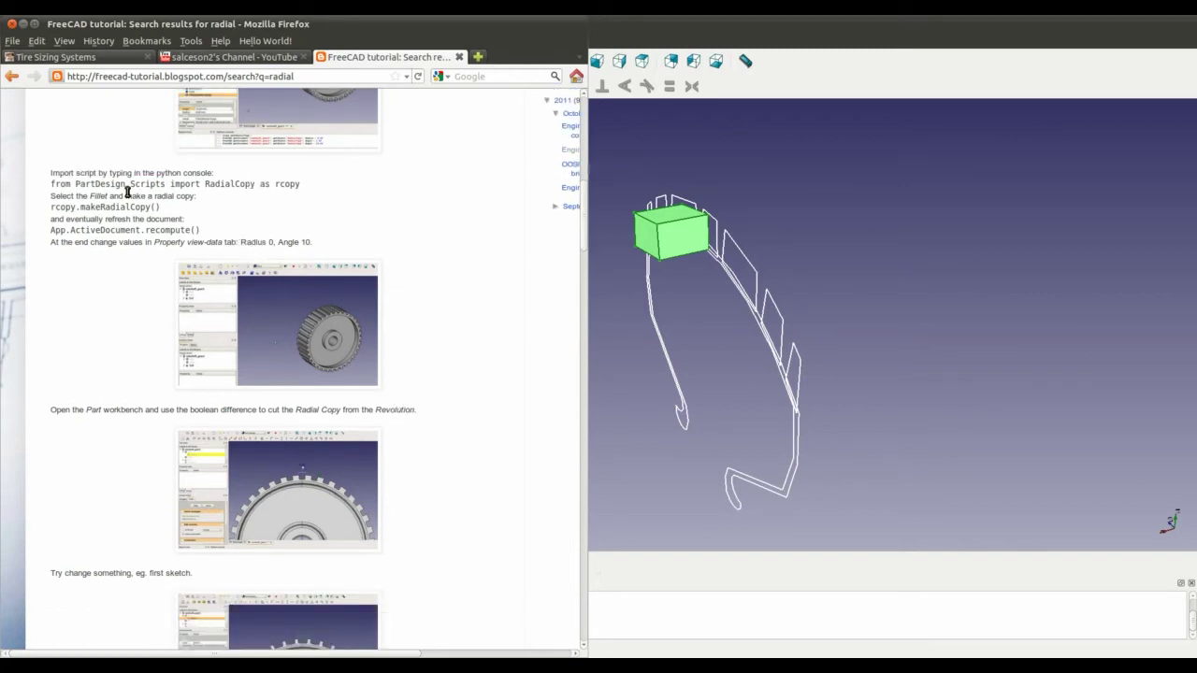
- Switch back to FreeCAD with its window beside the tutorial's commands, and delete Pad(Radial Copy) from tyre7
{"action": "left_click", "coordinate": [631, 28]}
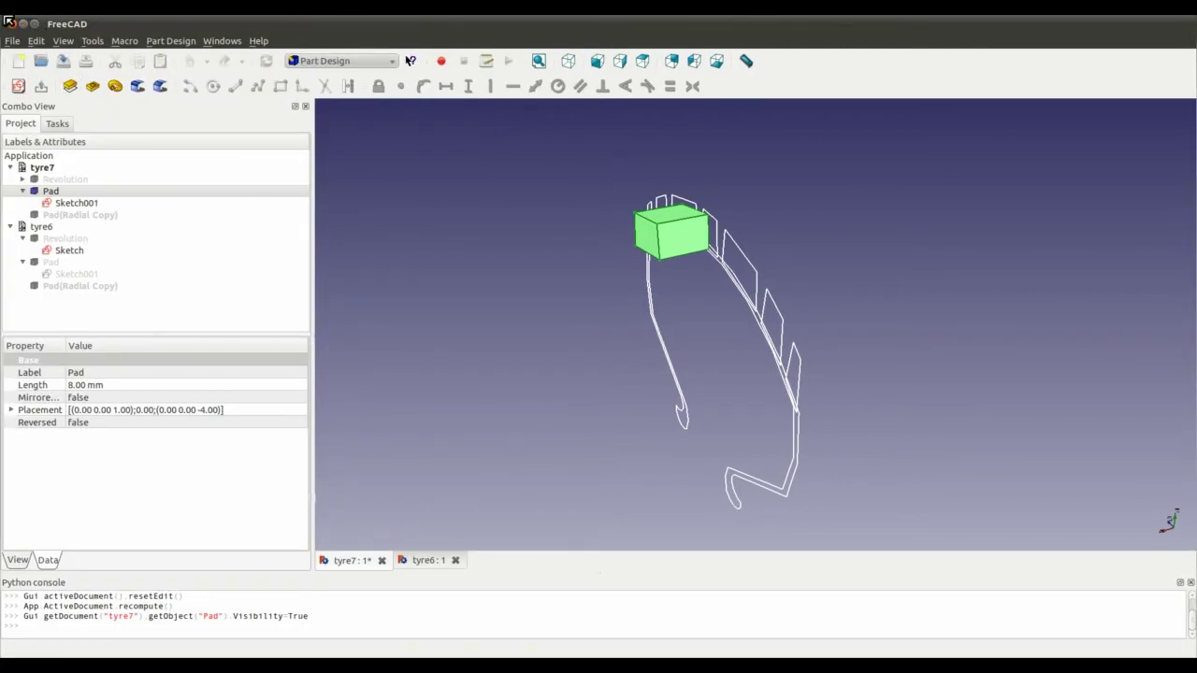
{"action": "left_click_drag", "start_coordinate": [137, 23], "coordinate": [461, 23]}
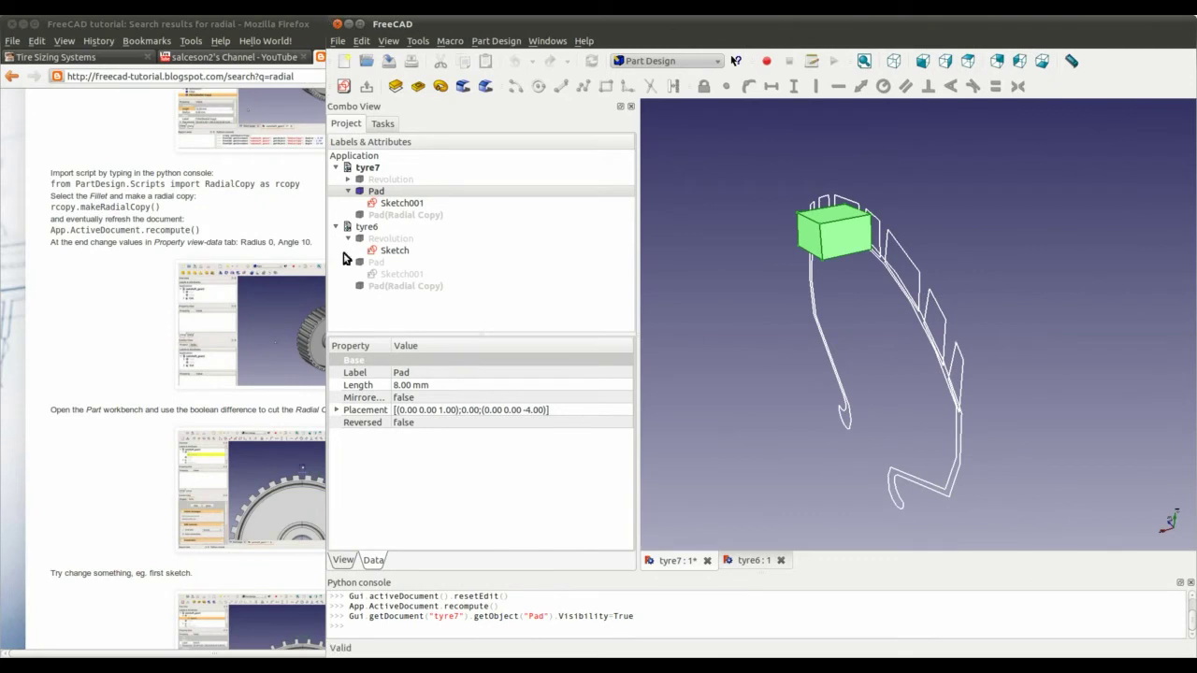
{"action": "left_click", "coordinate": [422, 220]}
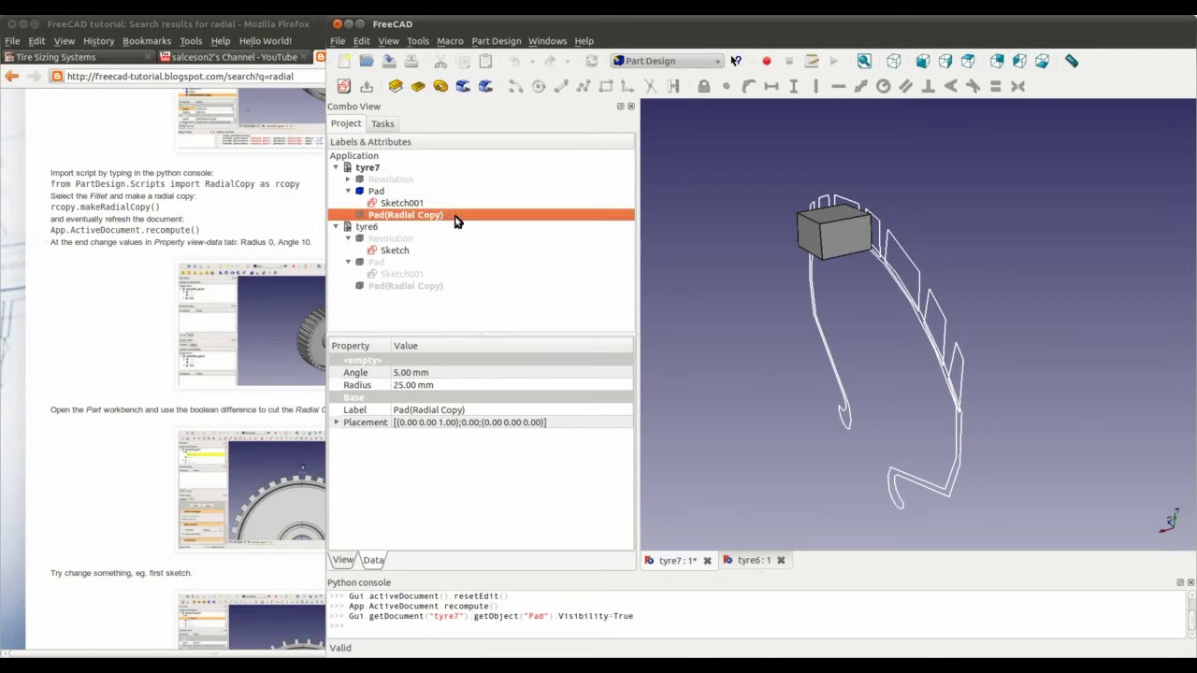
{"action": "key", "text": "Delete"}
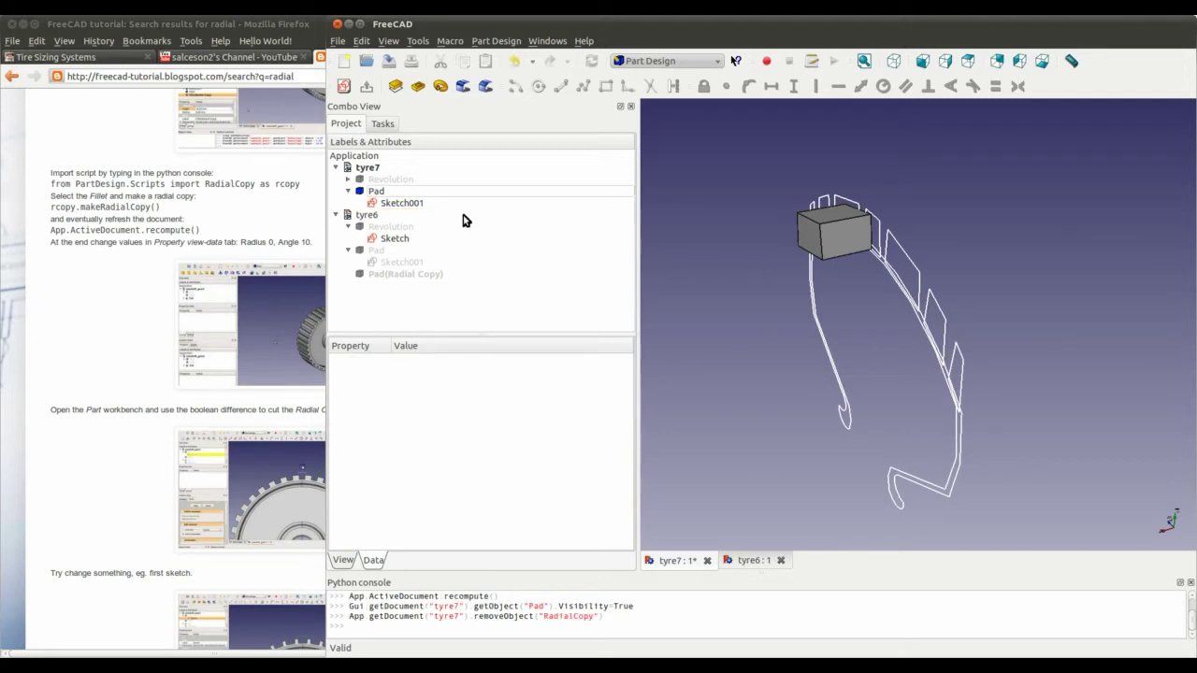
- Select the tyre7 Pad and run "from PartDesign.Scripts import RadialCopy as rcopy" in the Python console
{"action": "left_click", "coordinate": [378, 191]}
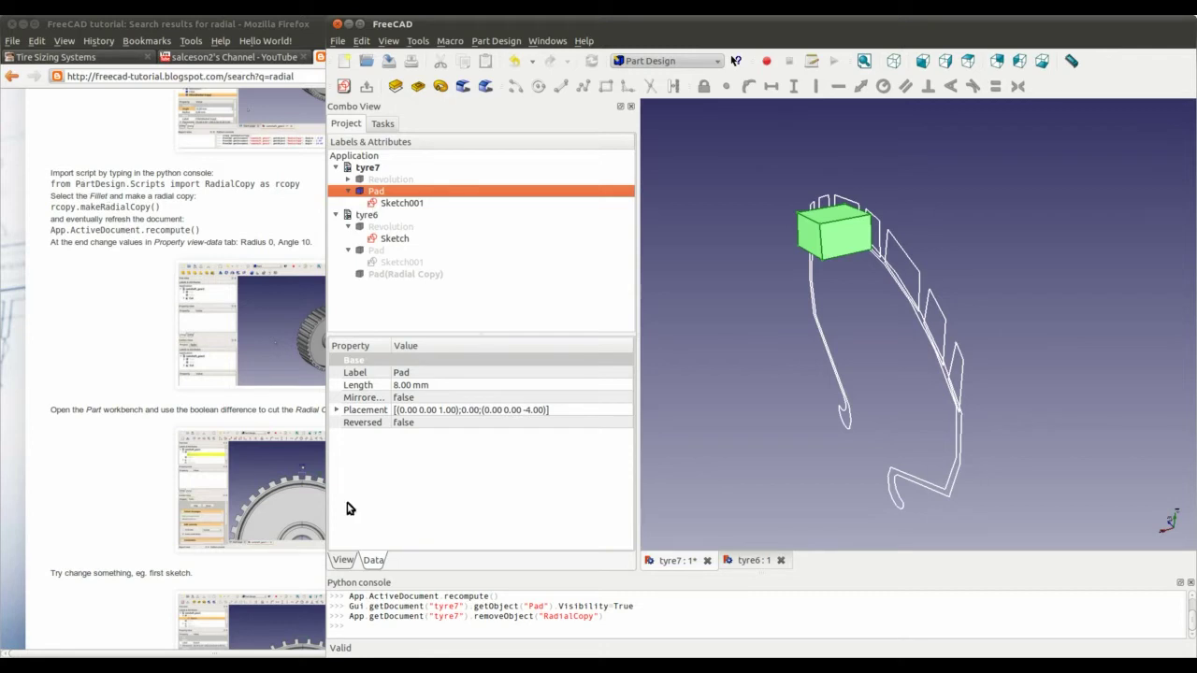
{"action": "left_click", "coordinate": [400, 626]}
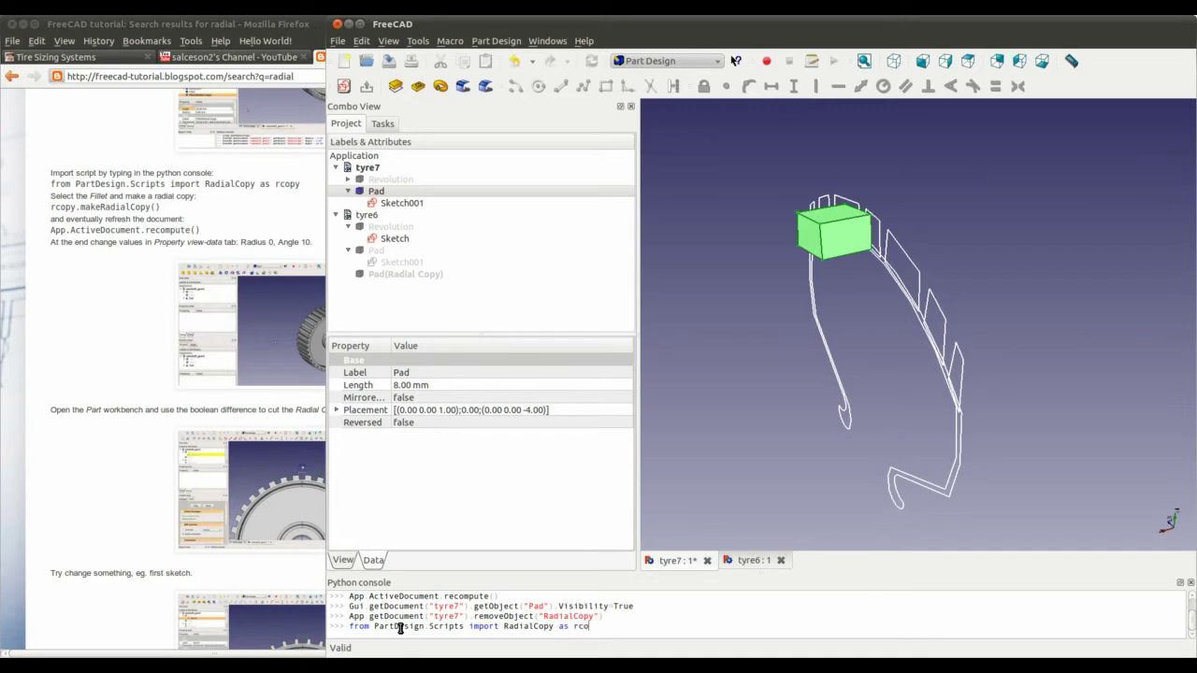
{"action": "key", "text": "Return"}
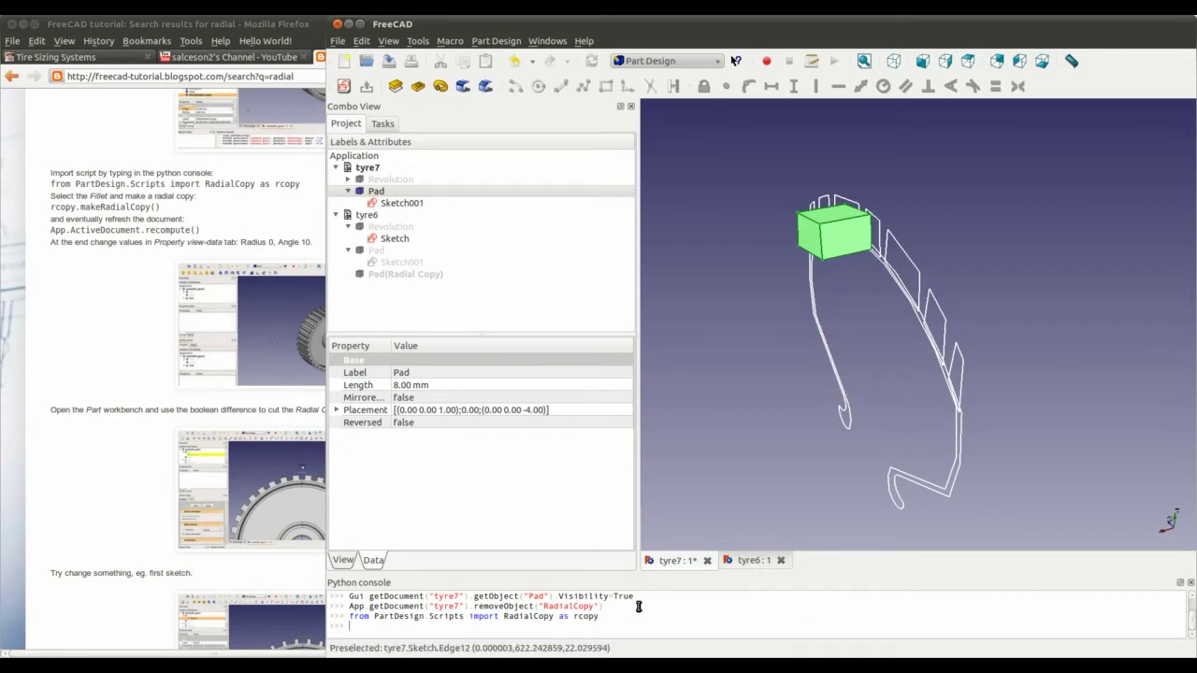
- Make a radial copy of the selected Pad by running rcopy.makeRadialCopy() in the Python console
{"action": "key", "text": "BackSpace"}
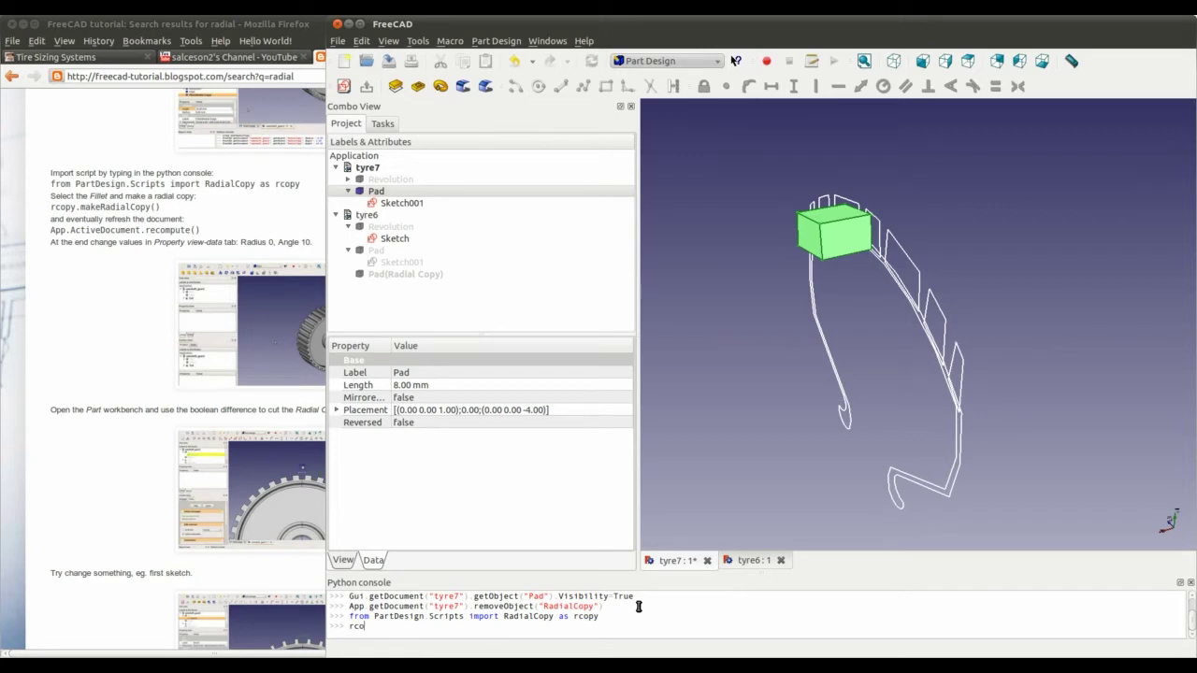
{"action": "type", "text": ".ma"}
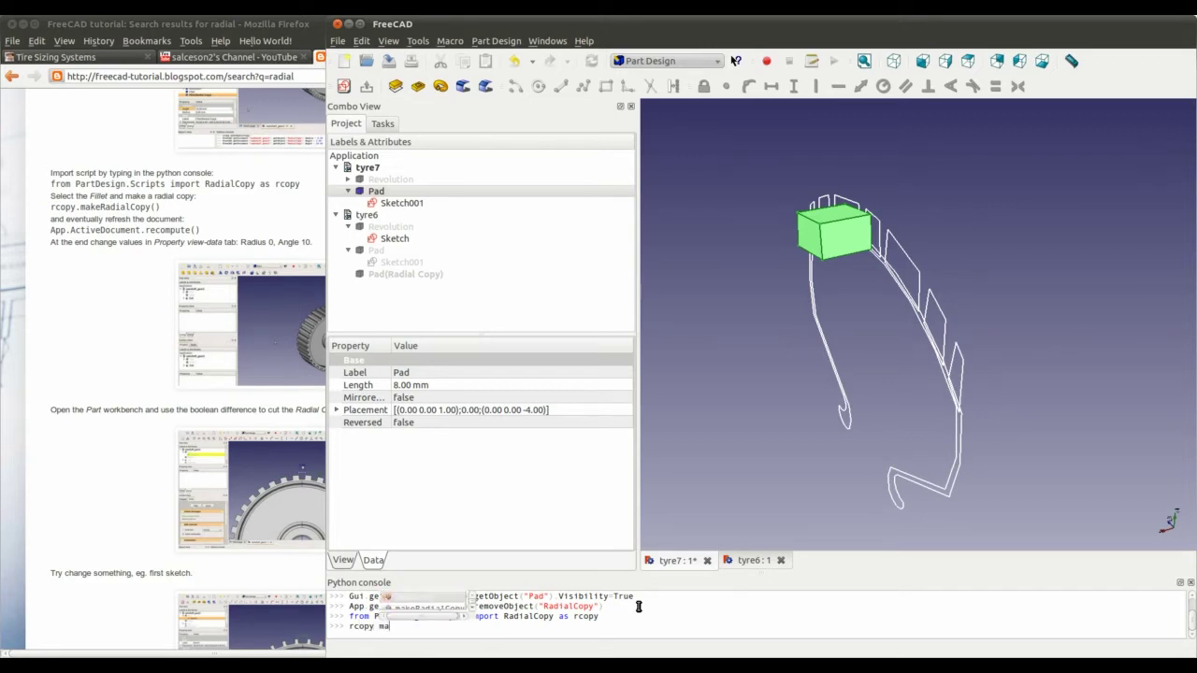
{"action": "type", "text": "keRadialCopy"}
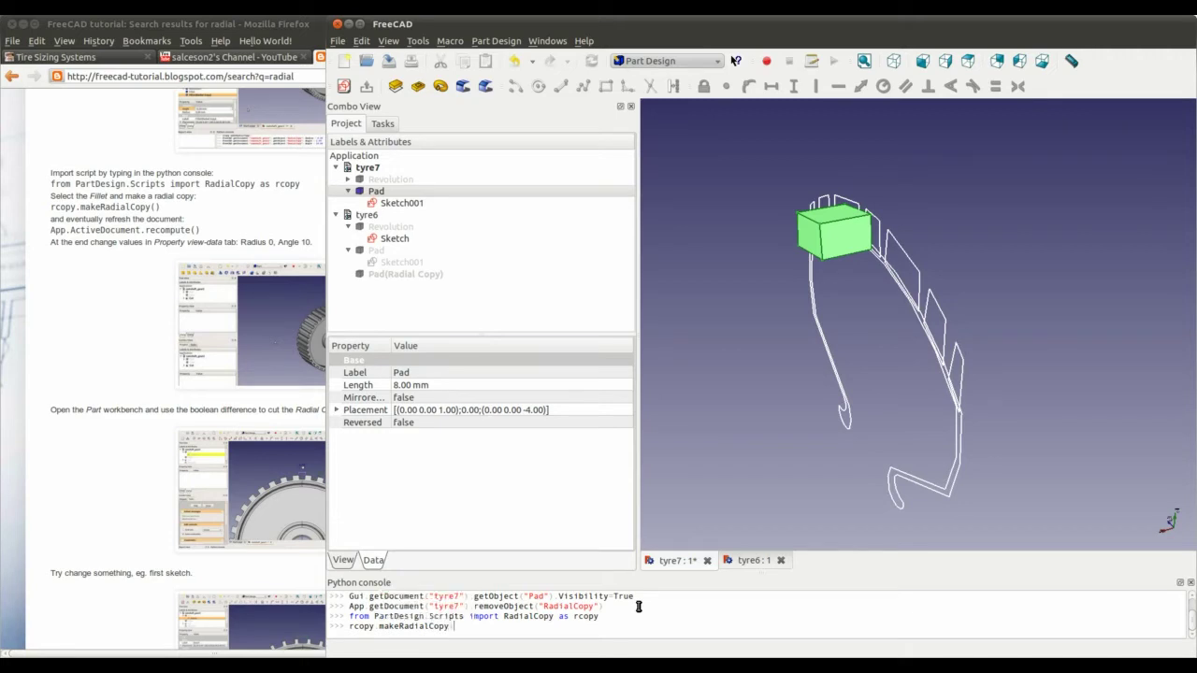
{"action": "type", "text": "("}
{"action": "key", "text": "Return"}
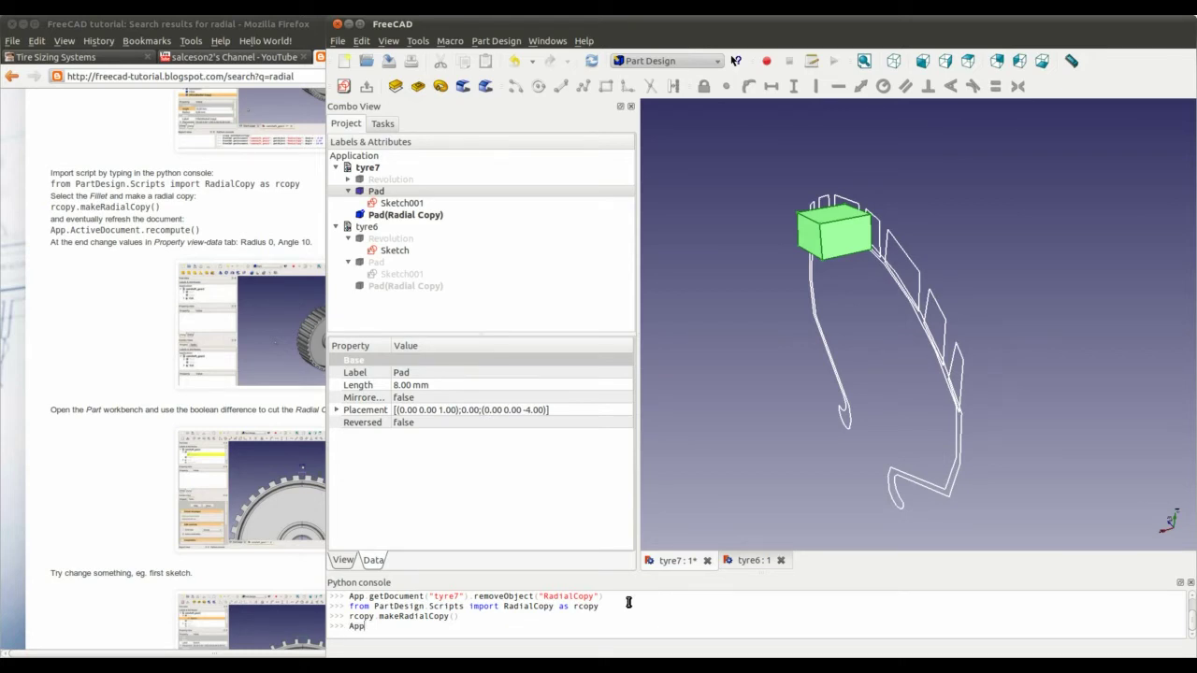
- Recompute the tyre7 document by running App.ActiveDocument.recompute() in the Python console
{"action": "type", "text": "App.ActiveDocument"}
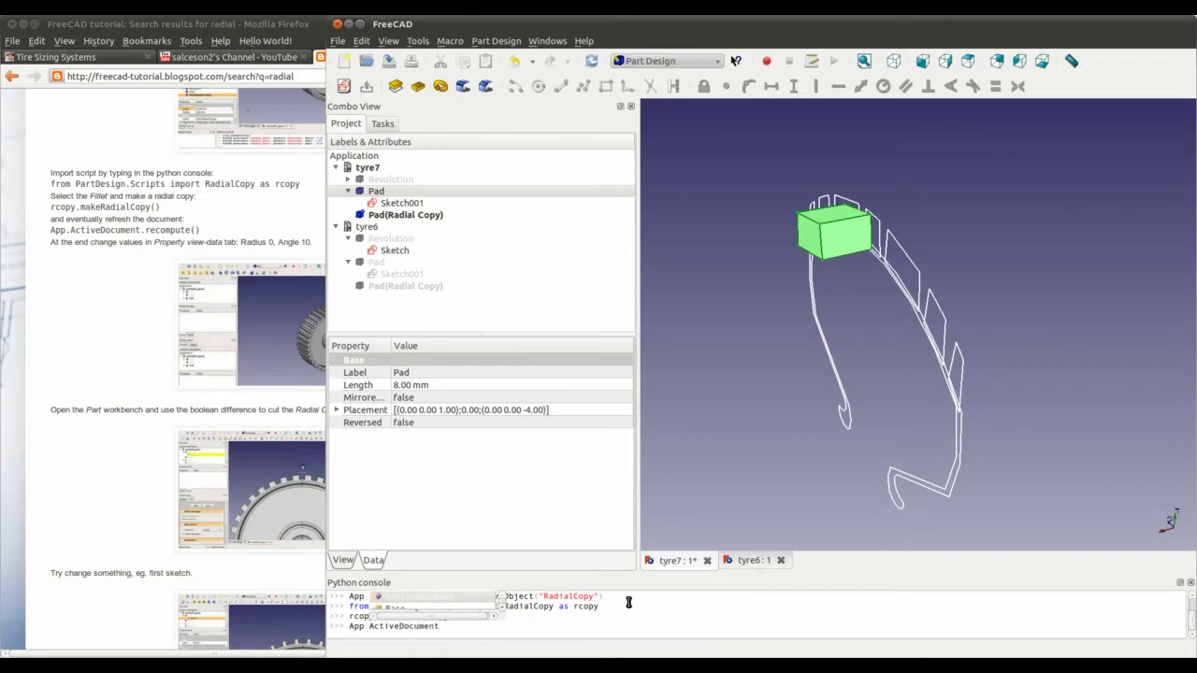
{"action": "type", "text": ".recom"}
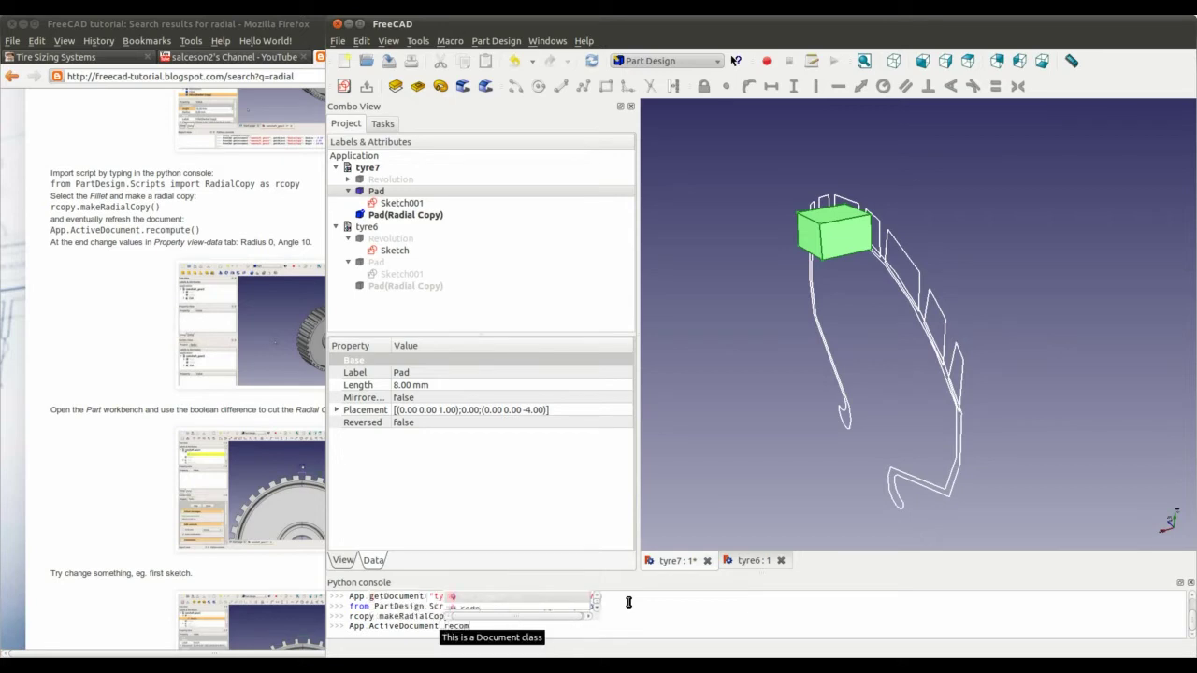
{"action": "type", "text": "pute()"}
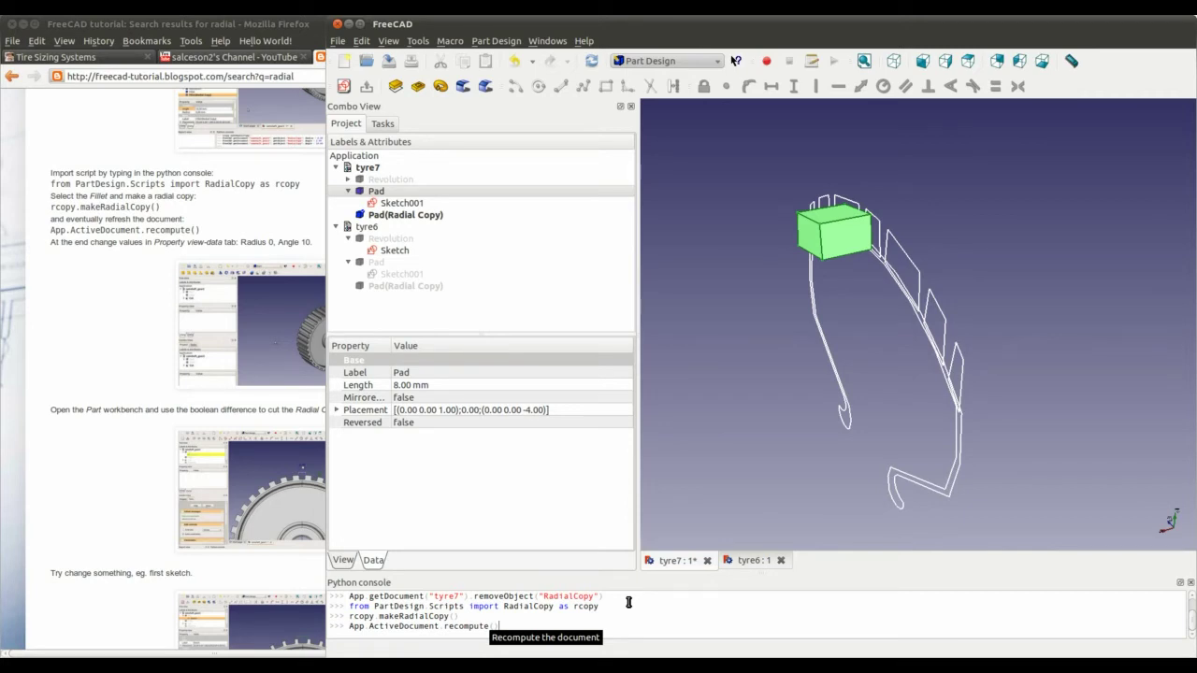
{"action": "key", "text": "Return"}
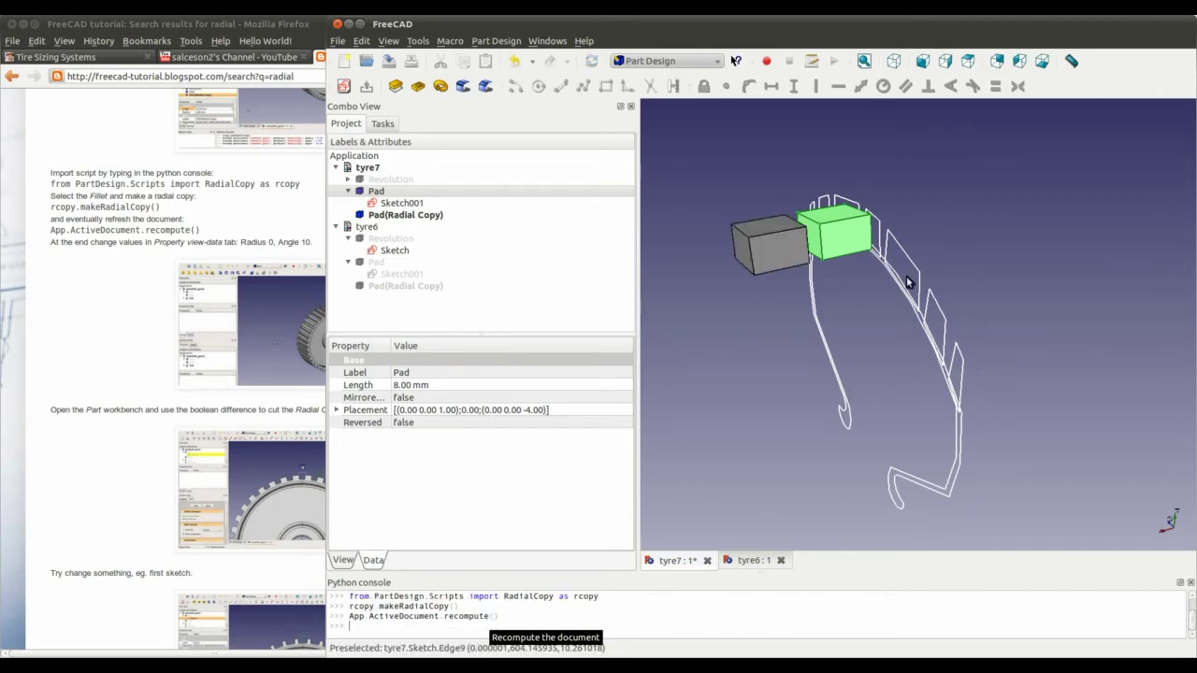
- Examine the whole ring of radially copied tread blocks, including its spacing and radius relative to the tyre profile
{"action": "scroll", "coordinate": [906, 280], "scroll_direction": "up", "scroll_amount": 2}
{"action": "scroll", "coordinate": [916, 415], "scroll_direction": "down", "scroll_amount": 5}
{"action": "scroll", "coordinate": [944, 374], "scroll_direction": "down", "scroll_amount": 6}
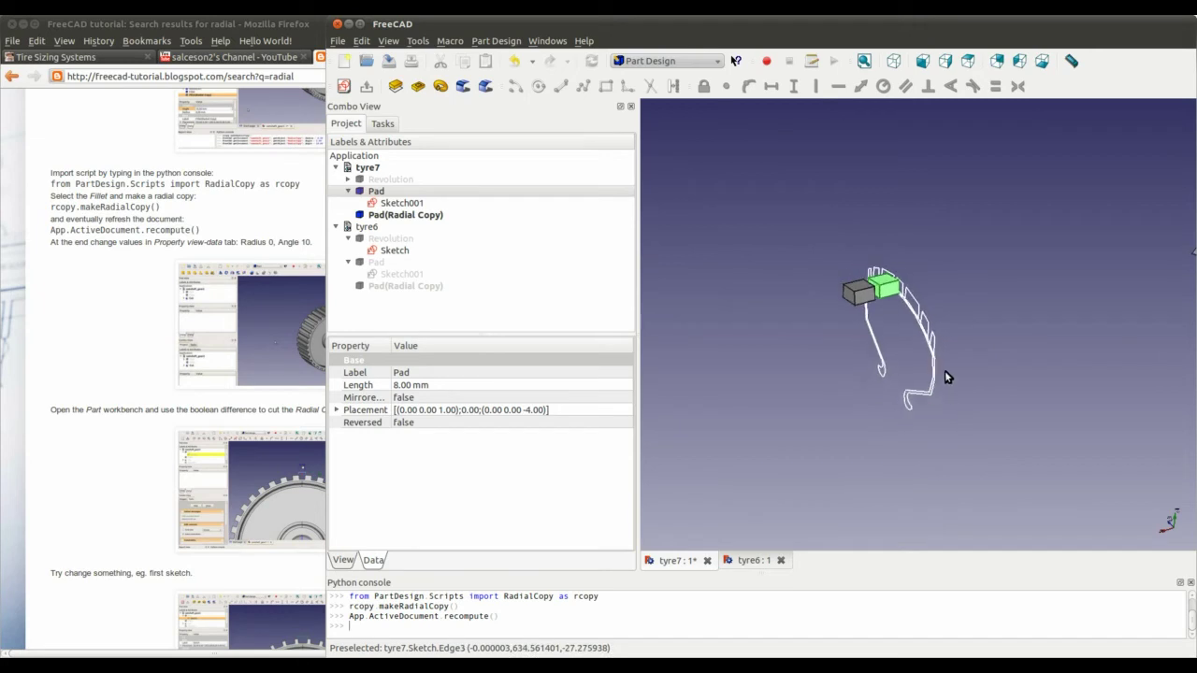
{"action": "scroll", "coordinate": [997, 433], "scroll_direction": "down", "scroll_amount": 6}
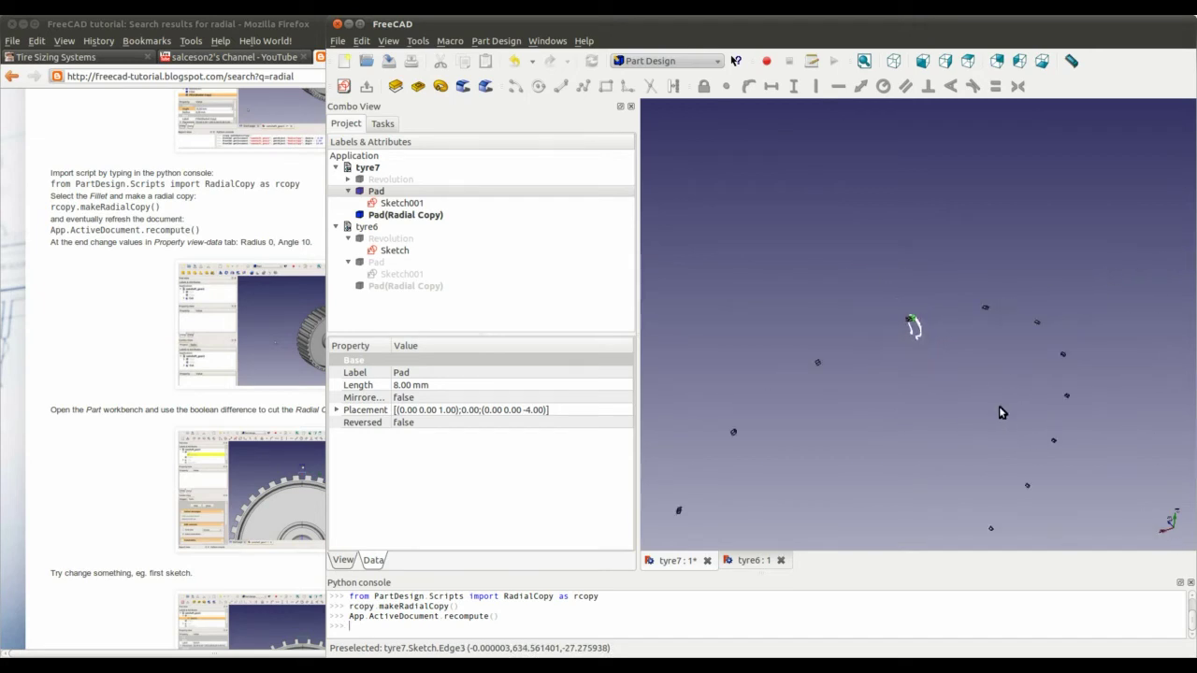
{"action": "middle_click_drag", "start_coordinate": [928, 375], "coordinate": [933, 339]}
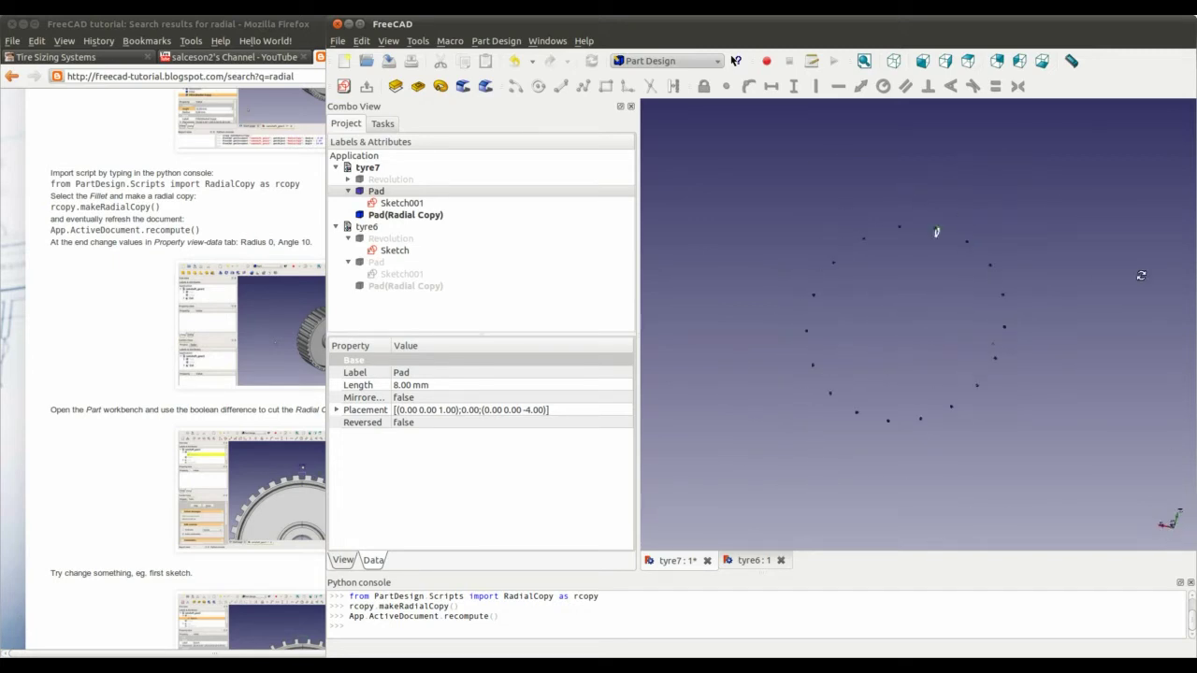
{"action": "middle_click_drag", "start_coordinate": [1141, 274], "coordinate": [880, 362]}
{"action": "mouse_move", "coordinate": [933, 154]}
{"action": "middle_mouse_down"}
{"action": "mouse_move", "coordinate": [943, 171]}
{"action": "mouse_move", "coordinate": [918, 143]}
{"action": "middle_mouse_up"}
- Maximize the modelling window and set the Angle property of tyre7's Pad(Radial Copy) to 10
{"action": "double_click", "coordinate": [487, 24]}
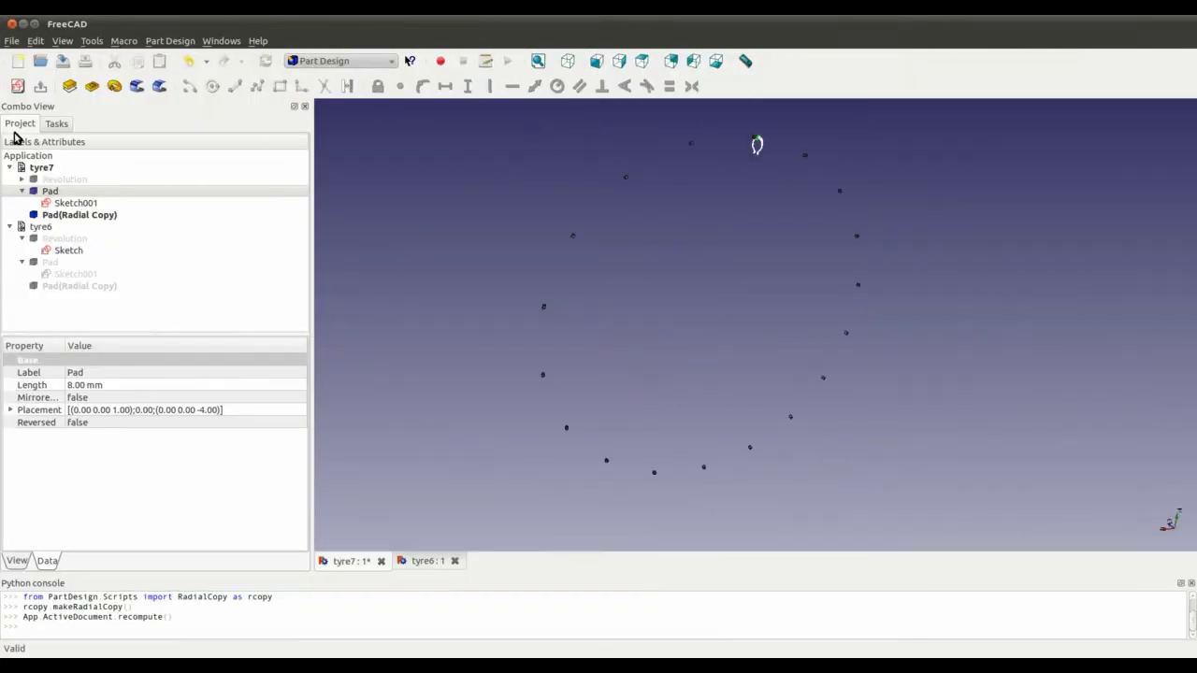
{"action": "left_click", "coordinate": [84, 217]}
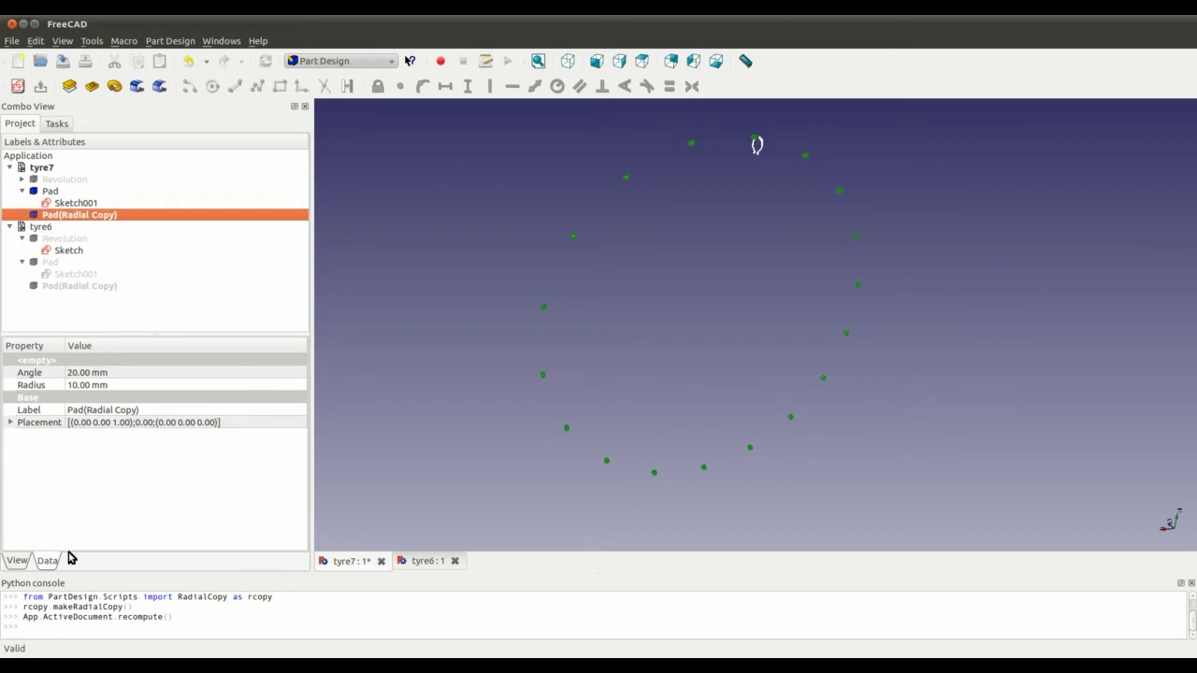
{"action": "left_click", "coordinate": [11, 423]}
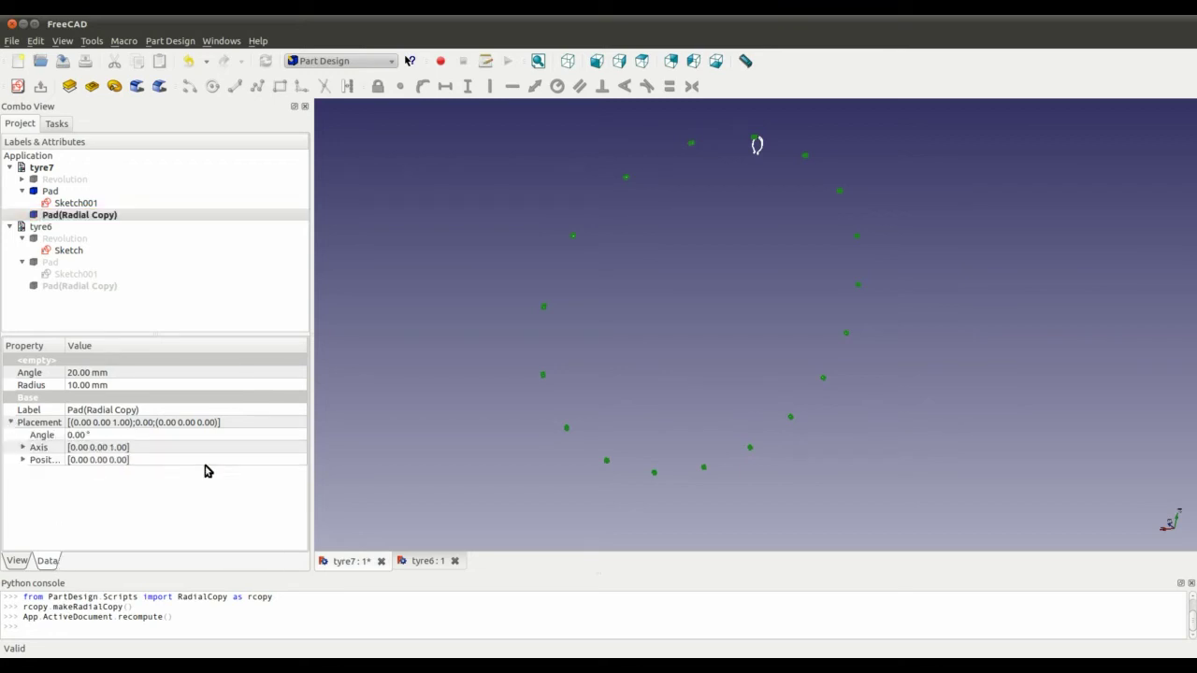
{"action": "left_click", "coordinate": [82, 374]}
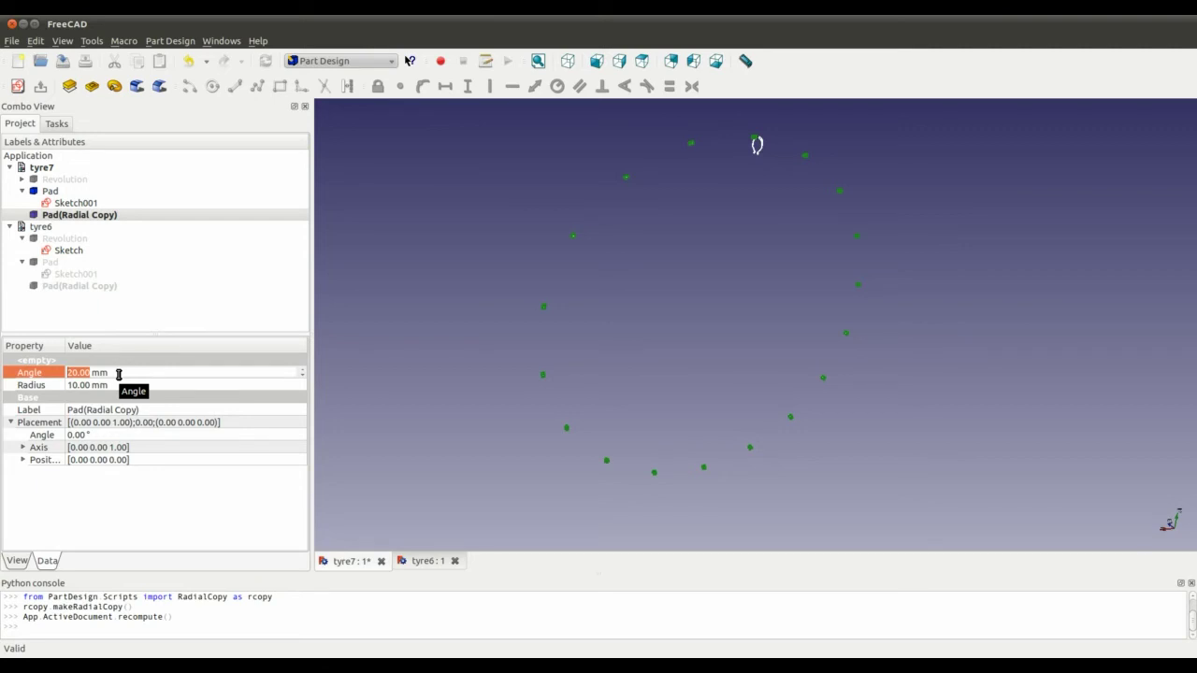
{"action": "type", "text": "10"}
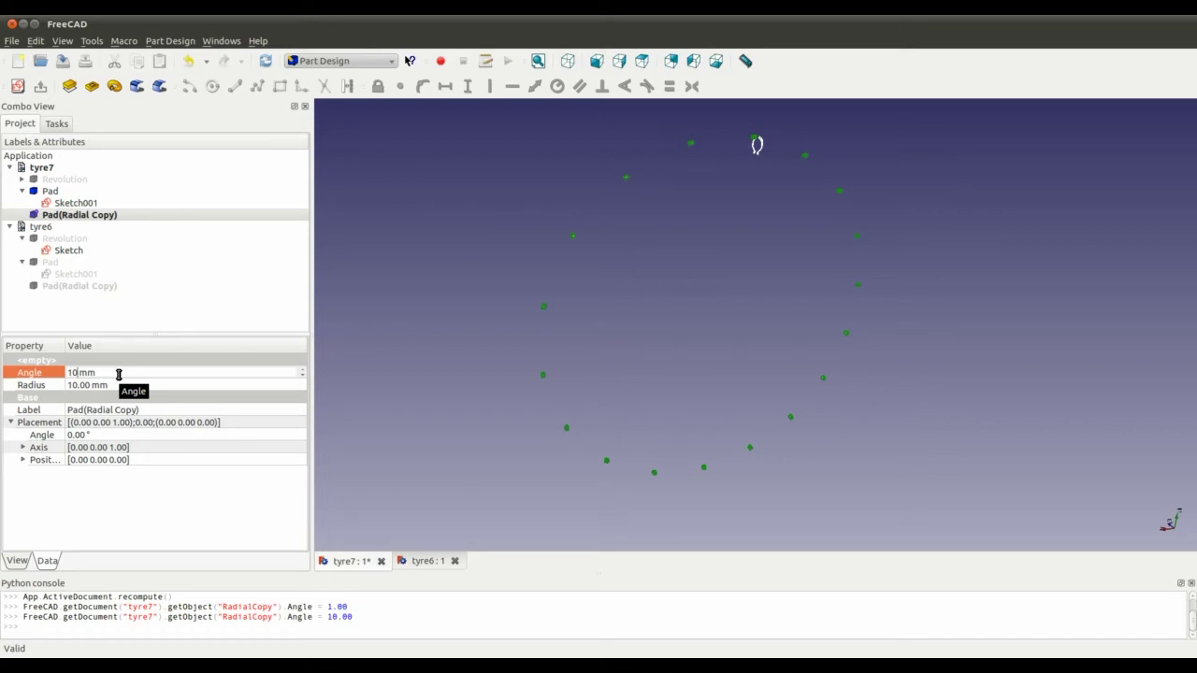
{"action": "key", "text": "Return"}
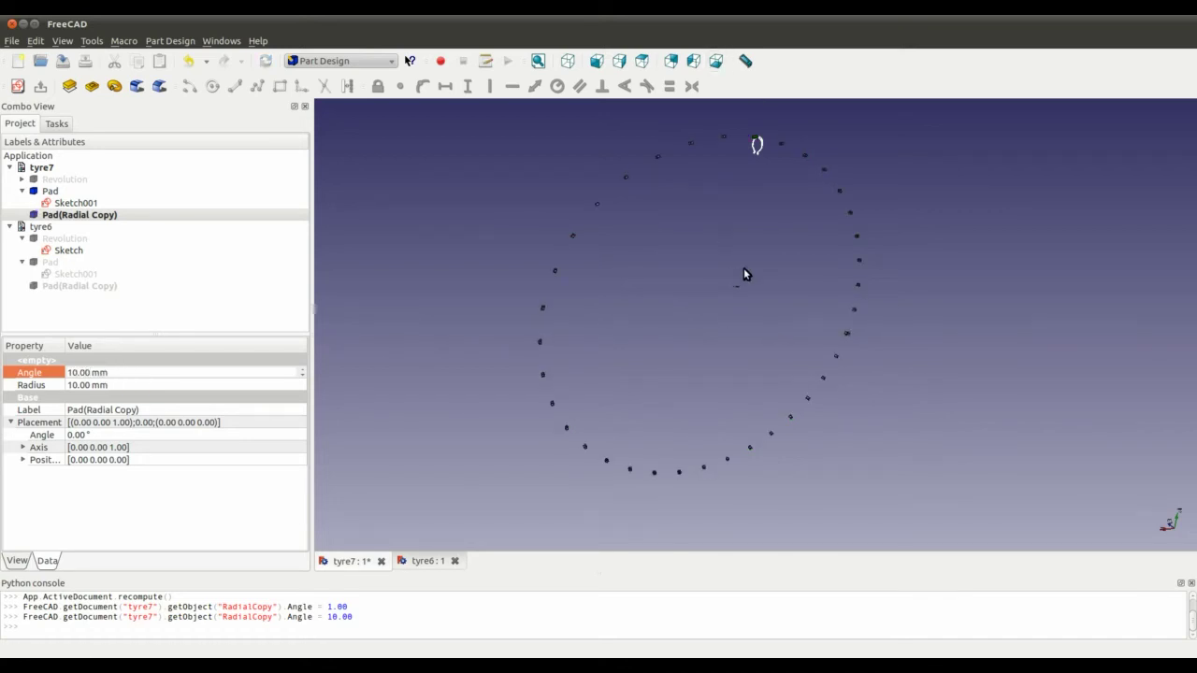
- Make the hidden tyre7 Revolution visible together with the ring of tread blocks
{"action": "scroll", "coordinate": [743, 274], "scroll_direction": "up", "scroll_amount": 2}
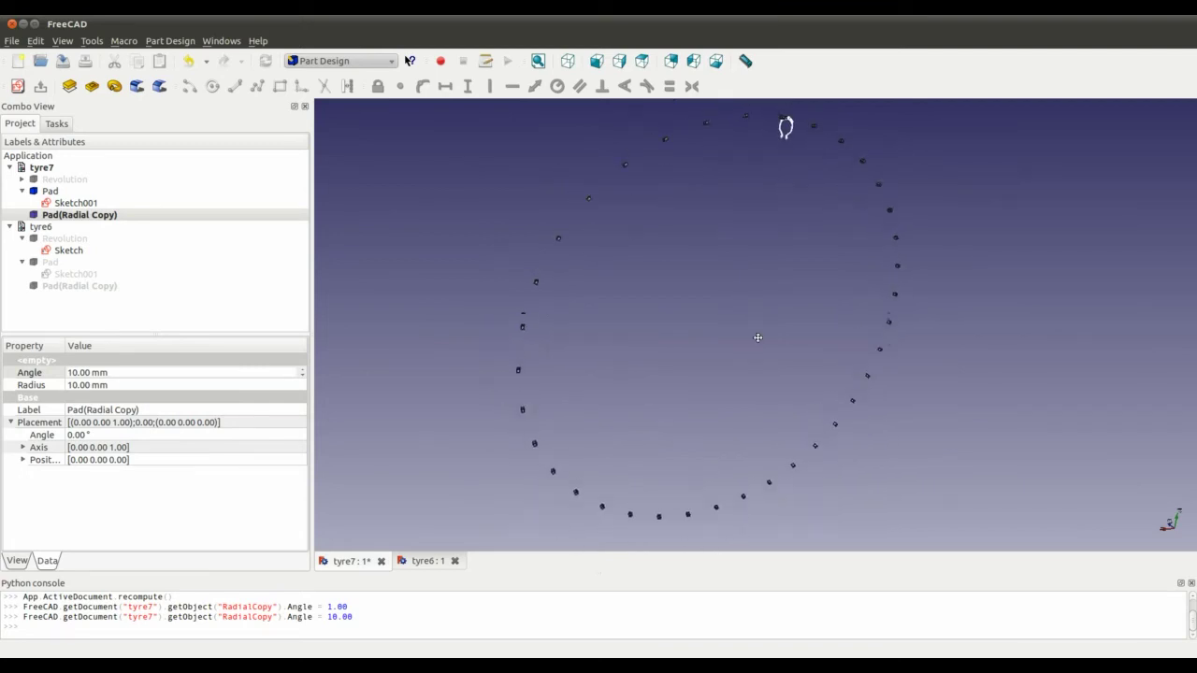
{"action": "middle_click_drag", "start_coordinate": [757, 337], "coordinate": [718, 415]}
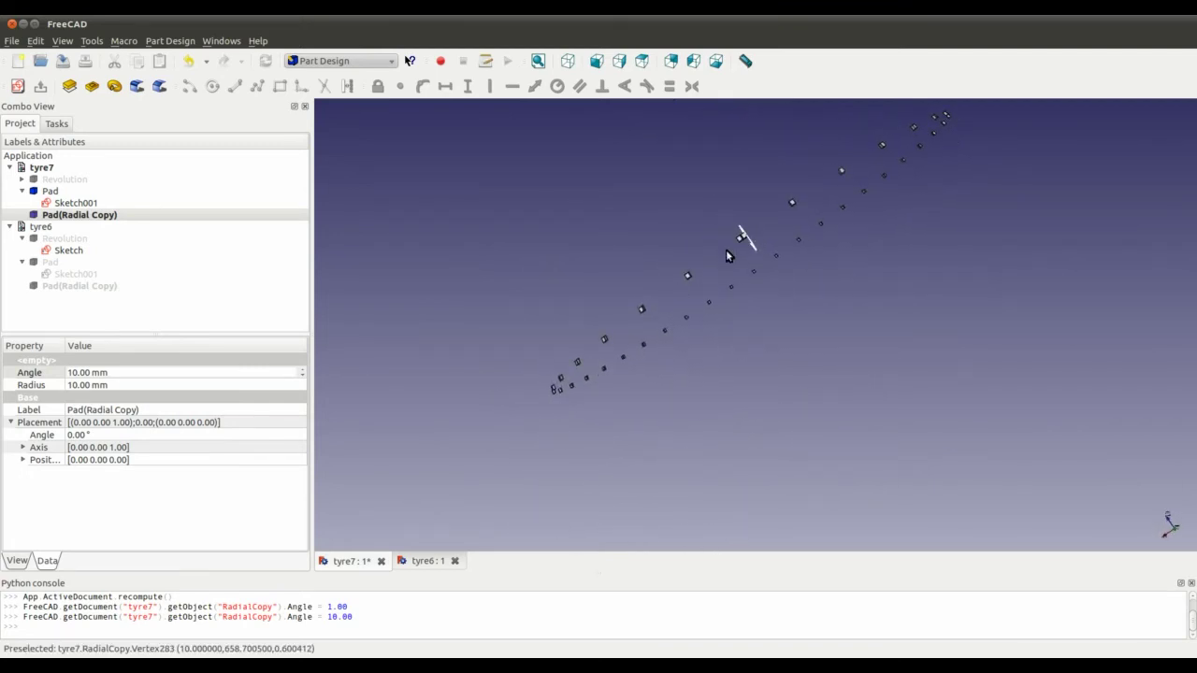
{"action": "middle_click_drag", "start_coordinate": [727, 254], "coordinate": [730, 322]}
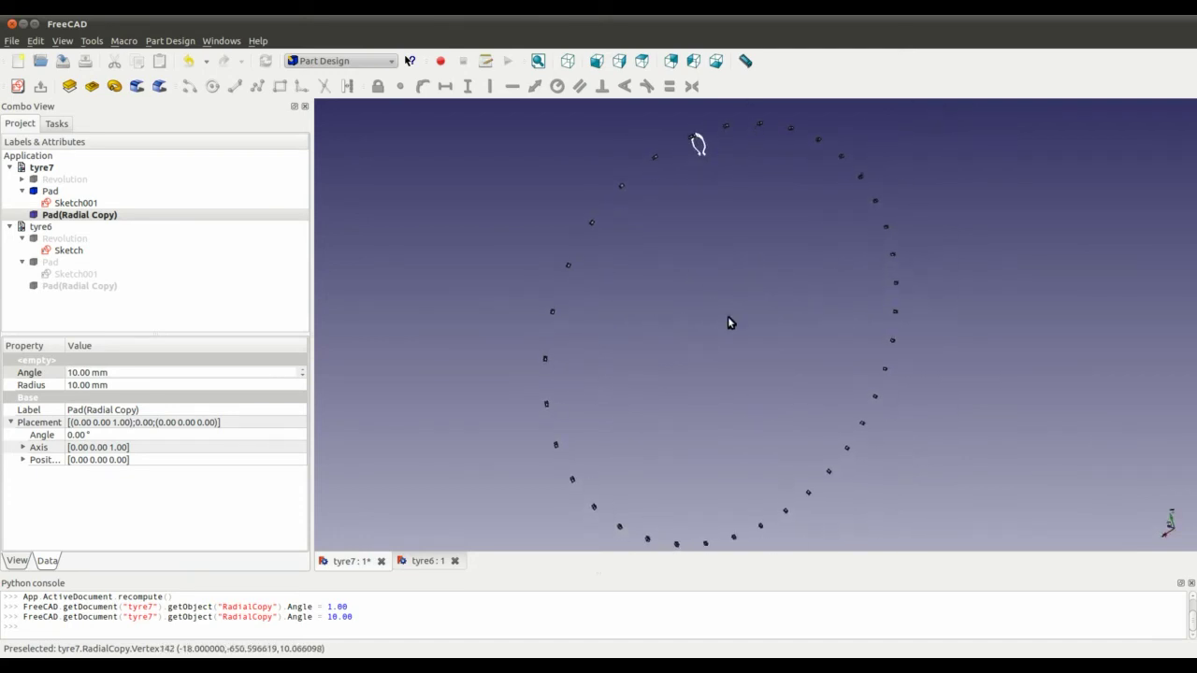
{"action": "middle_click_drag", "start_coordinate": [644, 312], "coordinate": [460, 337]}
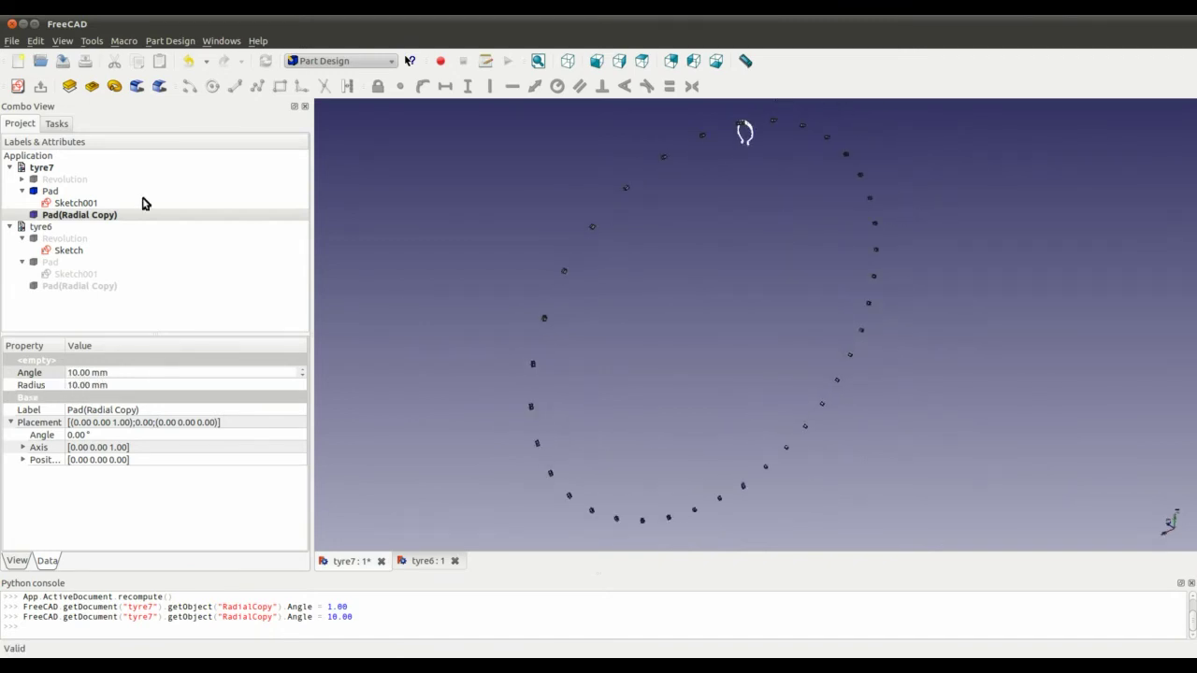
{"action": "left_click", "coordinate": [49, 191]}
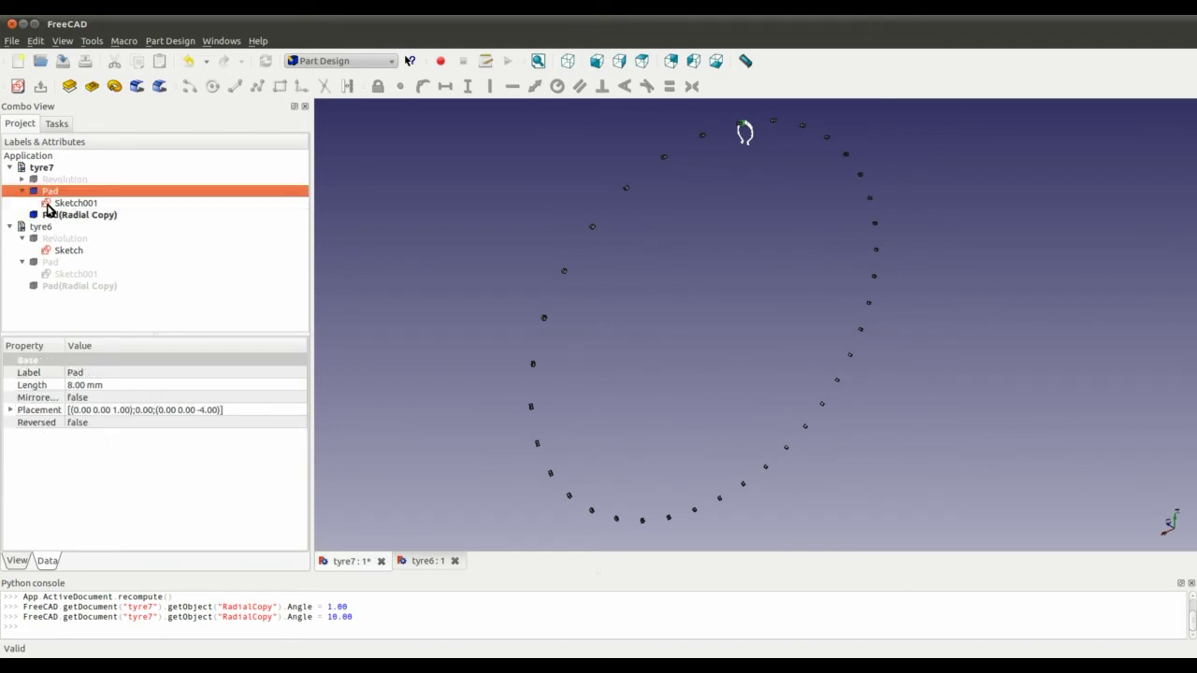
{"action": "left_click", "coordinate": [68, 179]}
{"action": "key", "text": "space"}
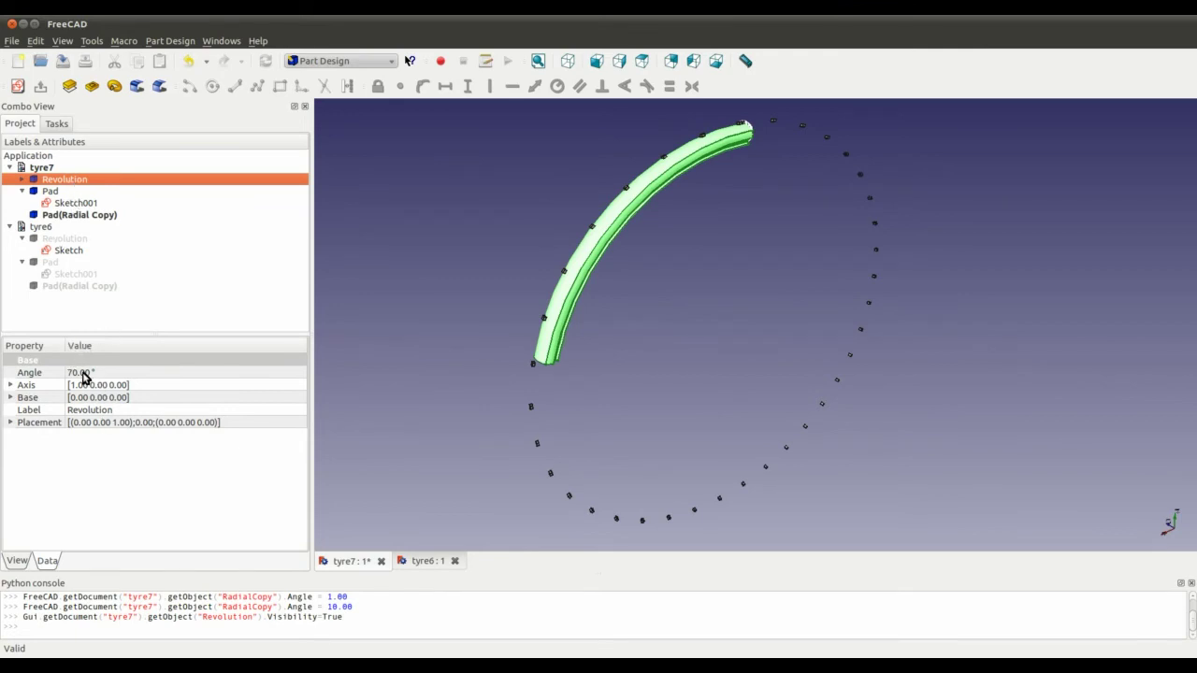
- Set the Angle of the tyre7 Revolution to 360° so the tyre profile forms a complete ring
{"action": "double_click", "coordinate": [83, 374]}
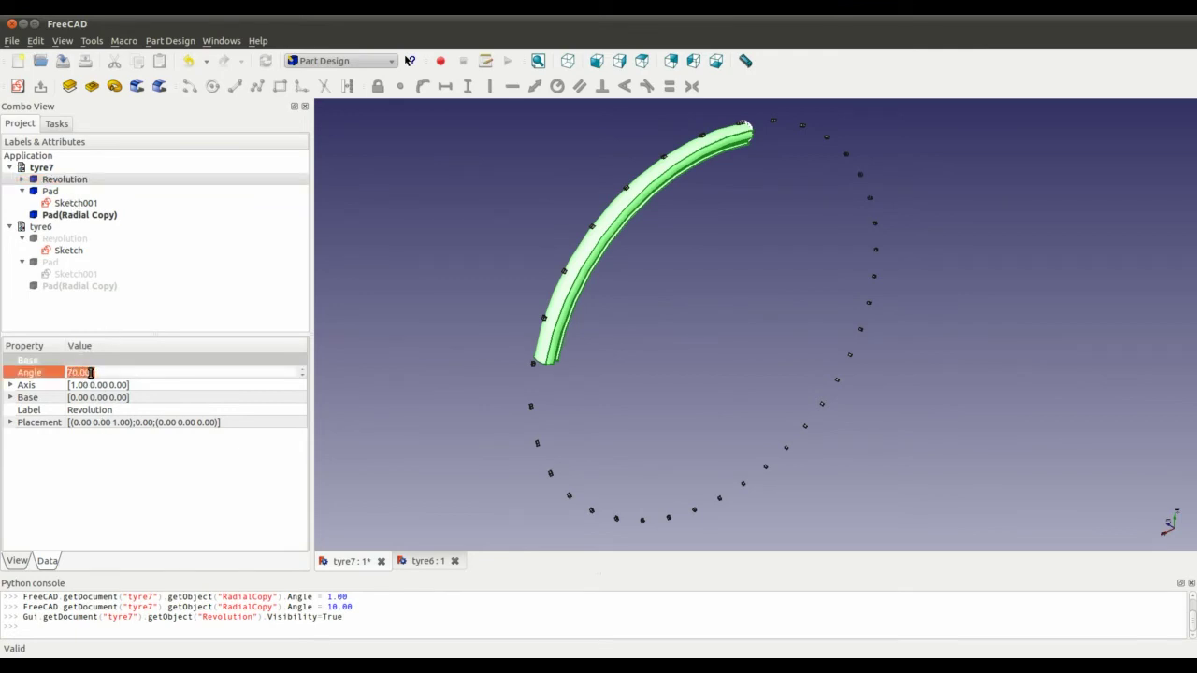
{"action": "middle_click_drag", "start_coordinate": [412, 387], "coordinate": [760, 287]}
{"action": "scroll", "coordinate": [759, 287], "scroll_direction": "up", "scroll_amount": 8}
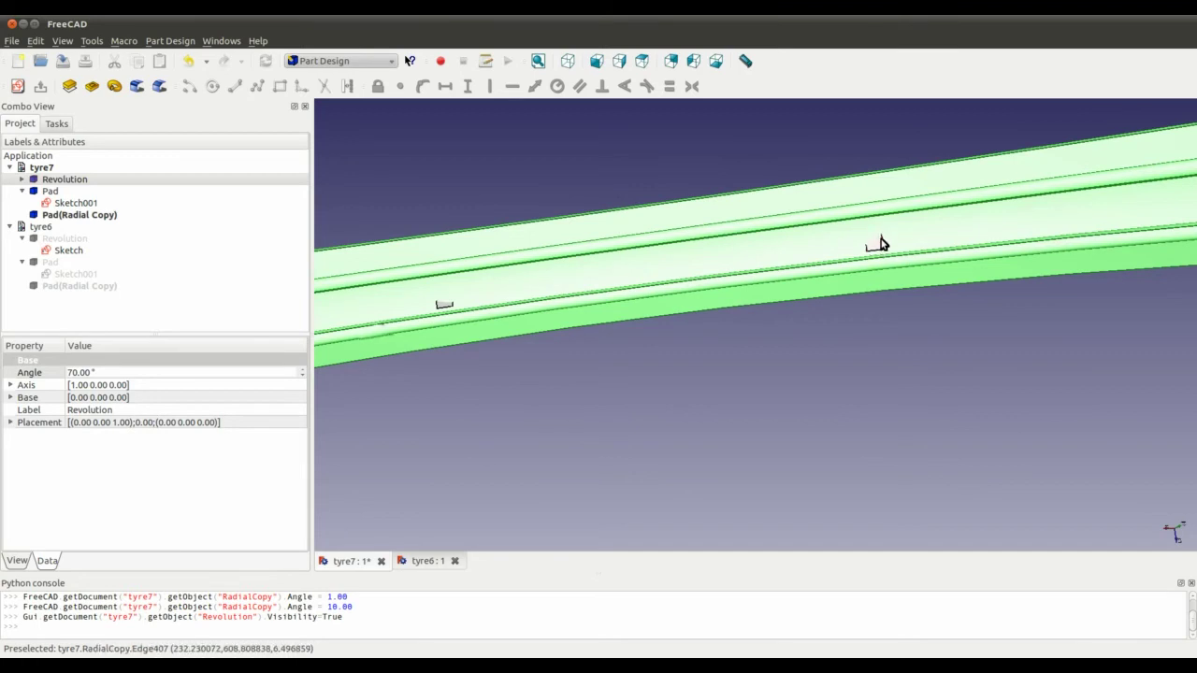
{"action": "middle_click_drag", "start_coordinate": [908, 369], "coordinate": [687, 320]}
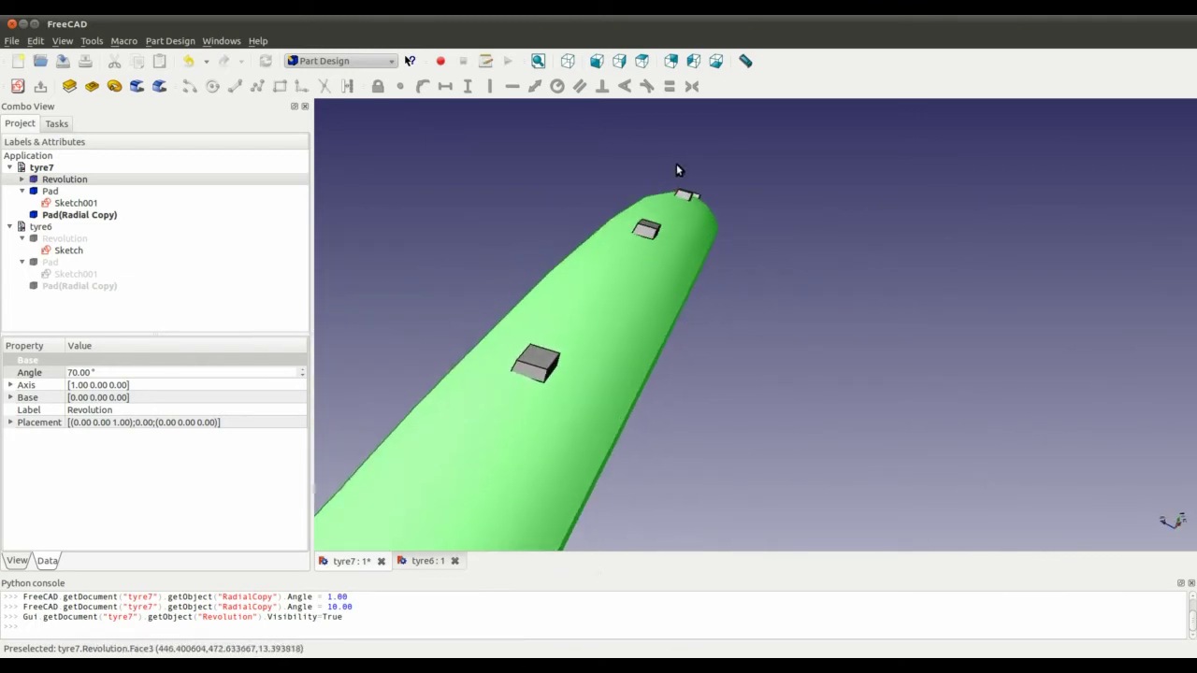
{"action": "scroll", "coordinate": [815, 342], "scroll_direction": "down", "scroll_amount": 3}
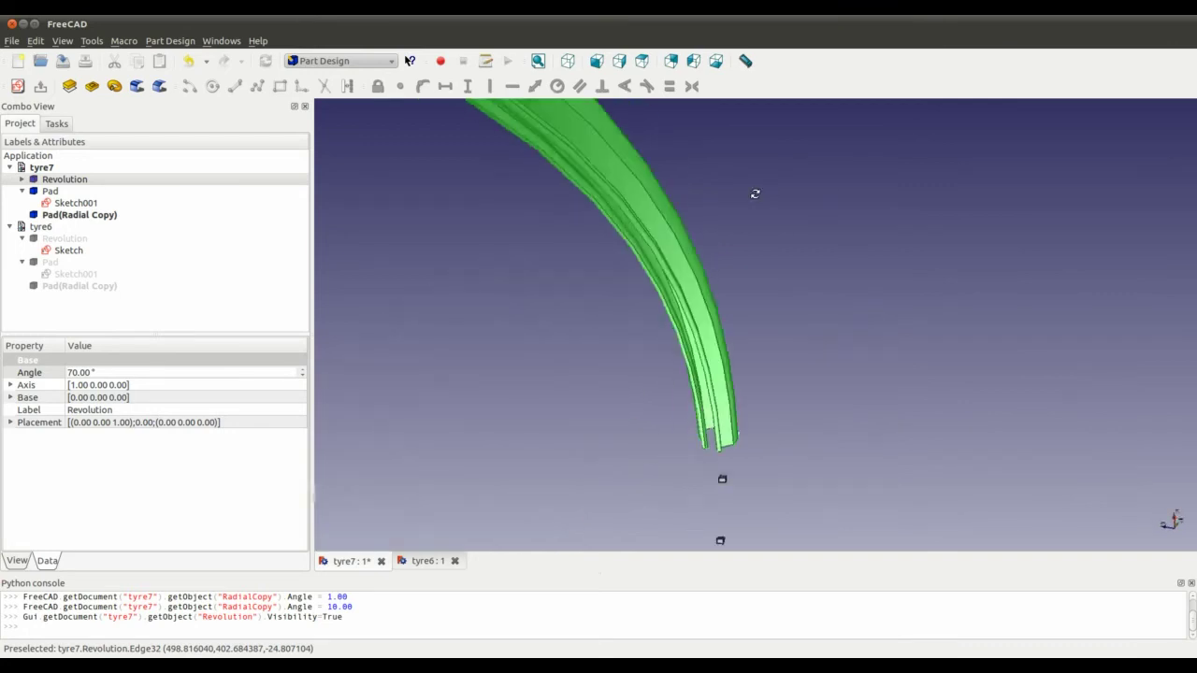
{"action": "middle_click_drag", "start_coordinate": [811, 328], "coordinate": [676, 374]}
{"action": "scroll", "coordinate": [739, 396], "scroll_direction": "up", "scroll_amount": 2}
{"action": "scroll", "coordinate": [728, 387], "scroll_direction": "down", "scroll_amount": 3}
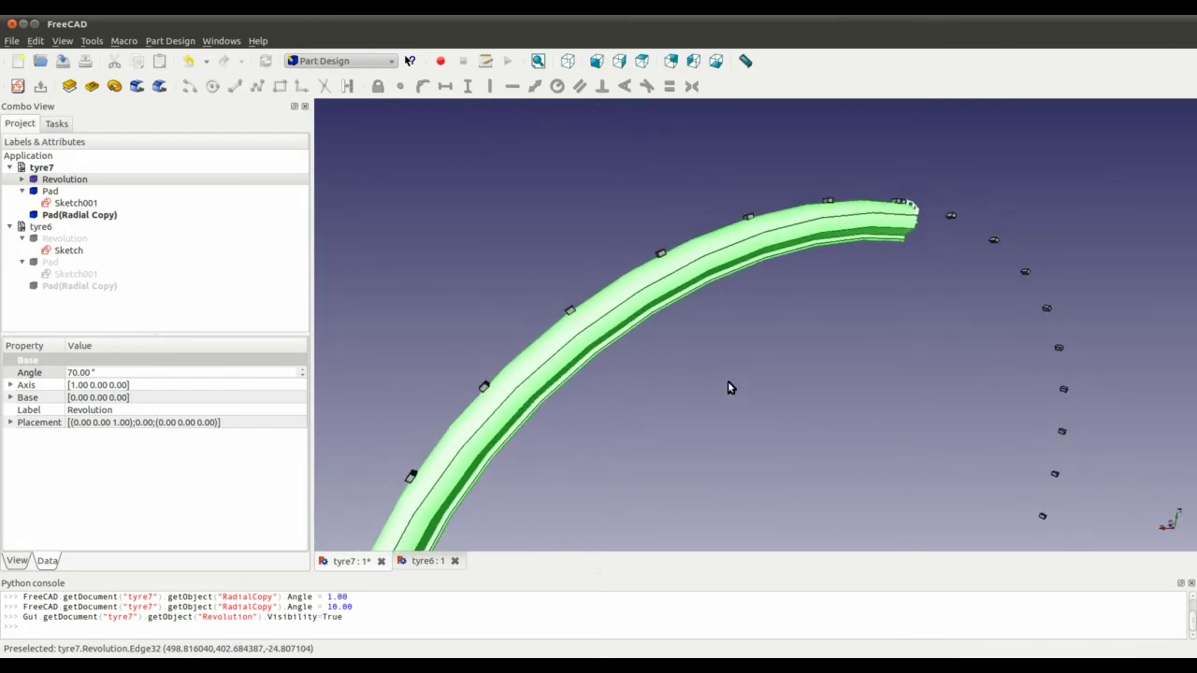
{"action": "scroll", "coordinate": [730, 402], "scroll_direction": "down", "scroll_amount": 1}
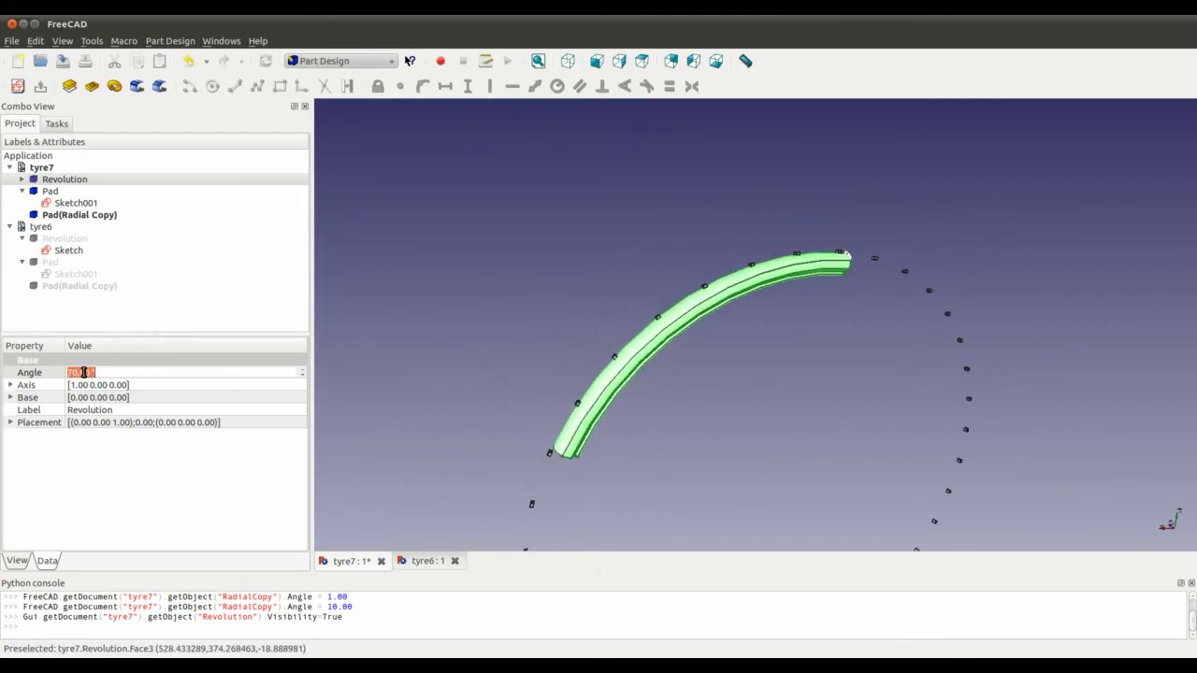
{"action": "type", "text": "360"}
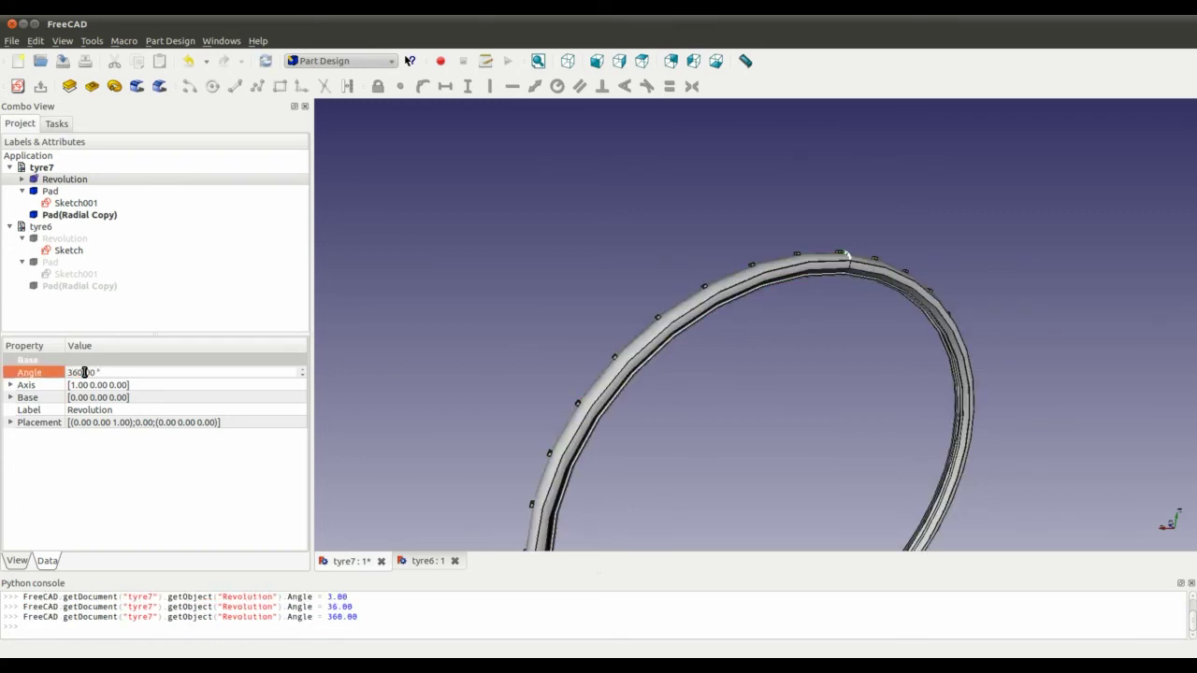
- Examine how the radially copied tread blocks sit on the outer surface around the full tyre ring
{"action": "middle_click_drag", "start_coordinate": [706, 273], "coordinate": [704, 436]}
{"action": "middle_click_drag", "start_coordinate": [652, 481], "coordinate": [746, 302]}
{"action": "scroll", "coordinate": [745, 302], "scroll_direction": "up", "scroll_amount": 10}
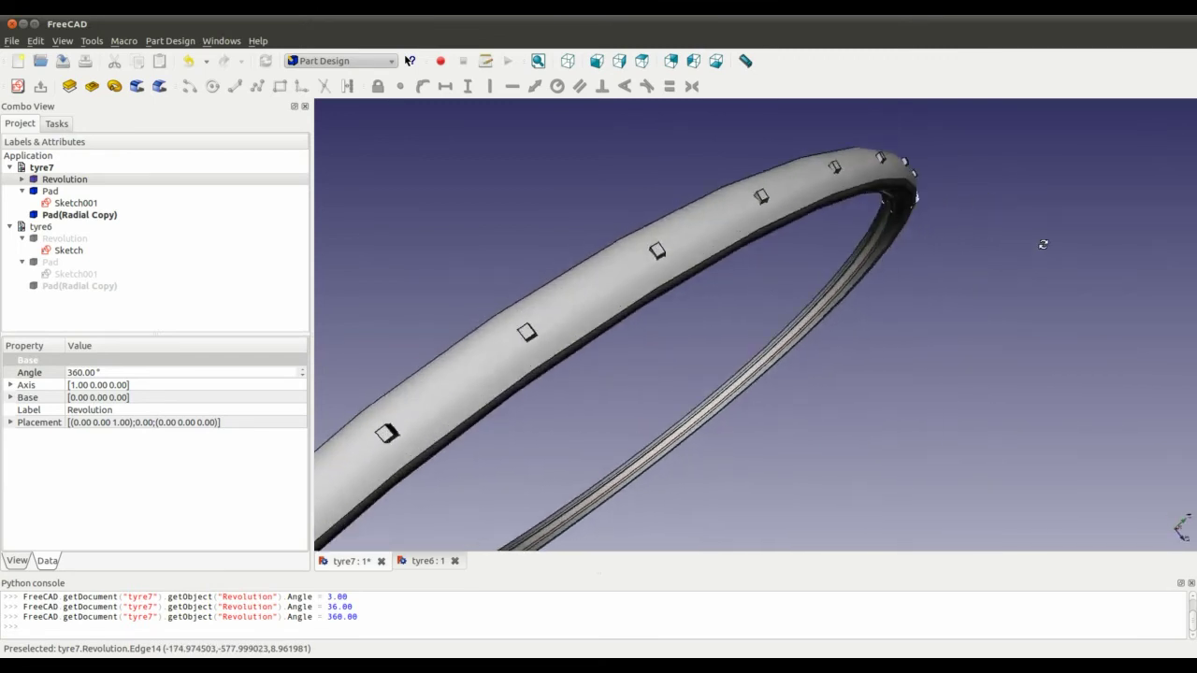
{"action": "scroll", "coordinate": [892, 218], "scroll_direction": "down", "scroll_amount": 5}
{"action": "mouse_move", "coordinate": [682, 326]}
{"action": "middle_mouse_down"}
{"action": "mouse_move", "coordinate": [877, 358]}
{"action": "mouse_move", "coordinate": [1075, 308]}
{"action": "mouse_move", "coordinate": [746, 387]}
{"action": "mouse_move", "coordinate": [953, 340]}
{"action": "mouse_move", "coordinate": [1006, 364]}
{"action": "mouse_move", "coordinate": [978, 414]}
{"action": "mouse_move", "coordinate": [503, 344]}
{"action": "mouse_move", "coordinate": [480, 292]}
{"action": "mouse_move", "coordinate": [552, 289]}
{"action": "mouse_move", "coordinate": [477, 388]}
{"action": "mouse_move", "coordinate": [887, 377]}
{"action": "mouse_move", "coordinate": [898, 328]}
{"action": "mouse_move", "coordinate": [977, 297]}
{"action": "mouse_move", "coordinate": [701, 314]}
{"action": "middle_mouse_up"}
{"action": "middle_click_drag", "start_coordinate": [651, 394], "coordinate": [780, 315]}
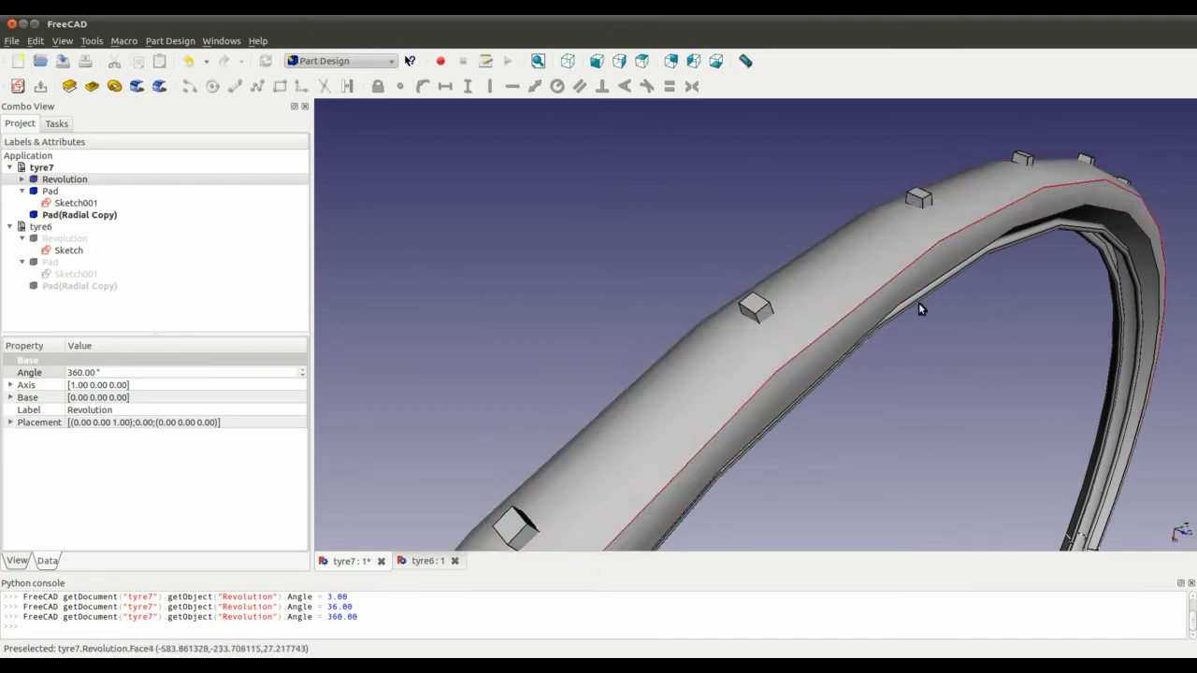
{"action": "middle_click_drag", "start_coordinate": [919, 308], "coordinate": [1017, 328]}
{"action": "scroll", "coordinate": [900, 358], "scroll_direction": "up", "scroll_amount": 3}
{"action": "scroll", "coordinate": [900, 358], "scroll_direction": "down", "scroll_amount": 5}
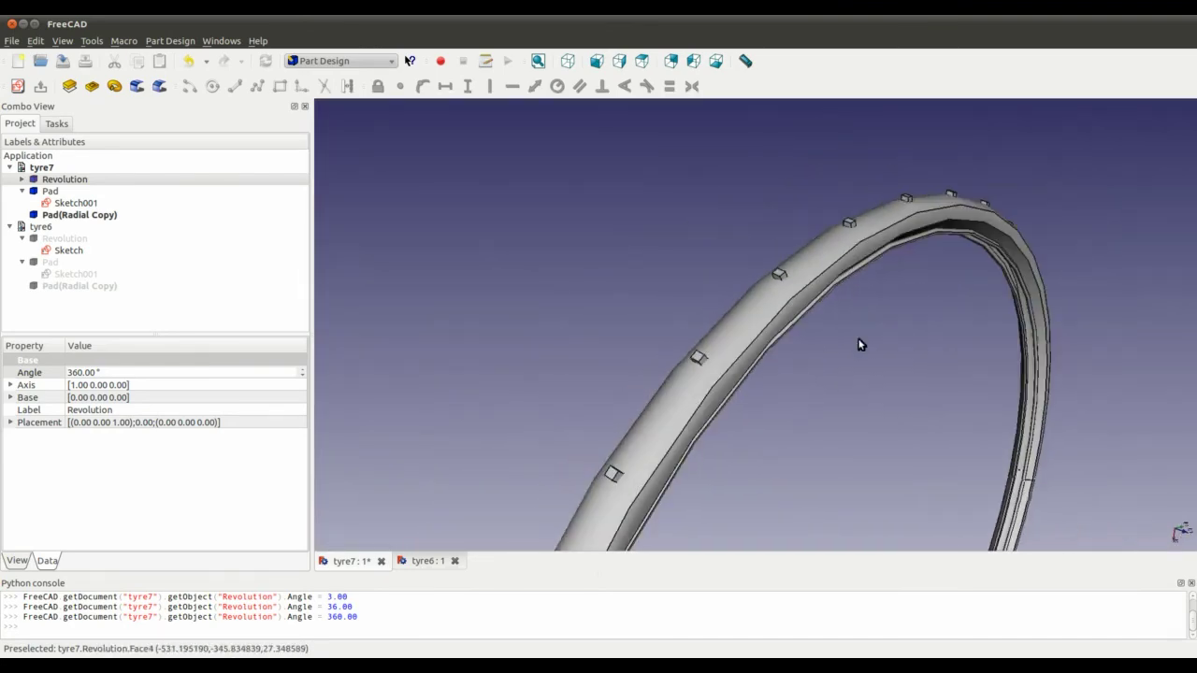
{"action": "middle_click_drag", "start_coordinate": [730, 436], "coordinate": [812, 347]}
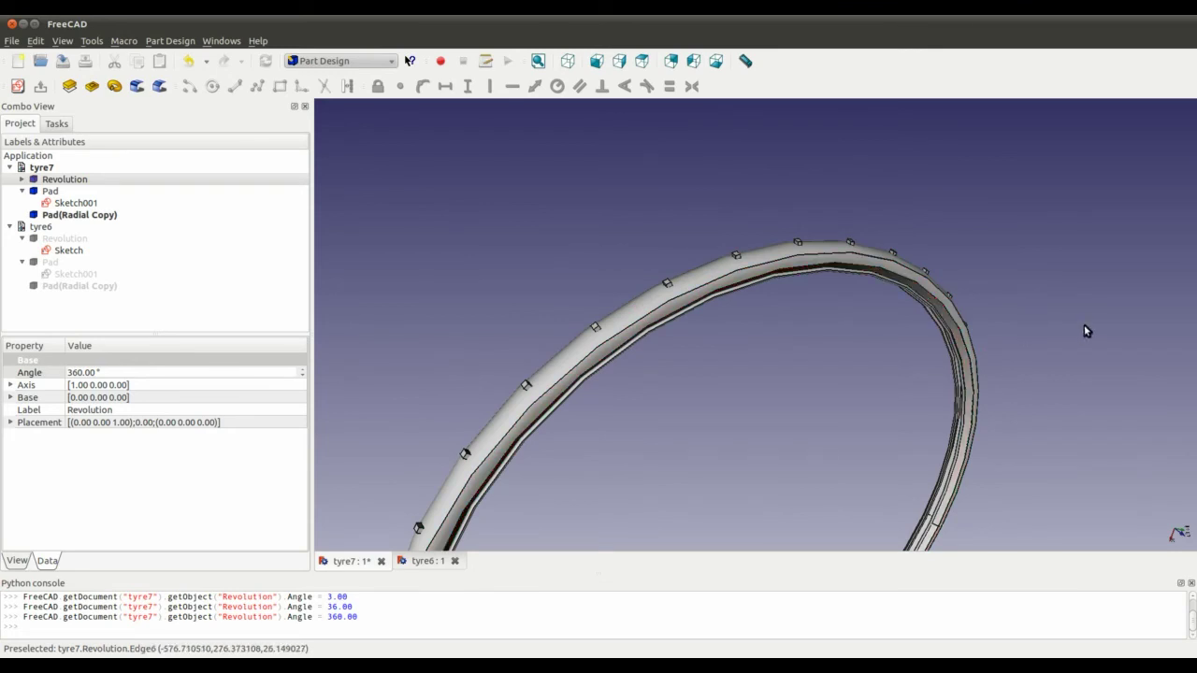
{"action": "middle_click_drag", "start_coordinate": [1008, 307], "coordinate": [699, 331]}
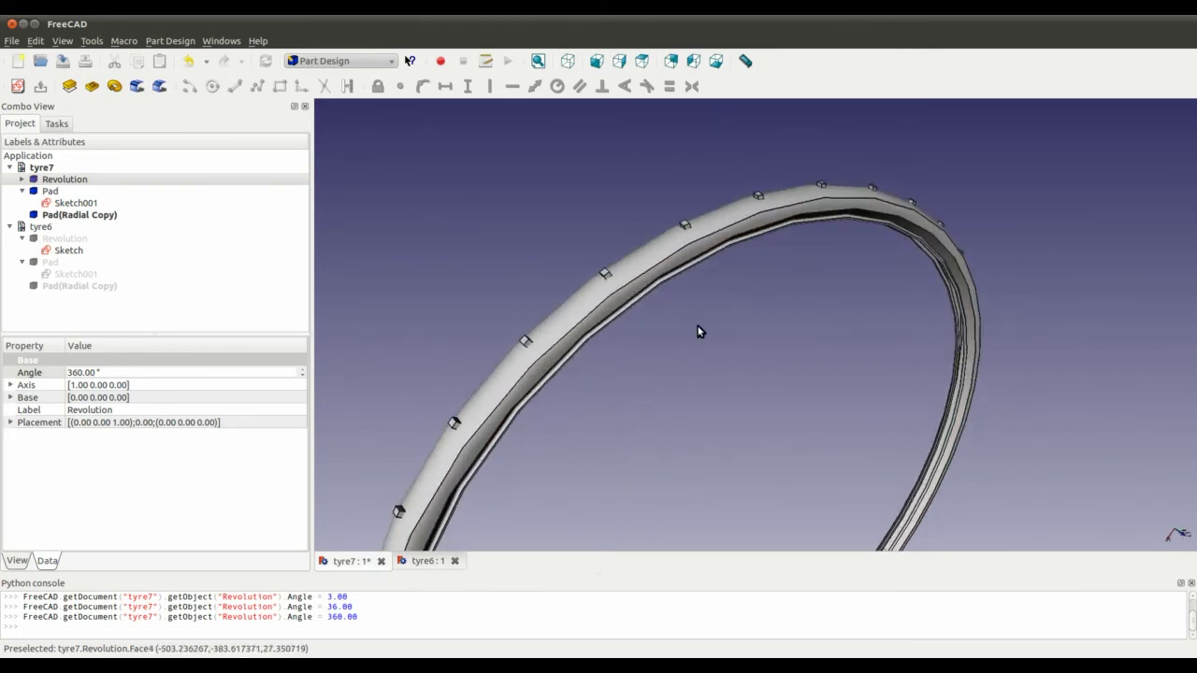
- Switch from the Part Design workbench to the Part workbench
{"action": "left_click", "coordinate": [73, 182]}
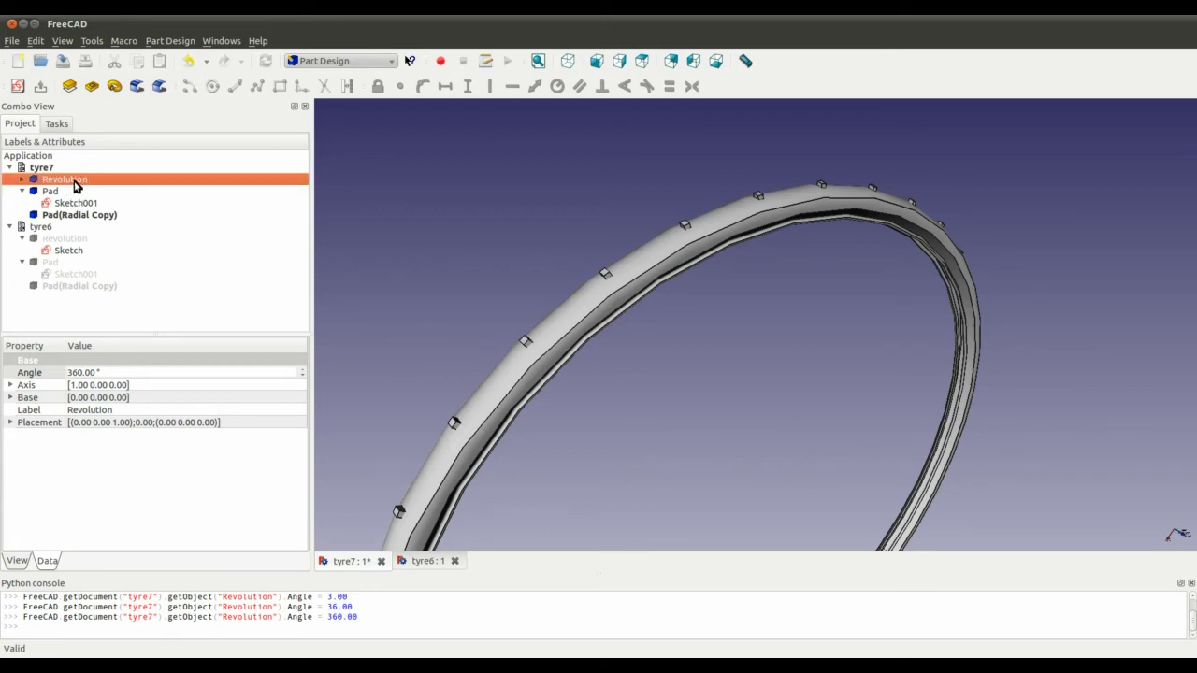
{"action": "left_click", "coordinate": [391, 61]}
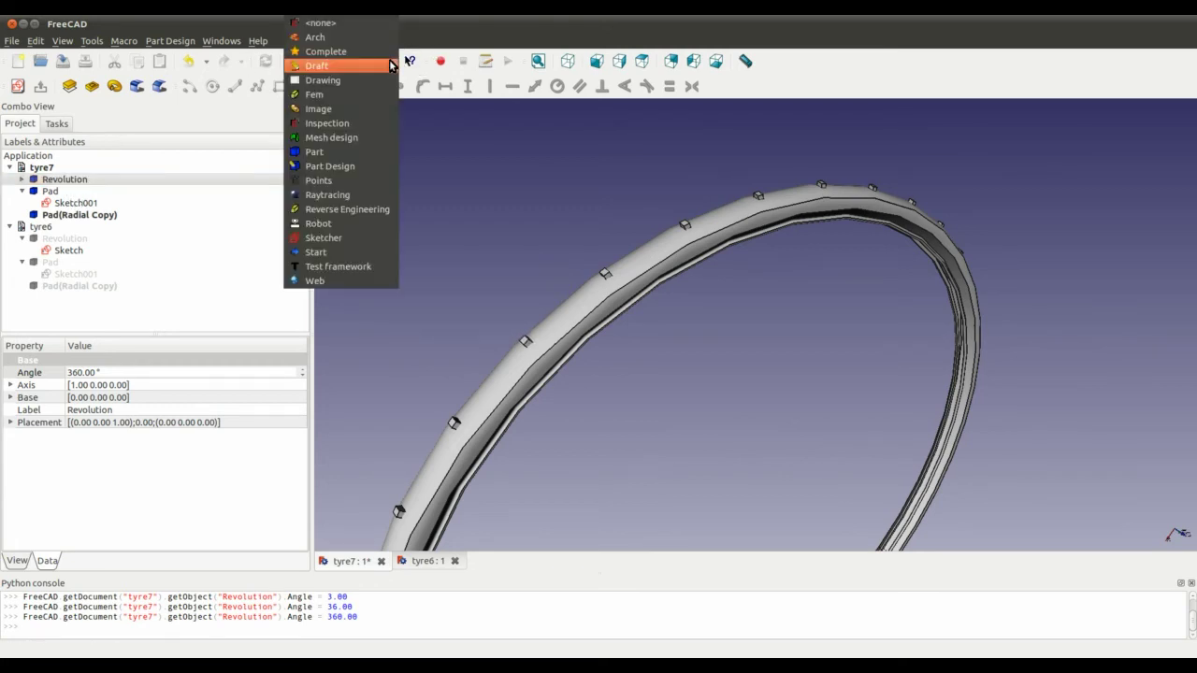
{"action": "left_click", "coordinate": [335, 153]}
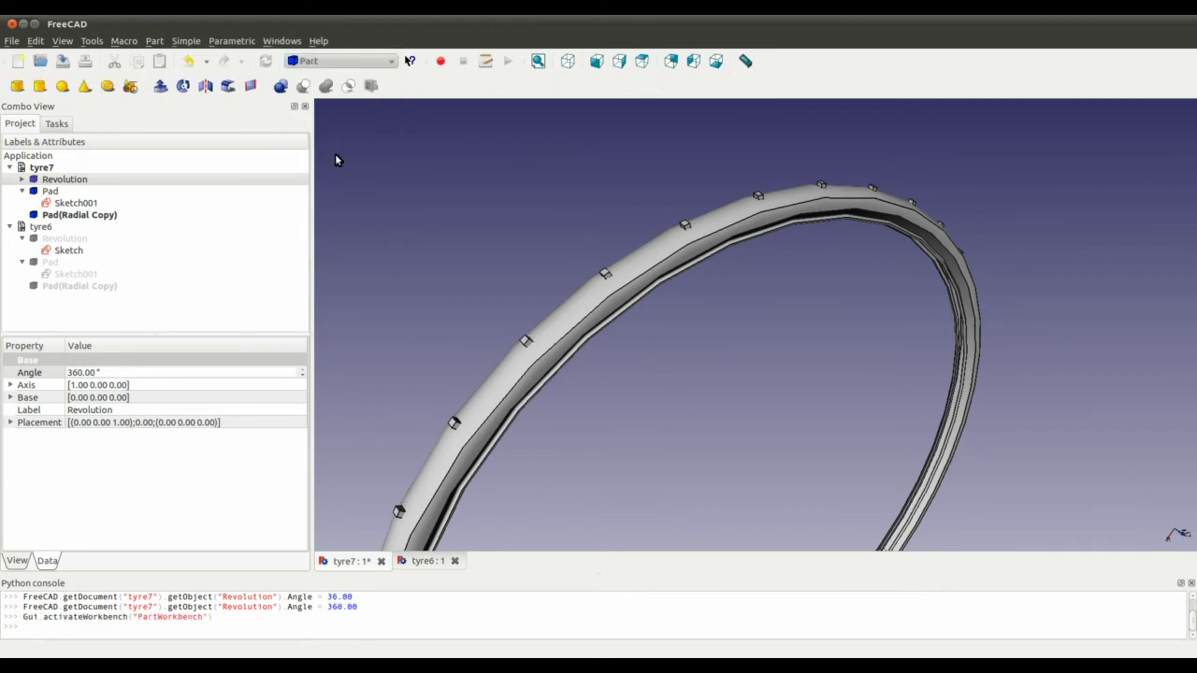
{"action": "left_click", "coordinate": [81, 183]}
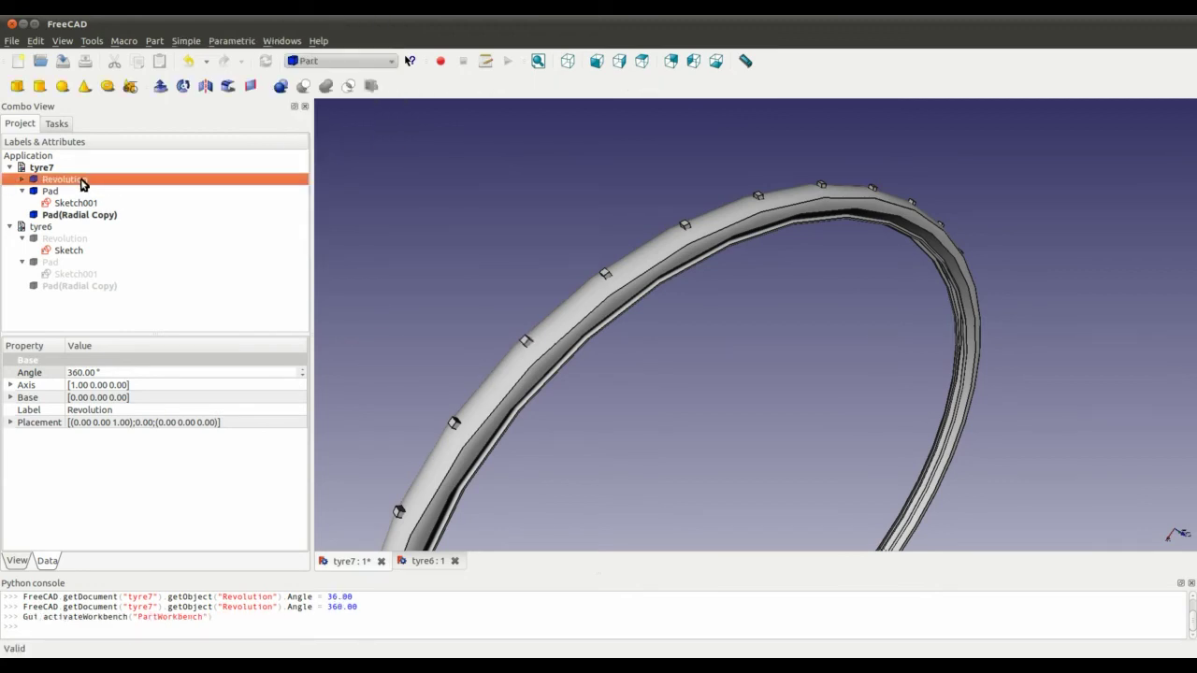
{"action": "left_click", "coordinate": [65, 216], "text": "shift"}
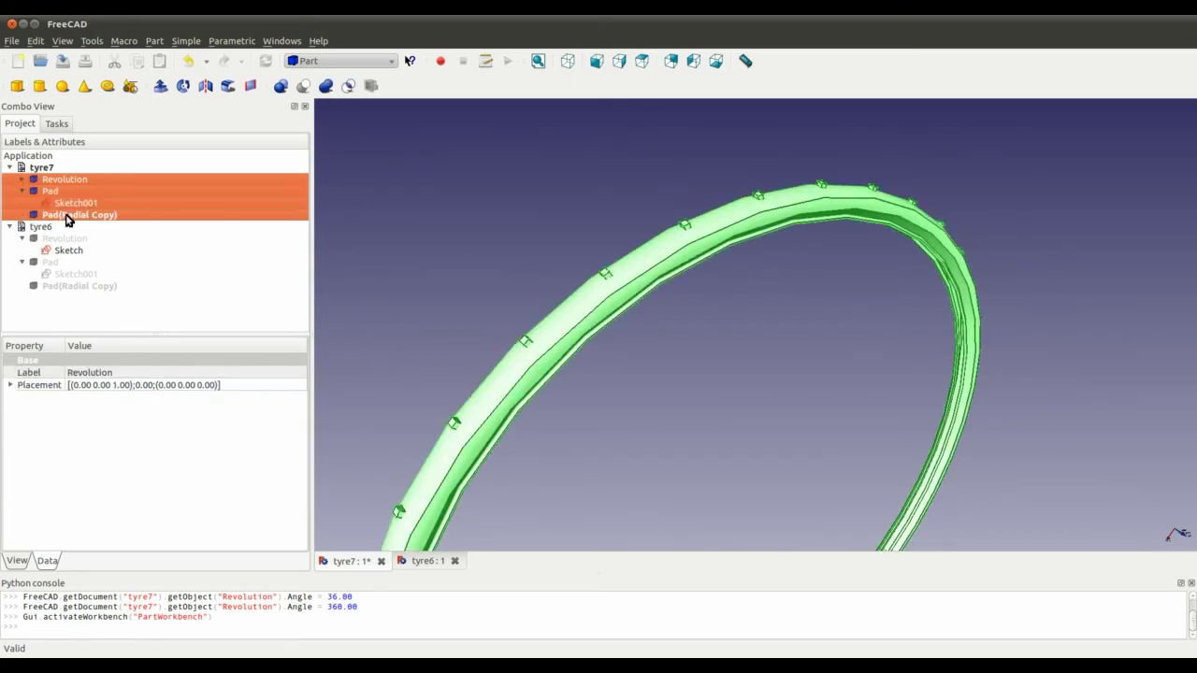
{"action": "left_click", "coordinate": [156, 252]}
- Join tyre7's Revolution and Pad(Radial Copy) with a boolean Union and expand the resulting object in the model tree
{"action": "left_click", "coordinate": [99, 215]}
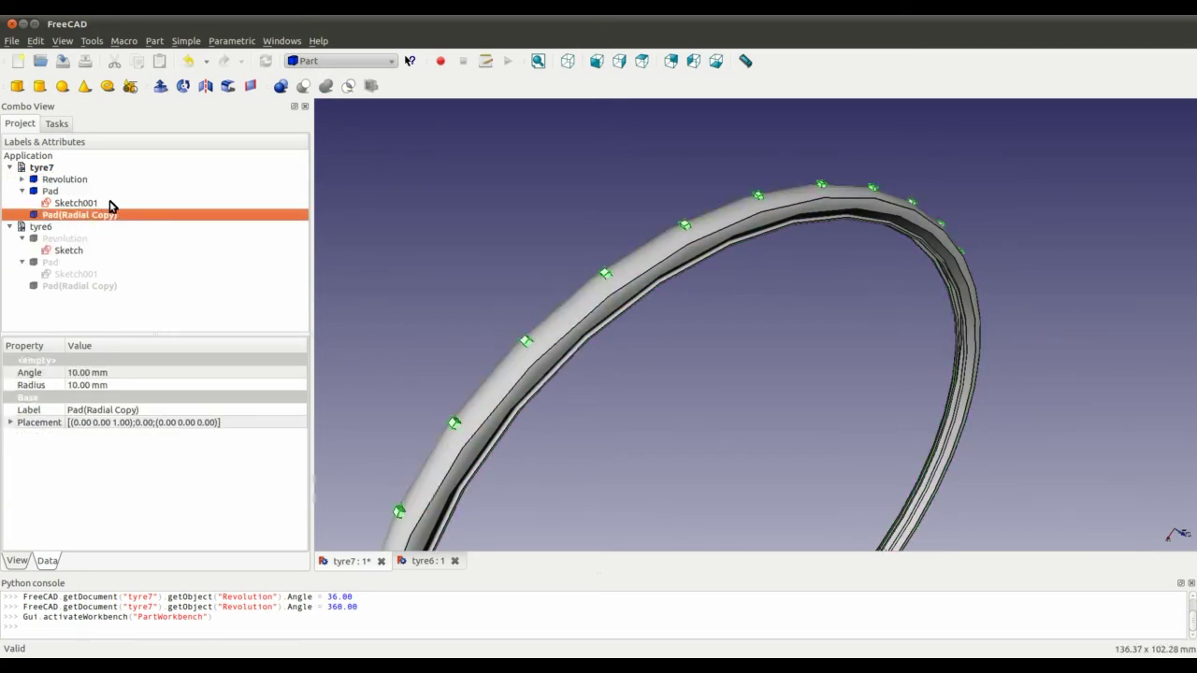
{"action": "left_click", "coordinate": [75, 180], "text": "ctrl"}
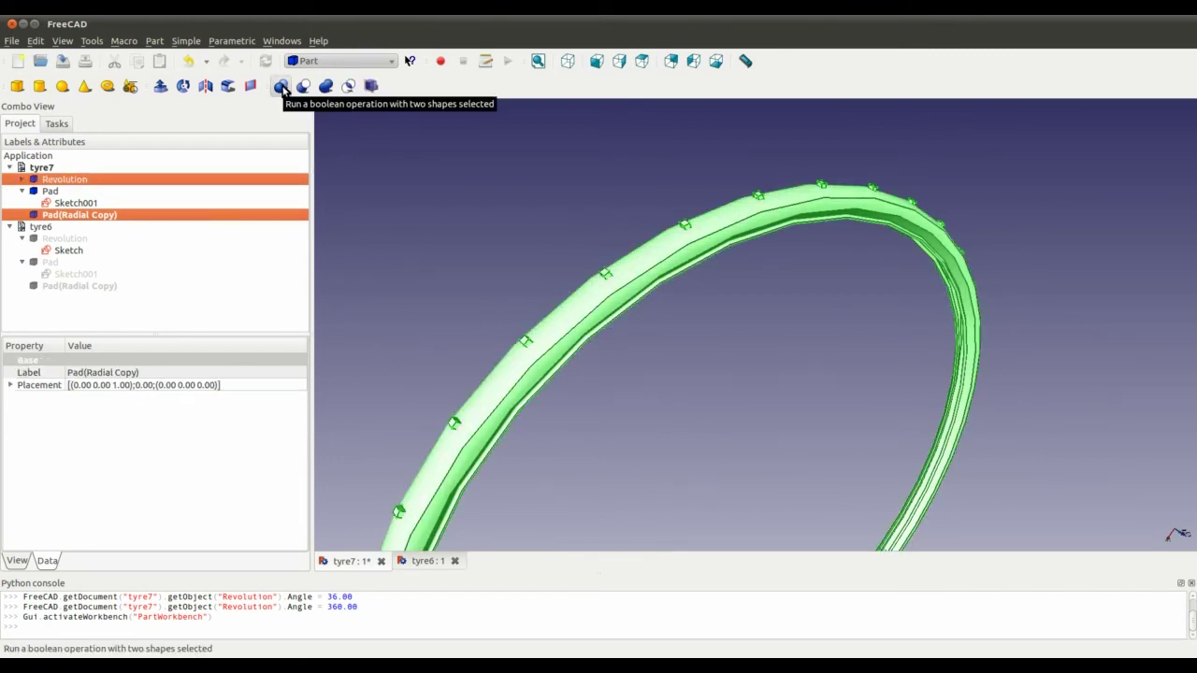
{"action": "left_click", "coordinate": [283, 87]}
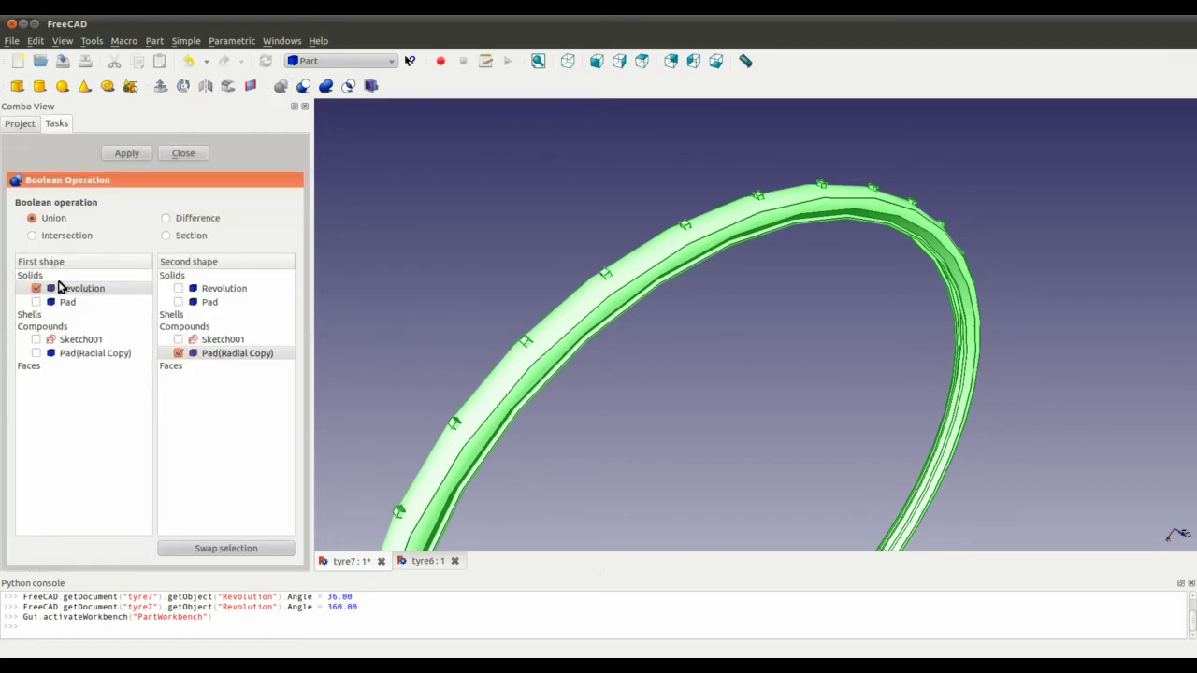
{"action": "left_click", "coordinate": [129, 153]}
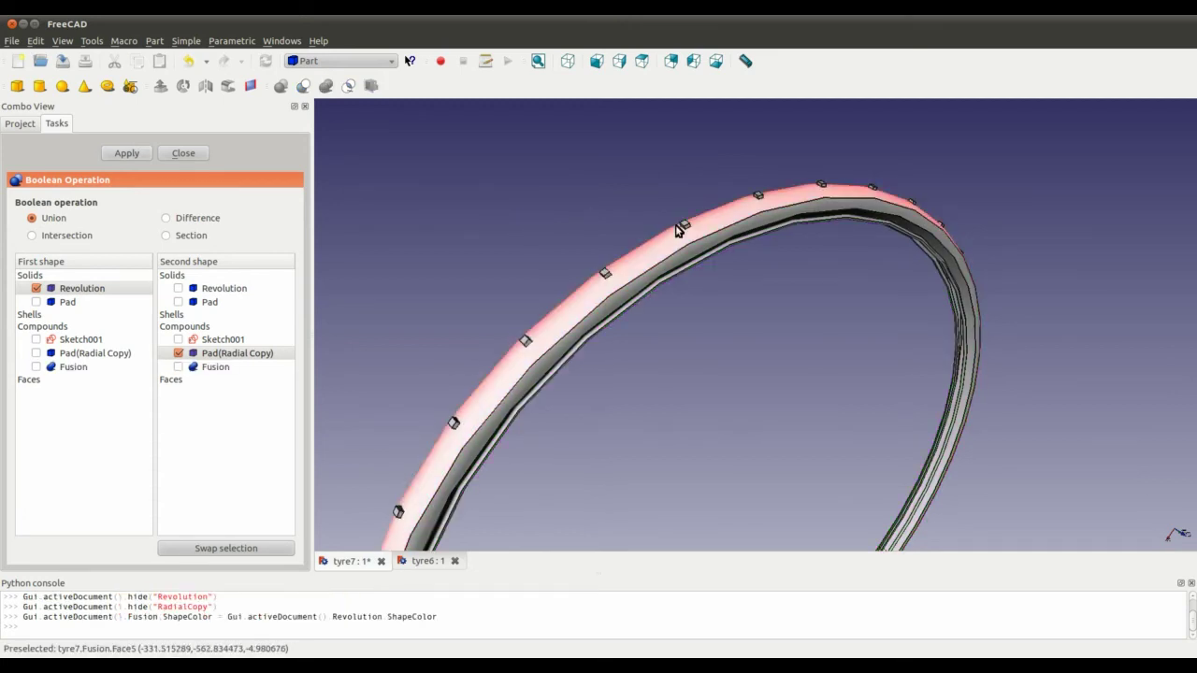
{"action": "left_click", "coordinate": [198, 155]}
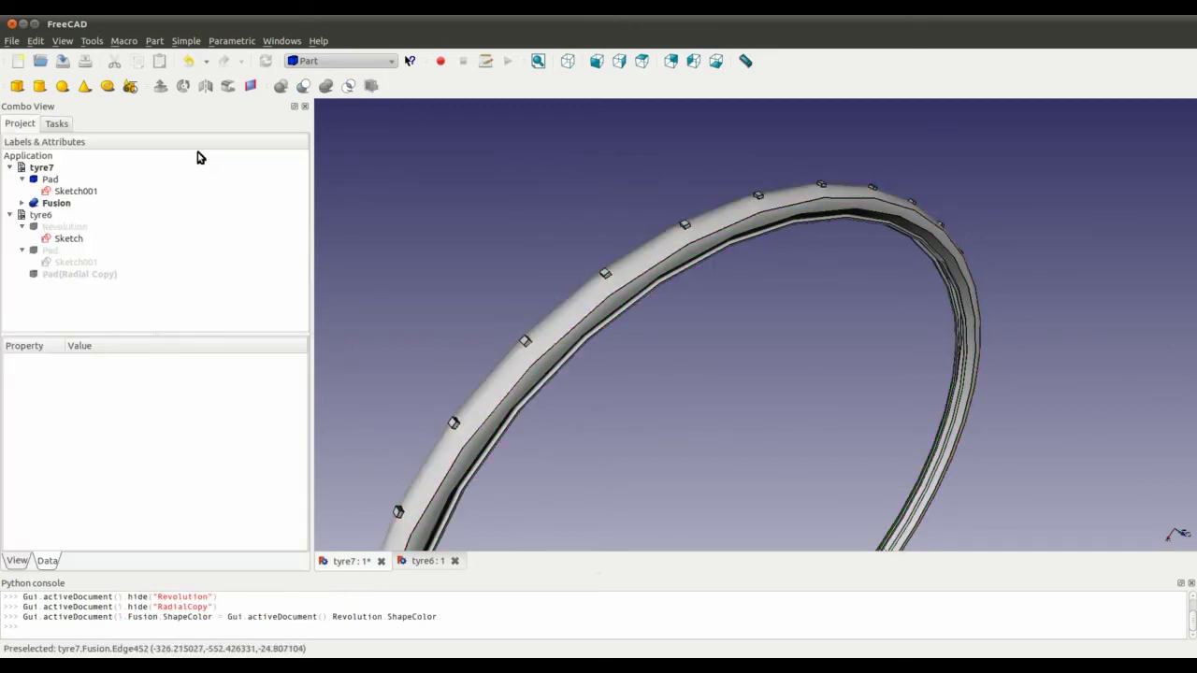
{"action": "left_click", "coordinate": [22, 203]}
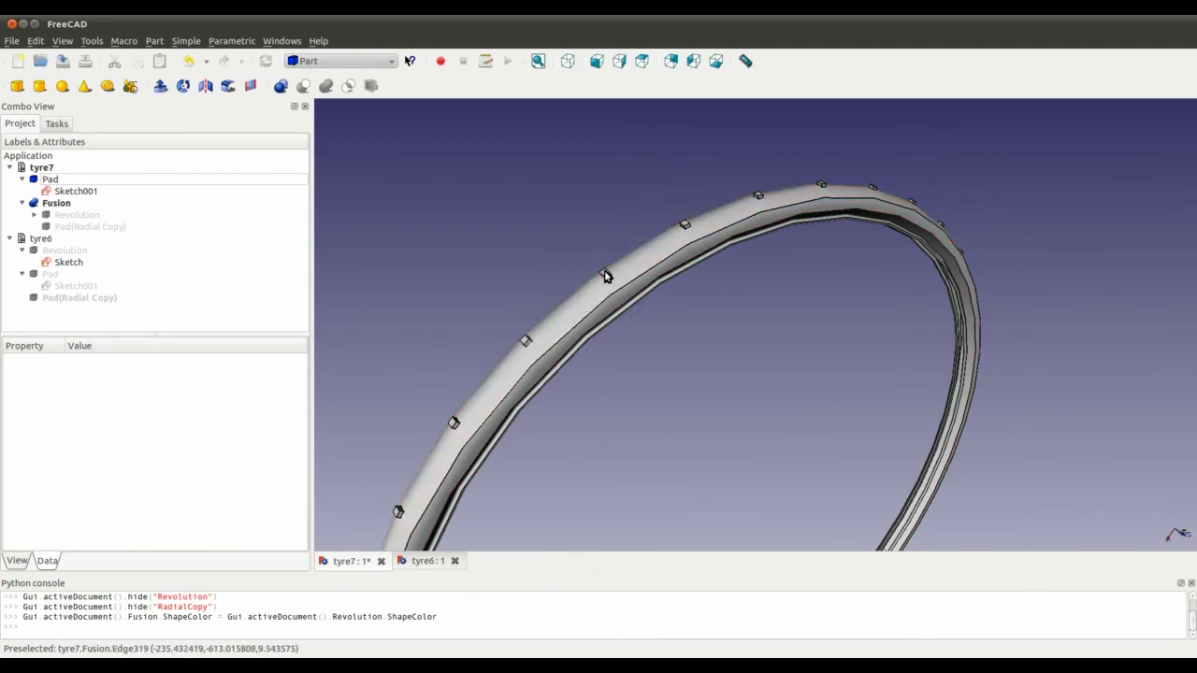
- Examine the fused tyre's outer surface and tread blocks up close, checking the Pad(Radial Copy) object and individual faces
{"action": "left_click", "coordinate": [60, 228]}
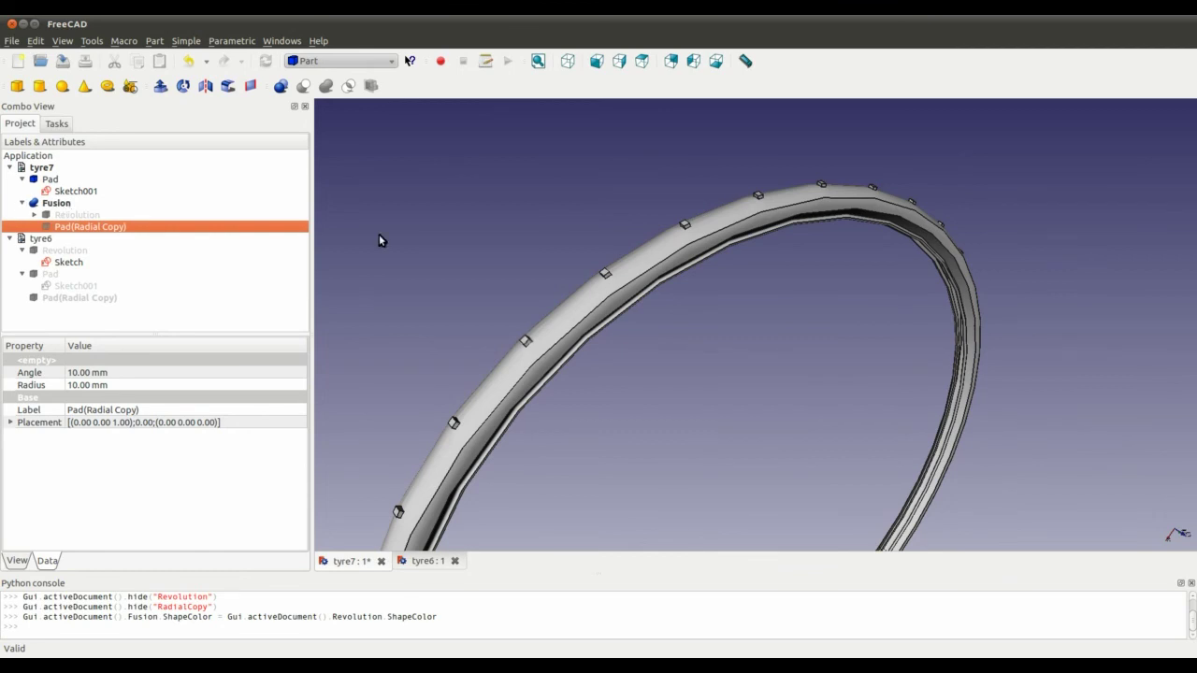
{"action": "scroll", "coordinate": [700, 257], "scroll_direction": "down", "scroll_amount": 5}
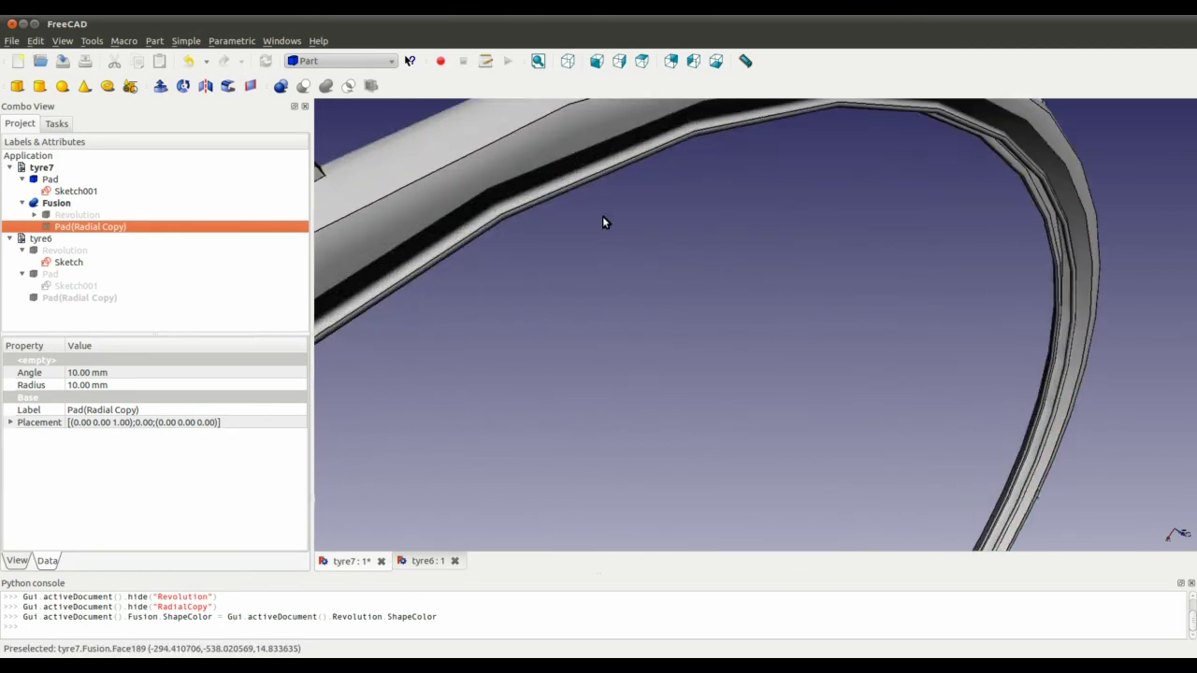
{"action": "scroll", "coordinate": [692, 248], "scroll_direction": "up", "scroll_amount": 5}
{"action": "middle_click_drag", "start_coordinate": [692, 249], "coordinate": [734, 272]}
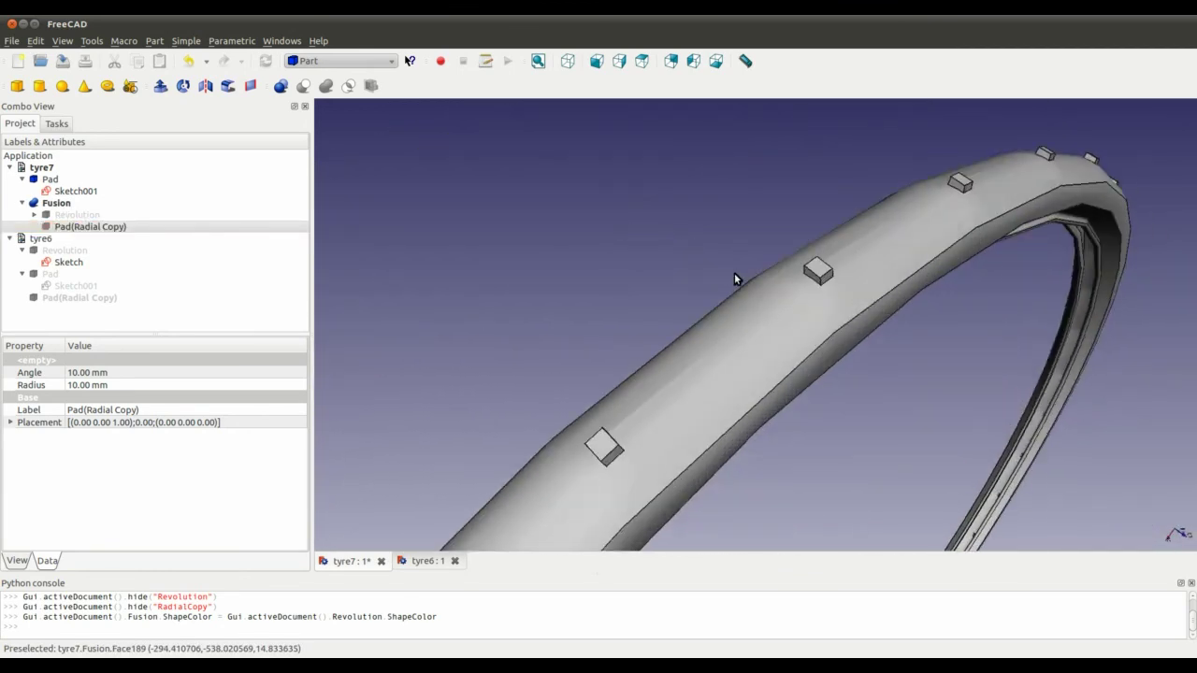
{"action": "left_click", "coordinate": [793, 321]}
{"action": "left_click", "coordinate": [818, 270]}
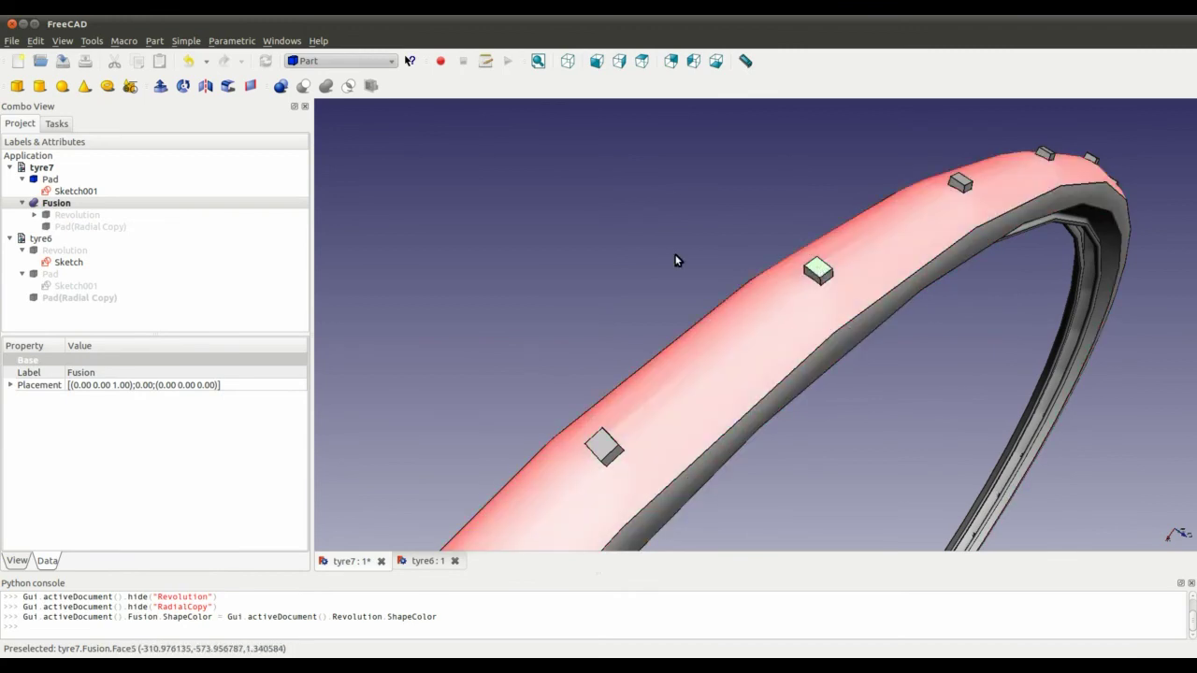
{"action": "left_click", "coordinate": [678, 259]}
- Select tyre7's whole Fusion object and inspect the tyre and its tread blocks from several angles
{"action": "left_click", "coordinate": [64, 203]}
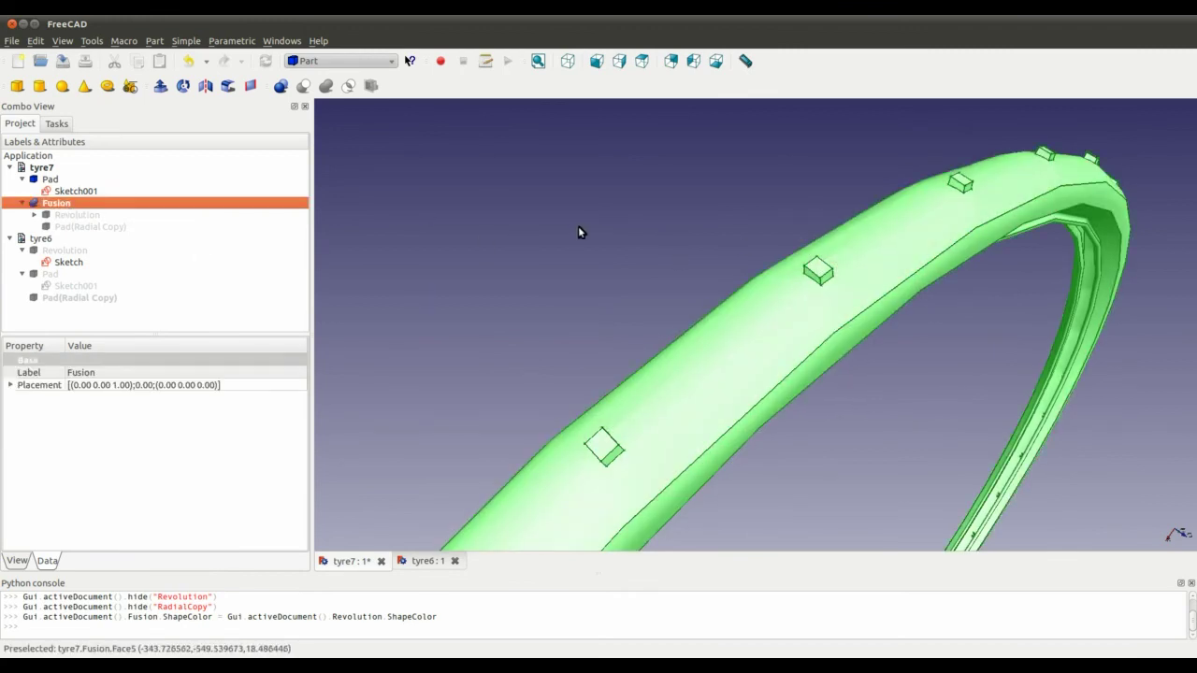
{"action": "middle_click_drag", "start_coordinate": [829, 231], "coordinate": [1010, 371]}
{"action": "scroll", "coordinate": [667, 205], "scroll_direction": "up", "scroll_amount": 8}
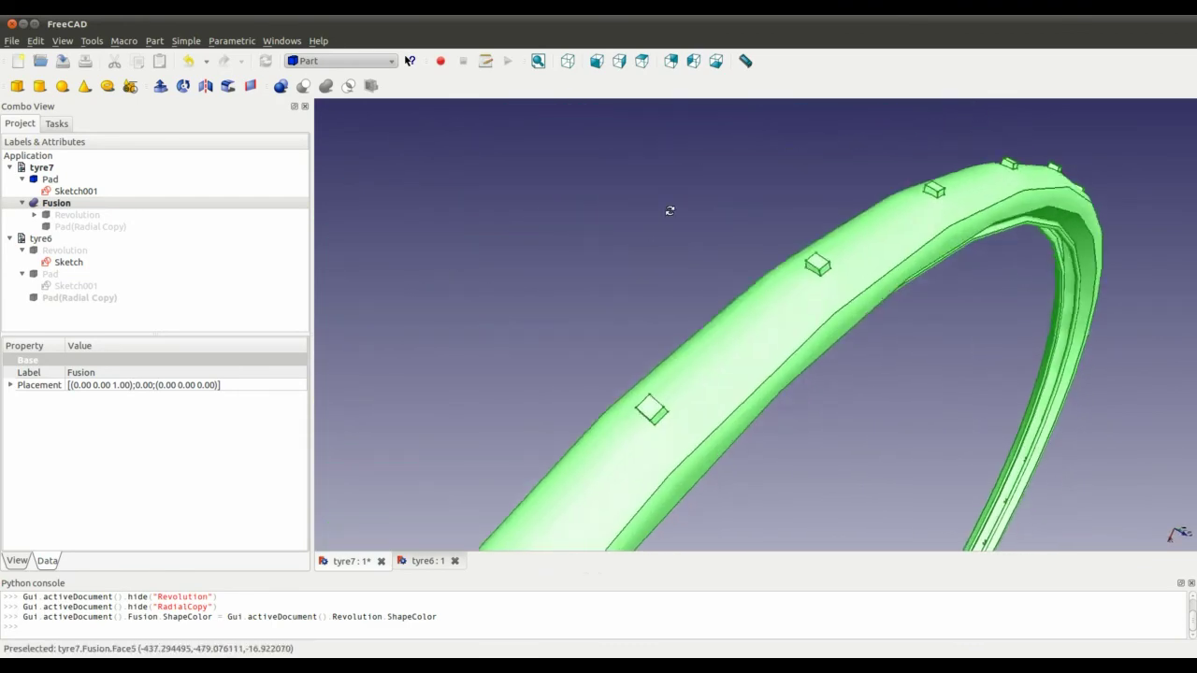
{"action": "middle_click_drag", "start_coordinate": [702, 346], "coordinate": [931, 218]}
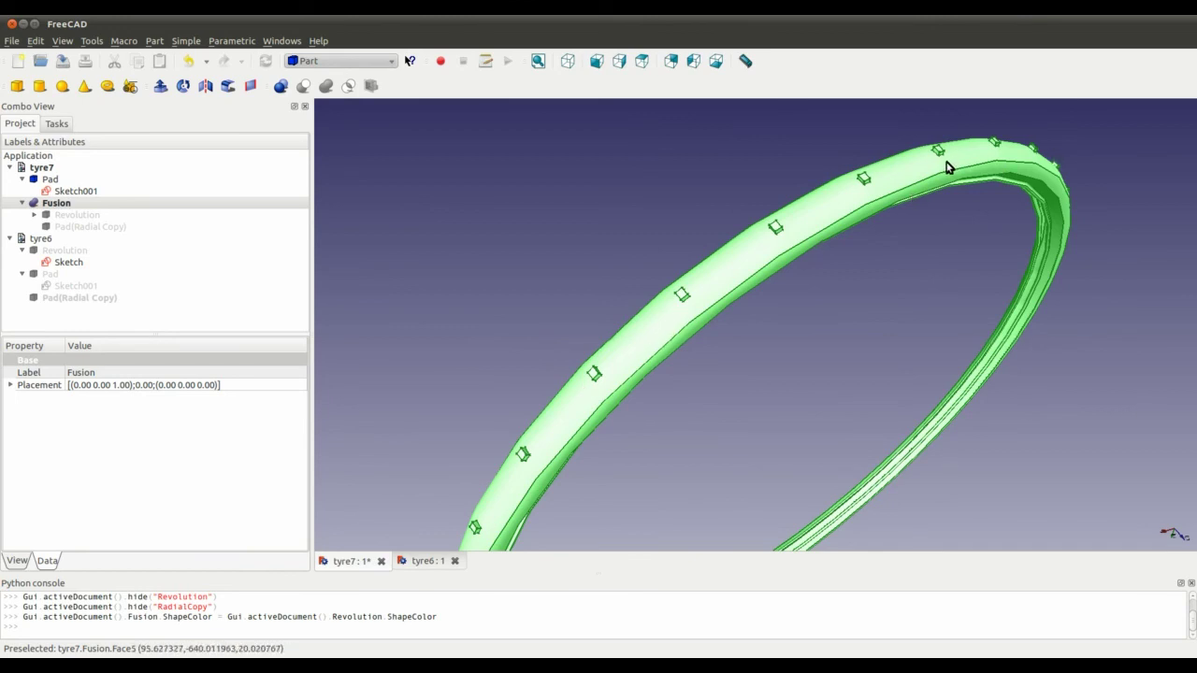
{"action": "middle_click_drag", "start_coordinate": [825, 222], "coordinate": [608, 262]}
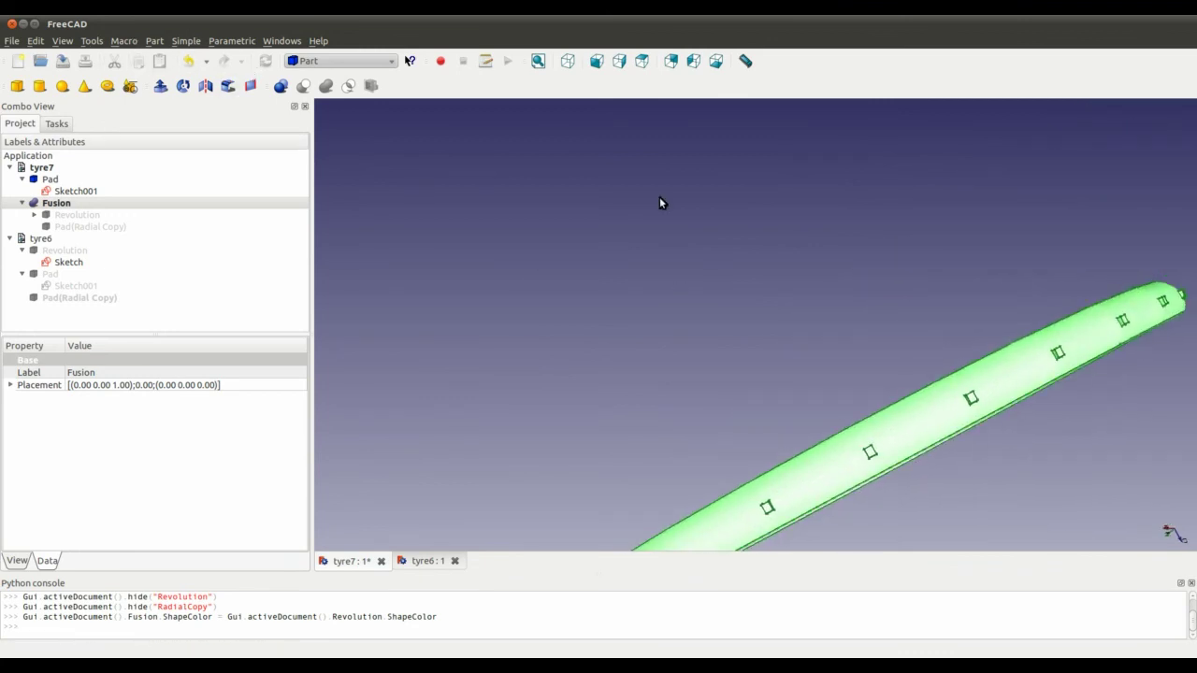
{"action": "middle_click_drag", "start_coordinate": [659, 203], "coordinate": [654, 266]}
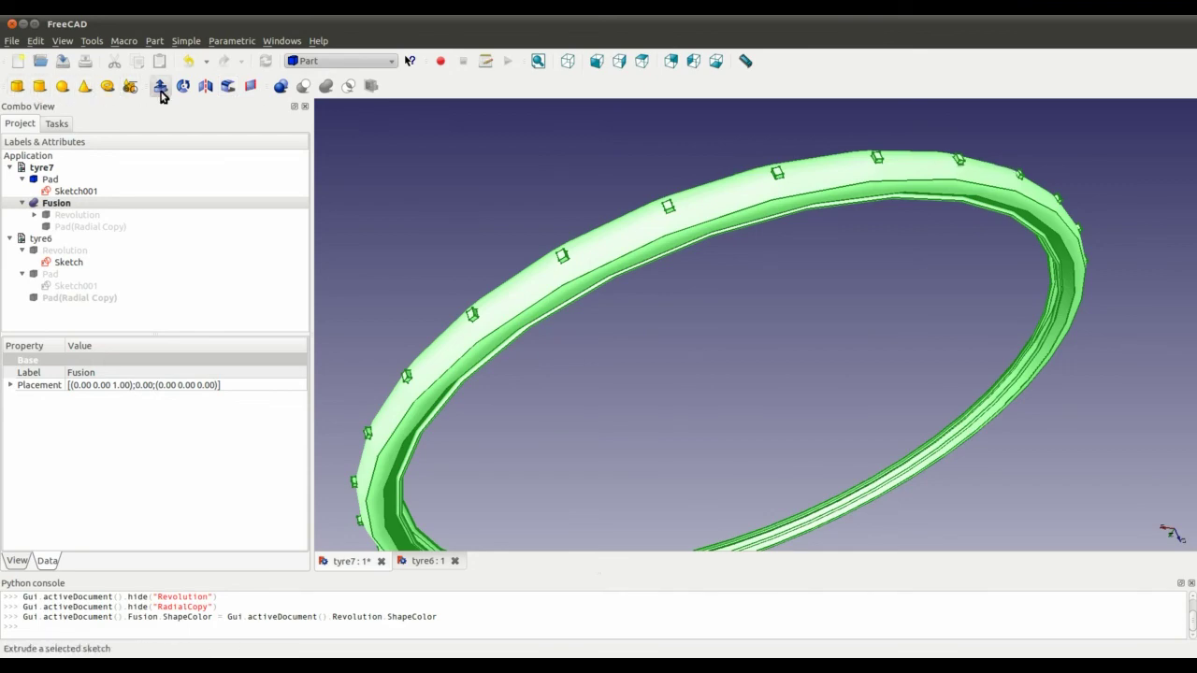
{"action": "middle_click_drag", "start_coordinate": [734, 286], "coordinate": [818, 349]}
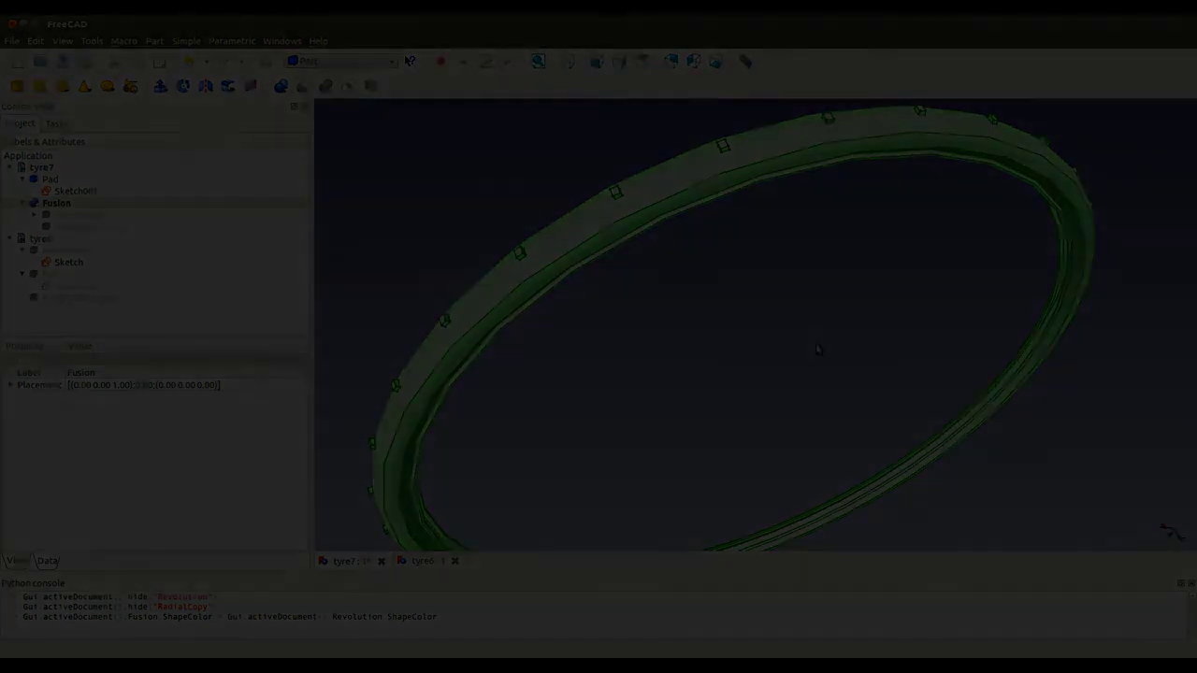